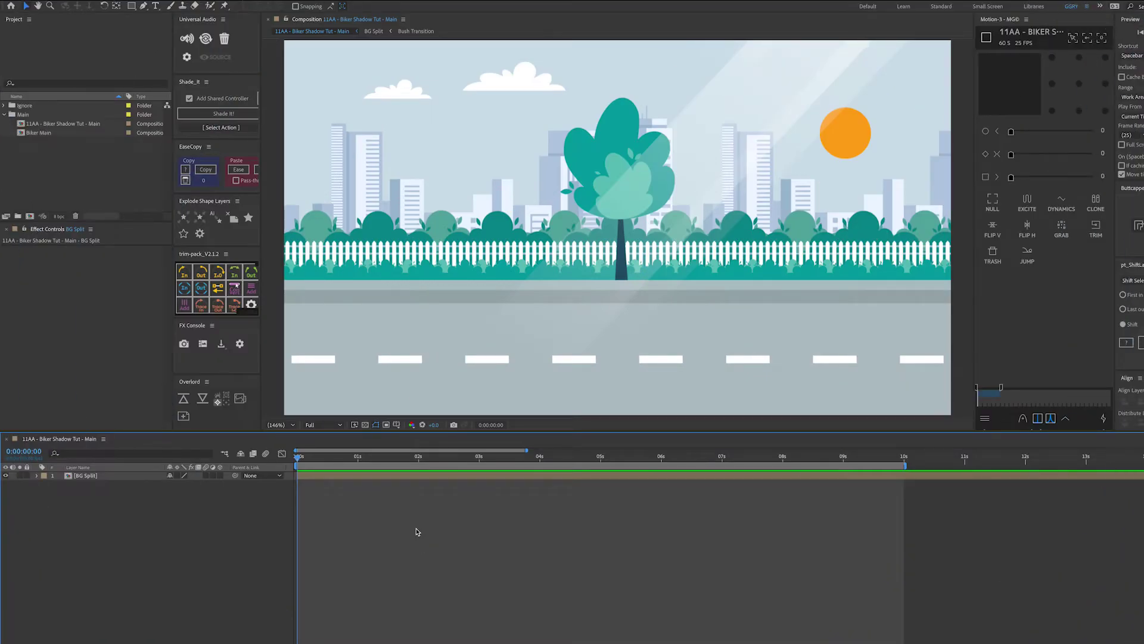
# - Preview the main background composition and examine the BG Split layer's Time Remap keyframes and loop expression
pyautogui.press('space')
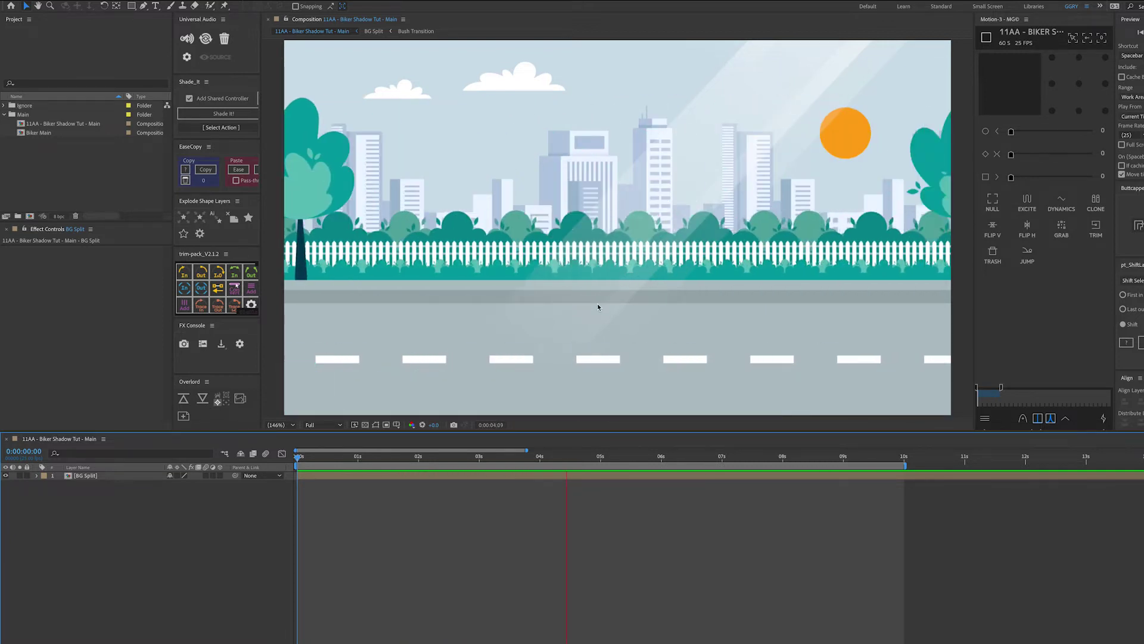
pyautogui.click(491, 476)
pyautogui.press('u')
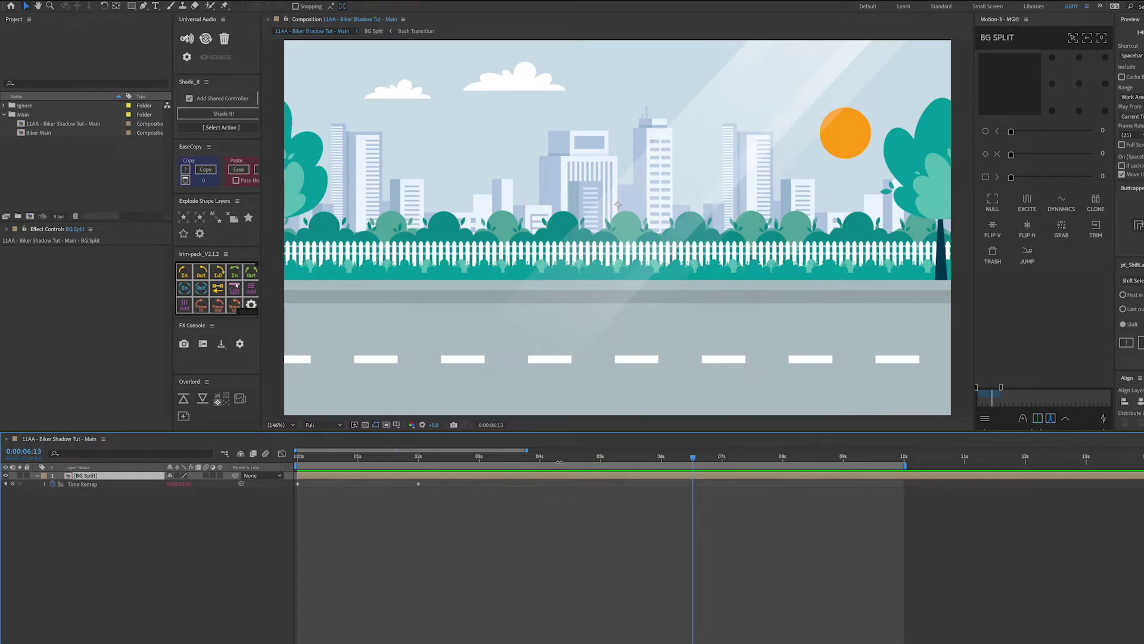
pyautogui.click(540, 457)
pyautogui.moveTo(539, 461); pyautogui.dragTo(409, 485)
pyautogui.press('e')
pyautogui.press('e')
pyautogui.click(493, 552)
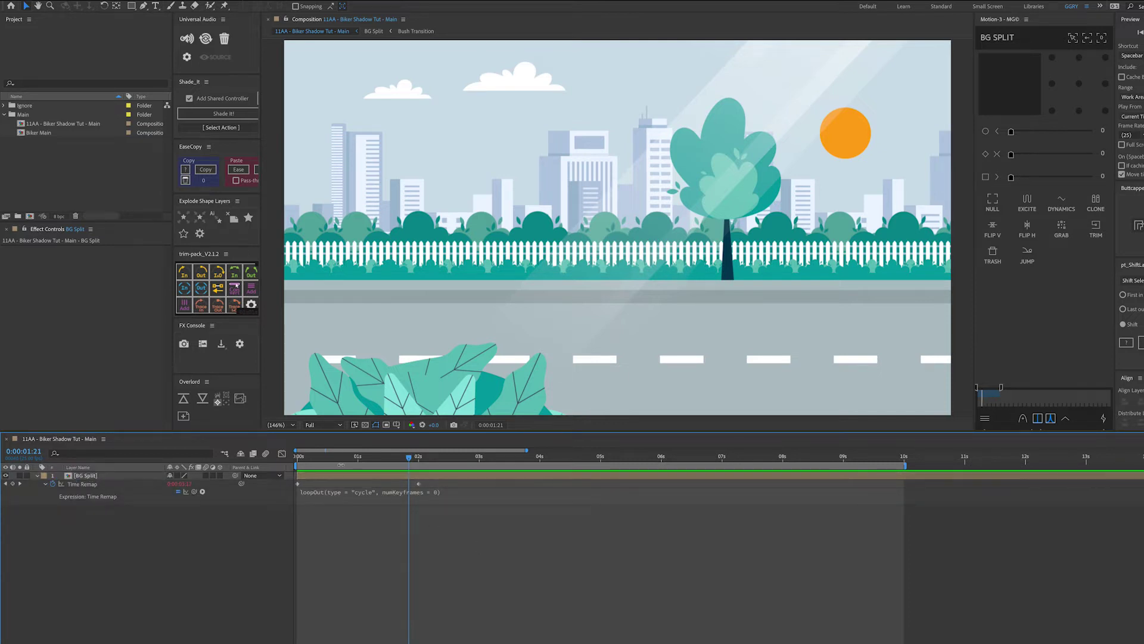
pyautogui.click(298, 457)
# - Open the BG Split precomp and play through its scrolling street scene
pyautogui.doubleClick(319, 477)
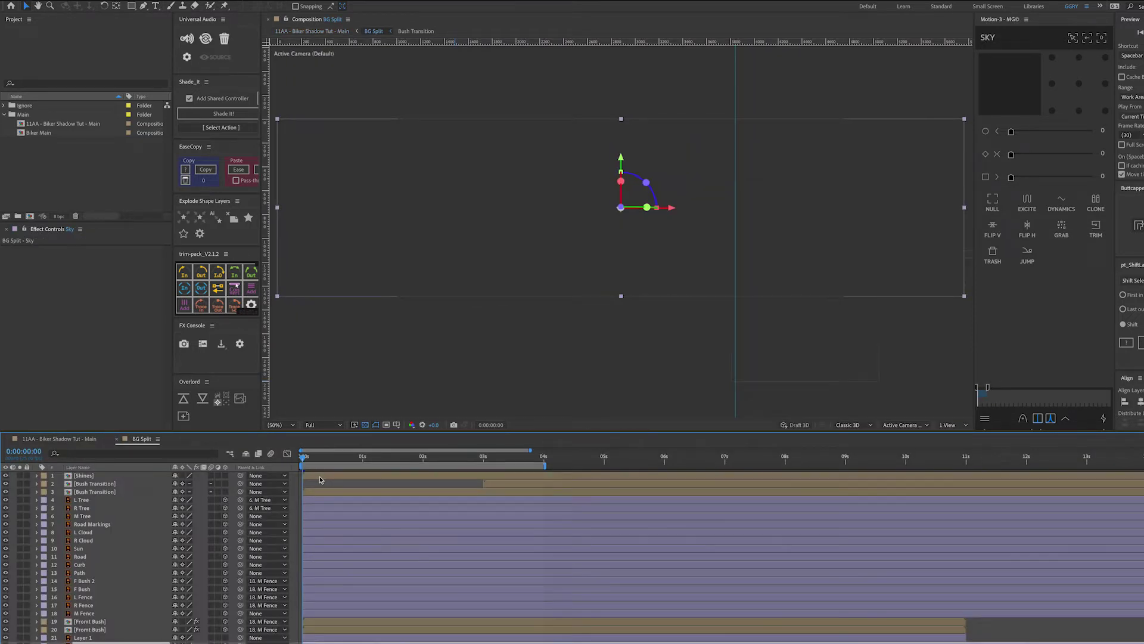
pyautogui.press('h')
pyautogui.moveTo(664, 357)
pyautogui.mouseDown()
pyautogui.moveTo(573, 371)
pyautogui.moveTo(651, 363)
pyautogui.mouseUp()
pyautogui.press('v')
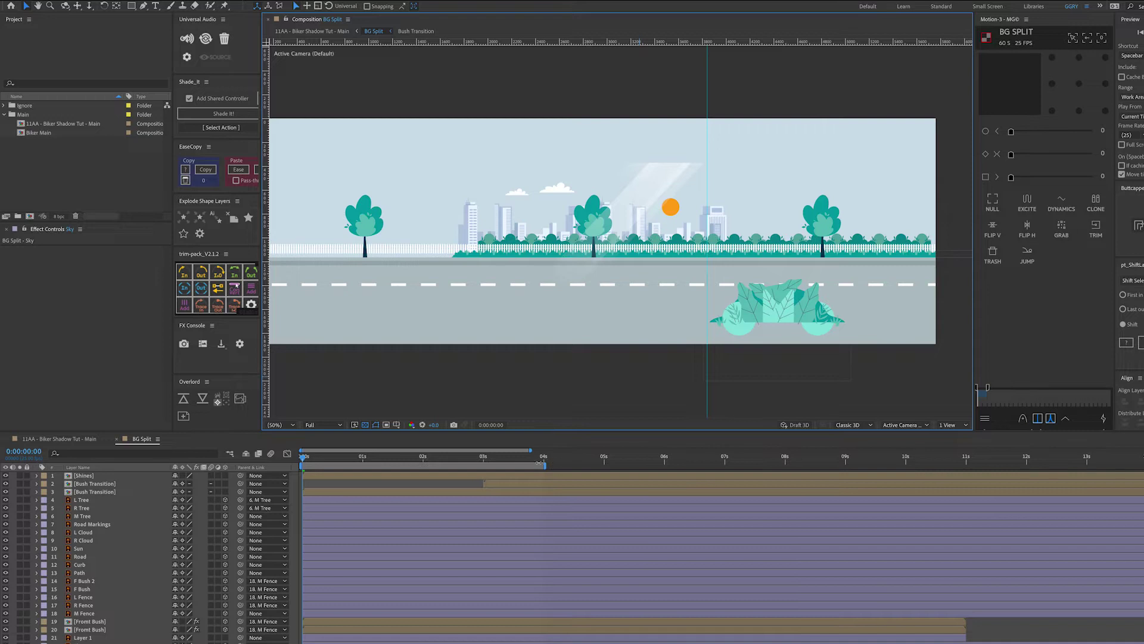
pyautogui.click(544, 462)
pyautogui.press('space')
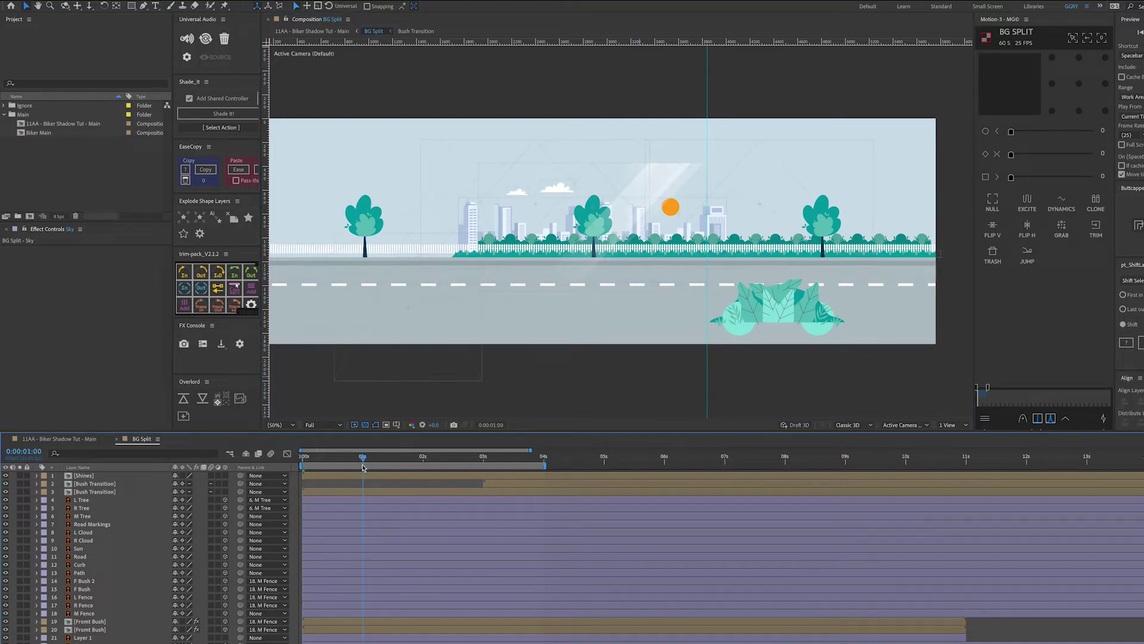
# - Add the Biker Main composition to BG Split, placing it directly below the two Bush Transition layers
pyautogui.click(78, 440)
pyautogui.doubleClick(415, 480)
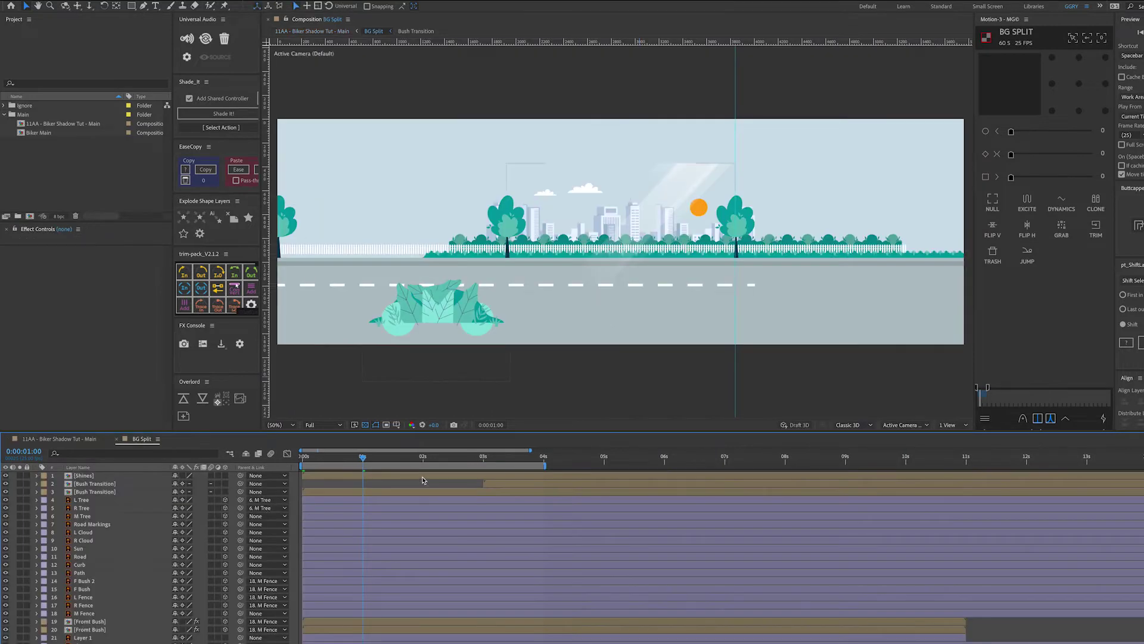
pyautogui.click(42, 137)
pyautogui.moveTo(42, 139); pyautogui.dragTo(634, 254)
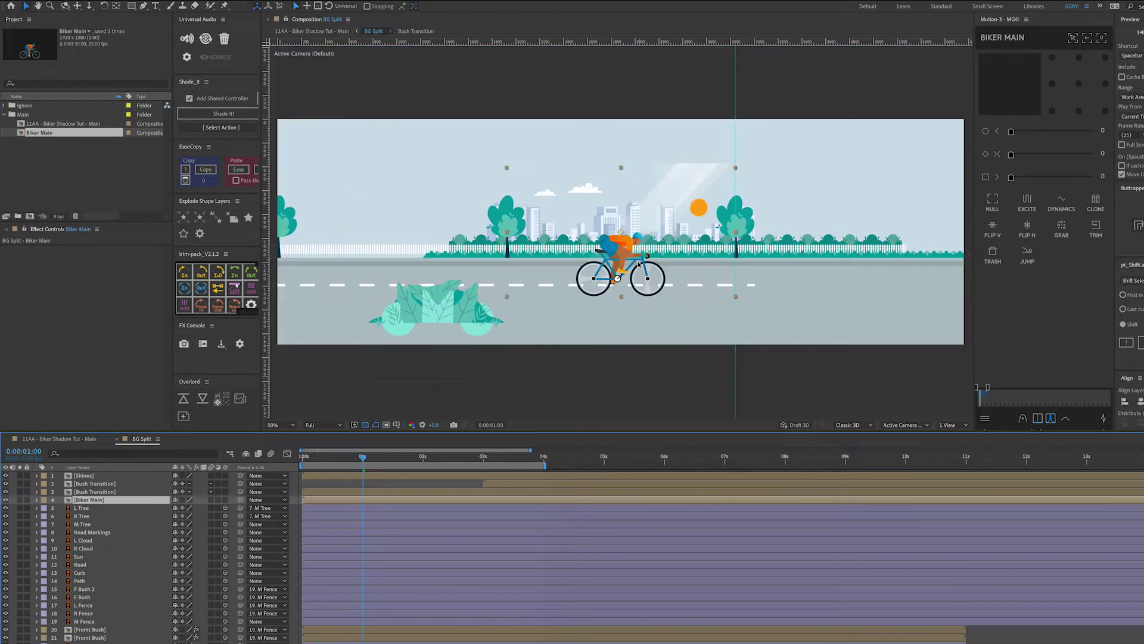
pyautogui.click(387, 485)
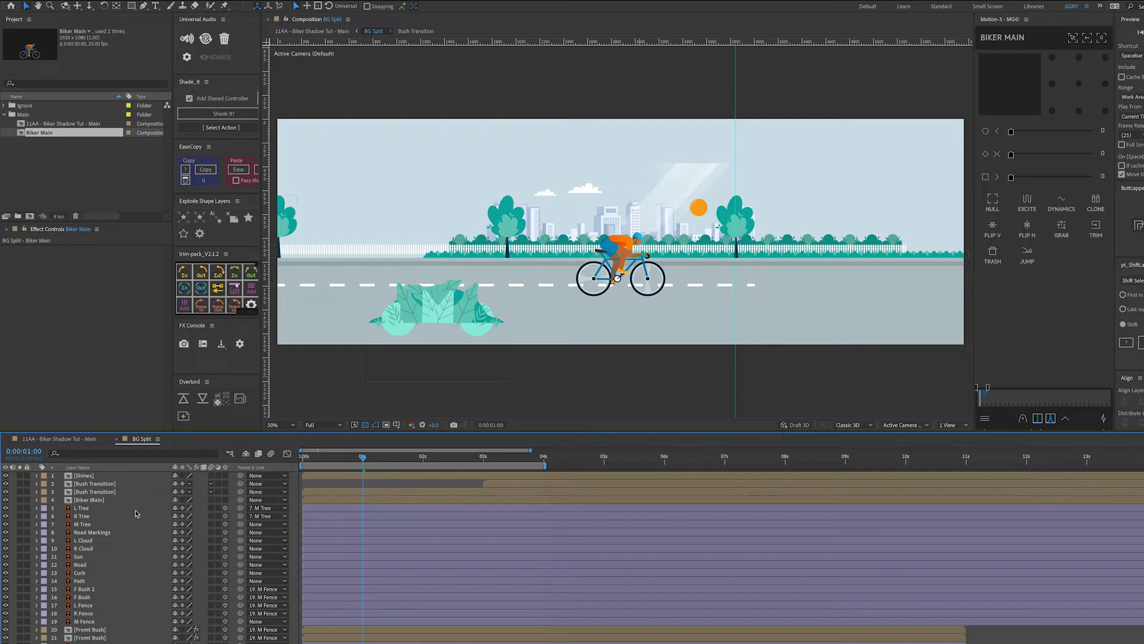
# - Raise the Biker Main layer so the rider sits higher on the road, checking its placement in the main composition
pyautogui.click(19, 500)
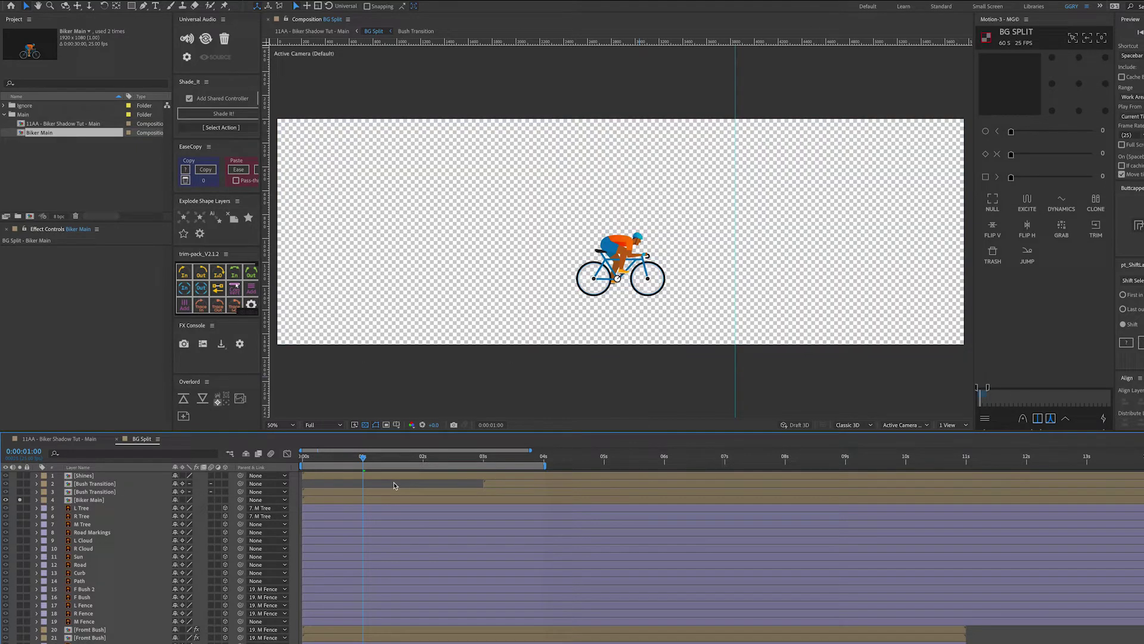
pyautogui.click(83, 440)
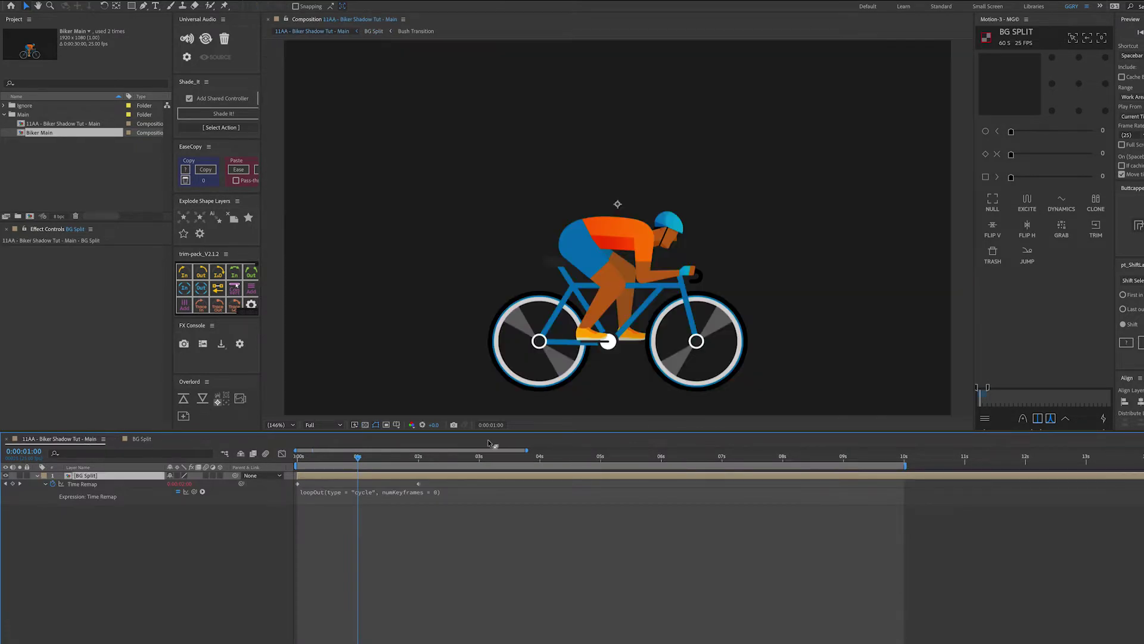
pyautogui.click(135, 441)
pyautogui.moveTo(641, 266); pyautogui.dragTo(641, 244)
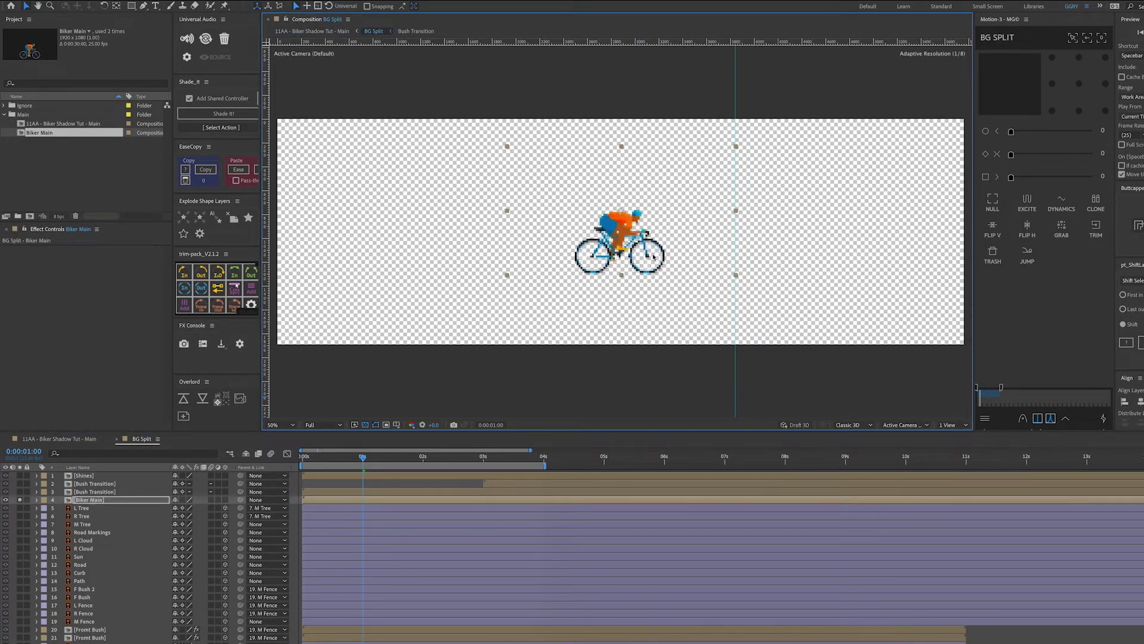
pyautogui.click(87, 439)
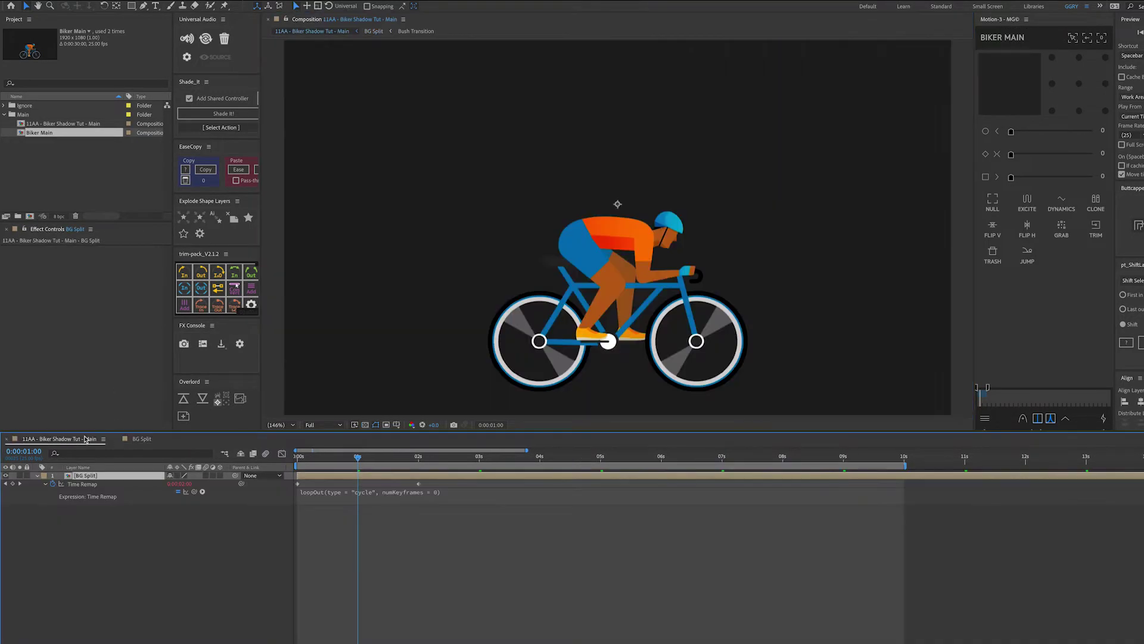
pyautogui.click(143, 439)
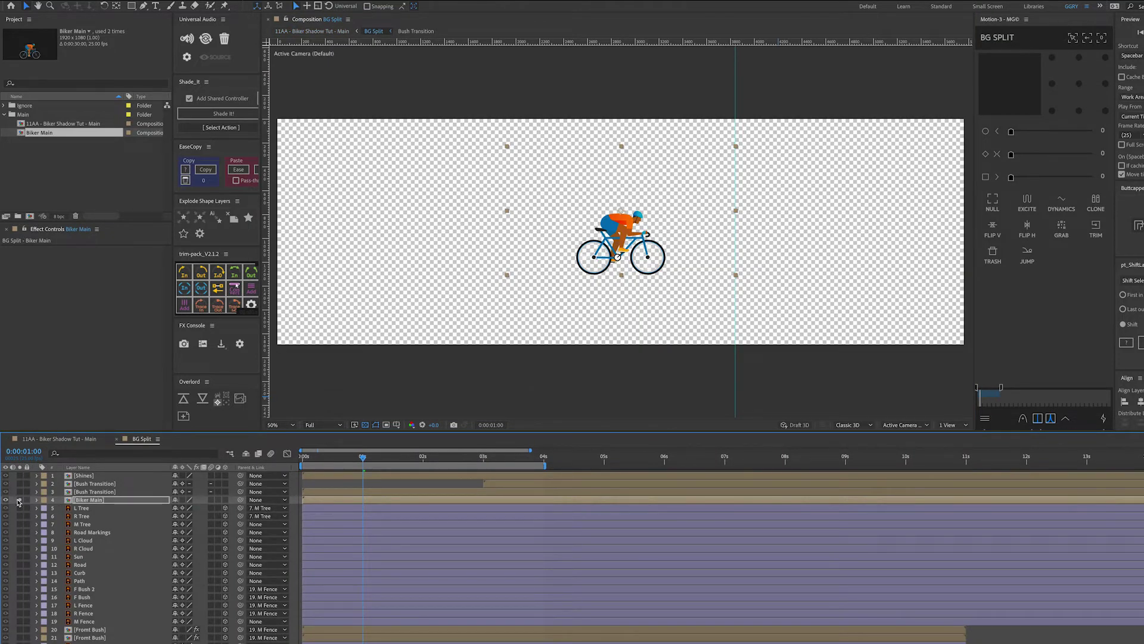
pyautogui.click(78, 439)
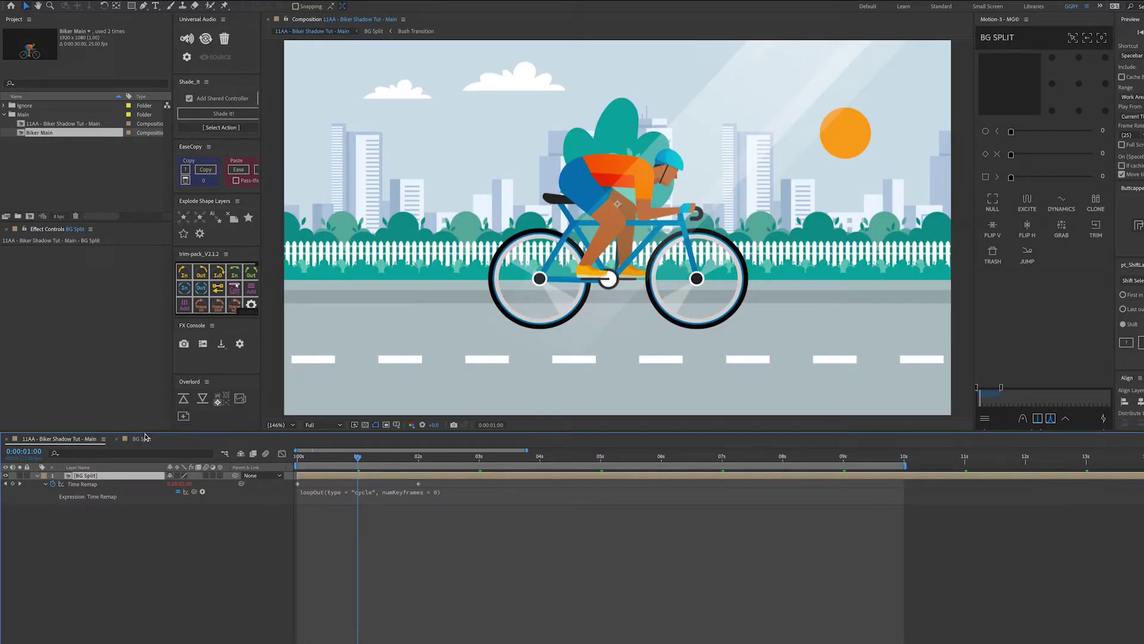
# - Scale the Biker Main layer in BG Split down to about 92.6% and nudge the rider slightly lower
pyautogui.click(144, 439)
pyautogui.click(106, 502)
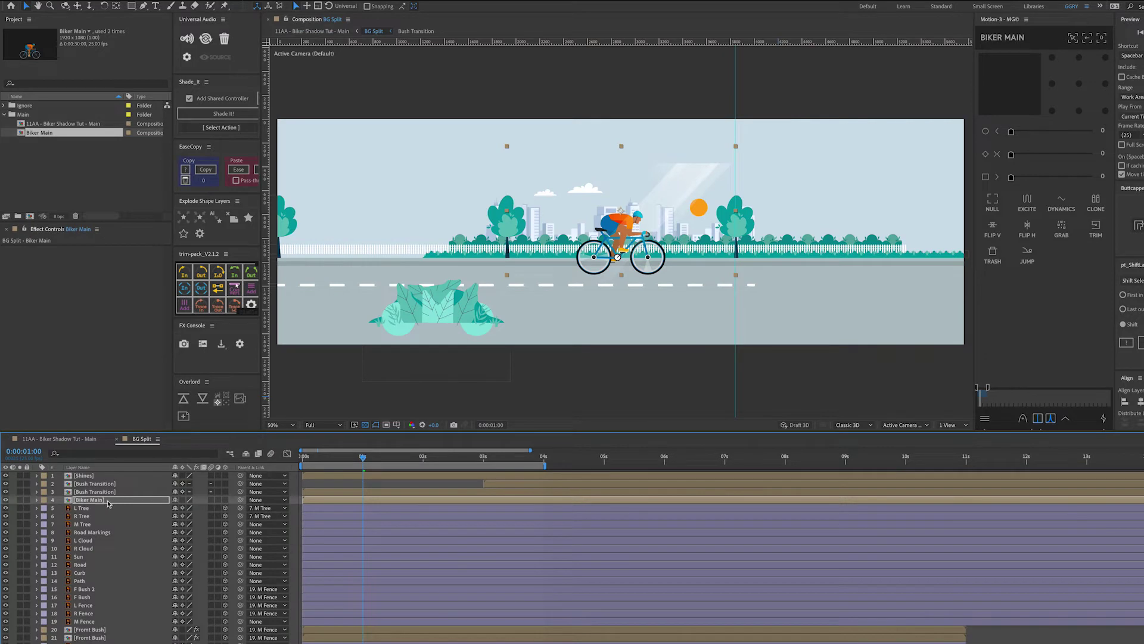
pyautogui.press('s')
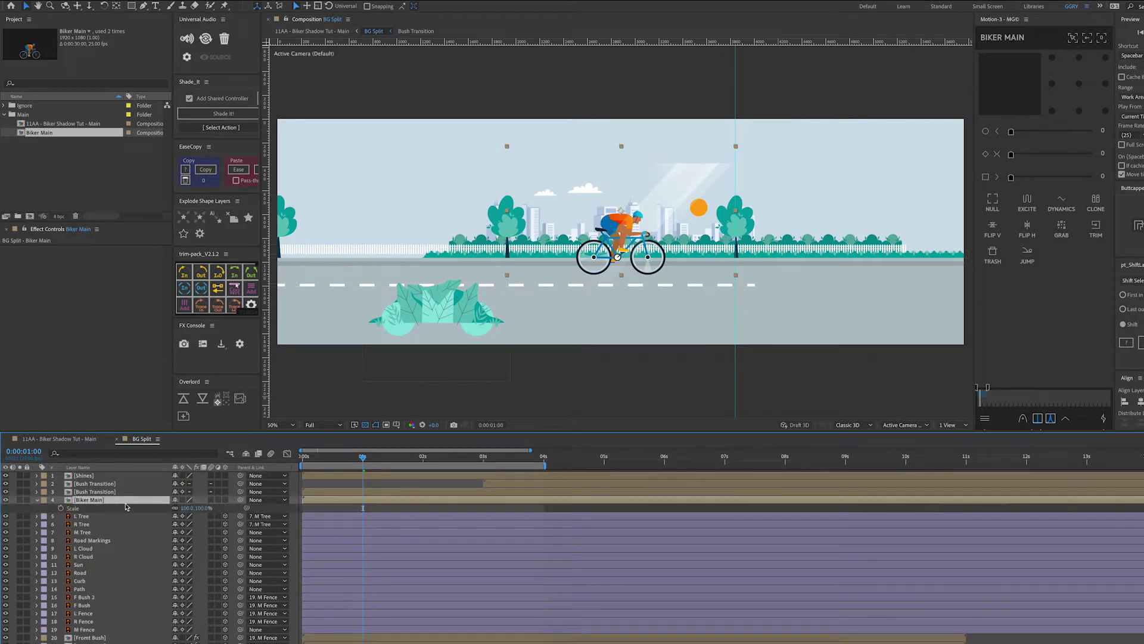
pyautogui.moveTo(201, 508); pyautogui.dragTo(165, 508)
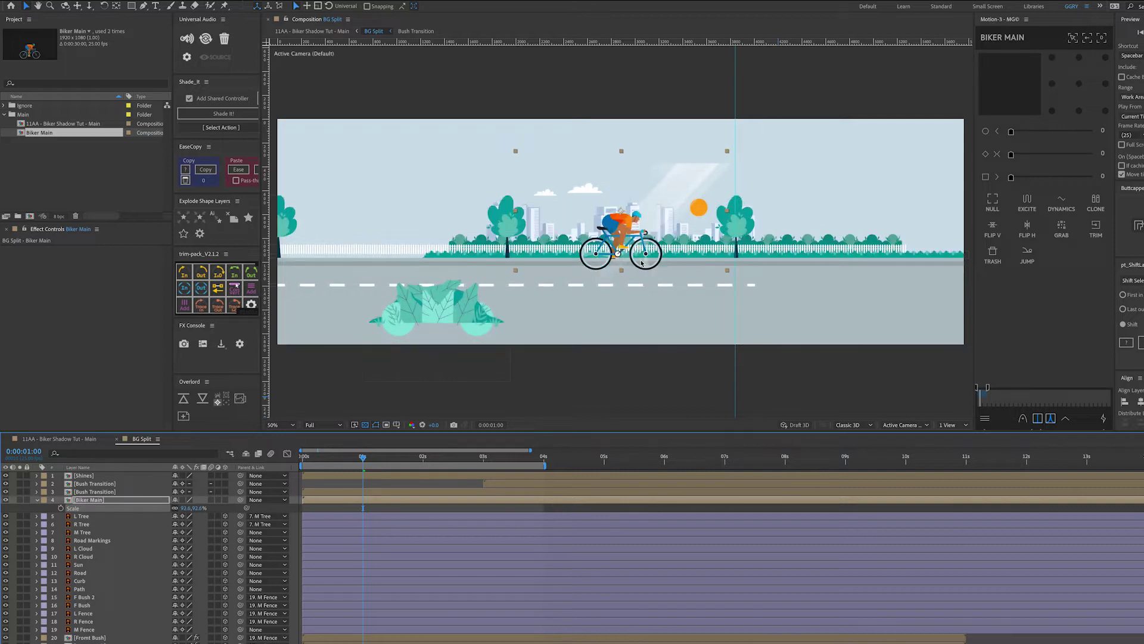
pyautogui.moveTo(642, 264); pyautogui.dragTo(642, 266)
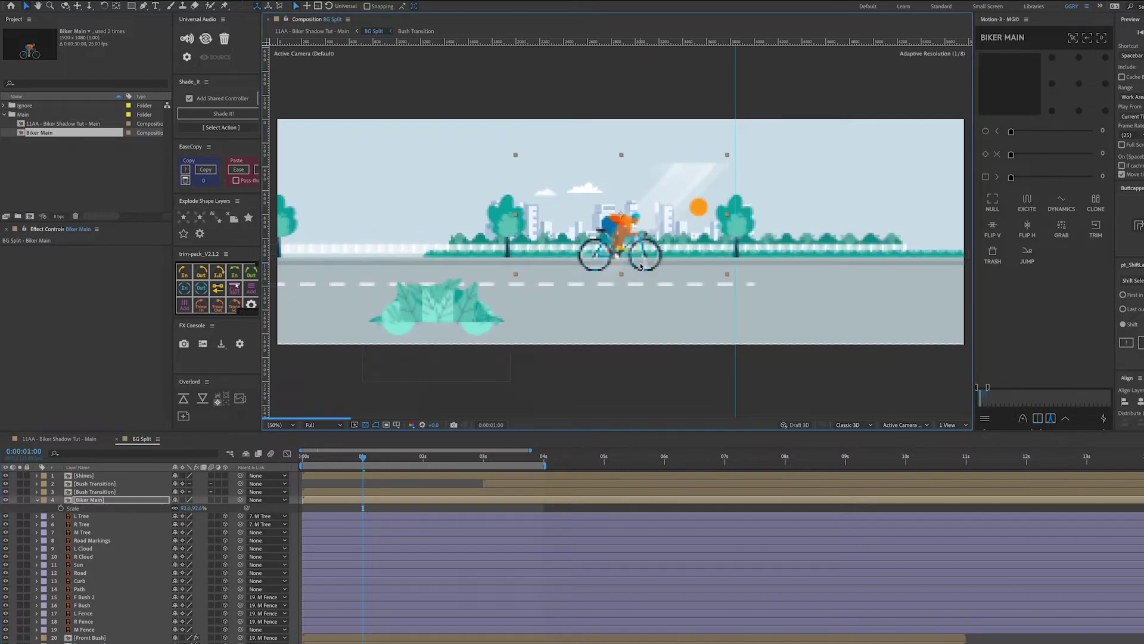
# - Open Biker Main and its nested Biker Split composition, and examine the rider's rig layers and composition settings
pyautogui.doubleClick(350, 500)
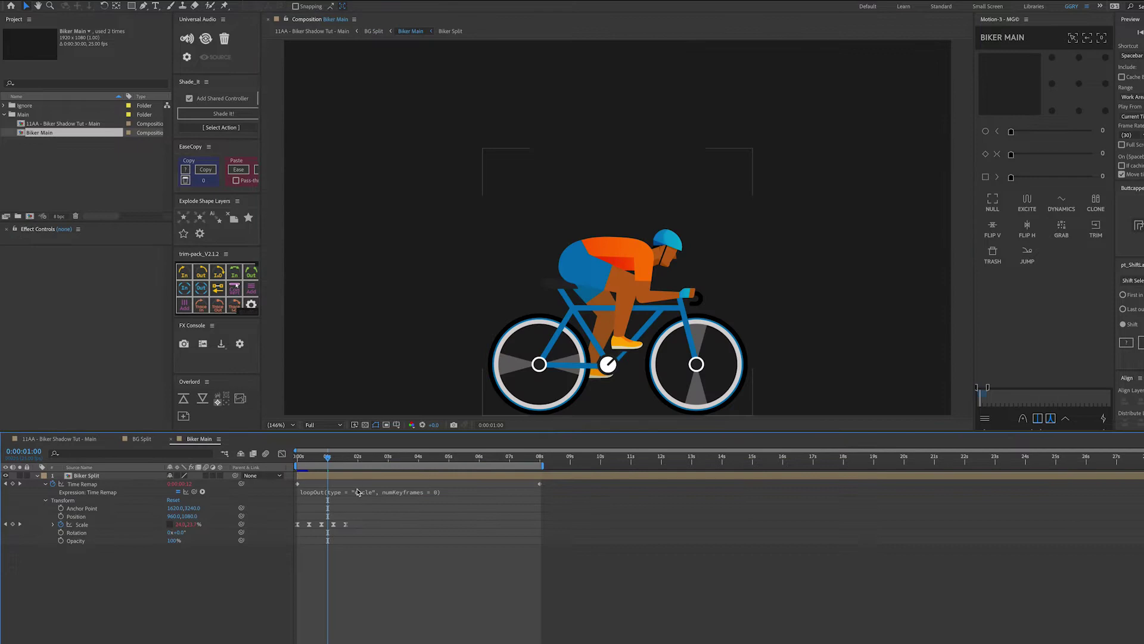
pyautogui.doubleClick(355, 477)
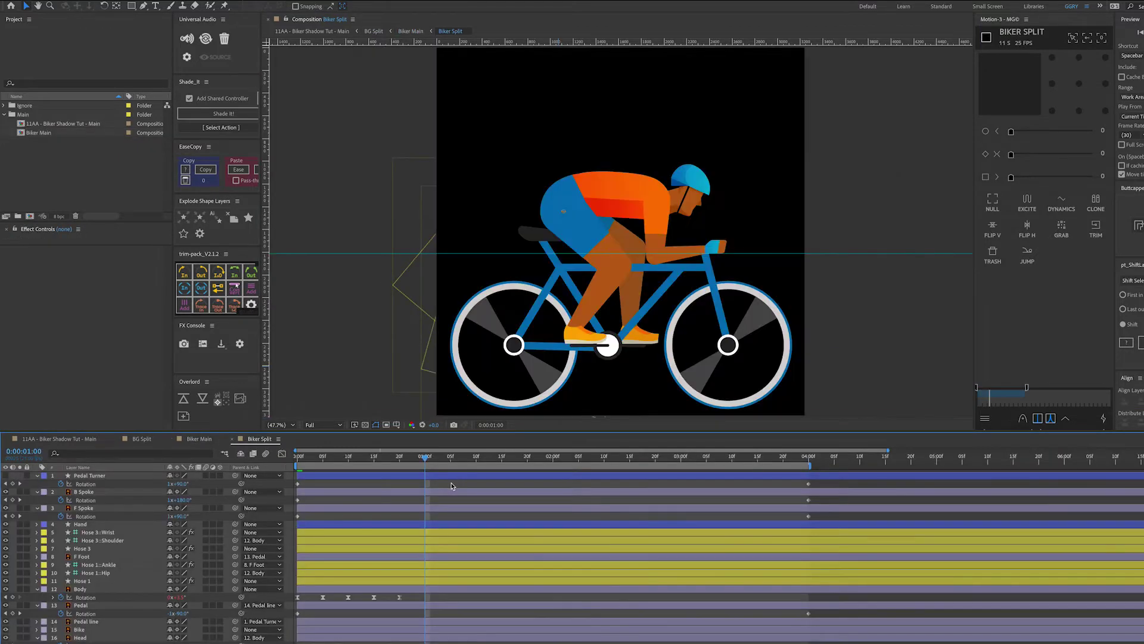
pyautogui.press('u')
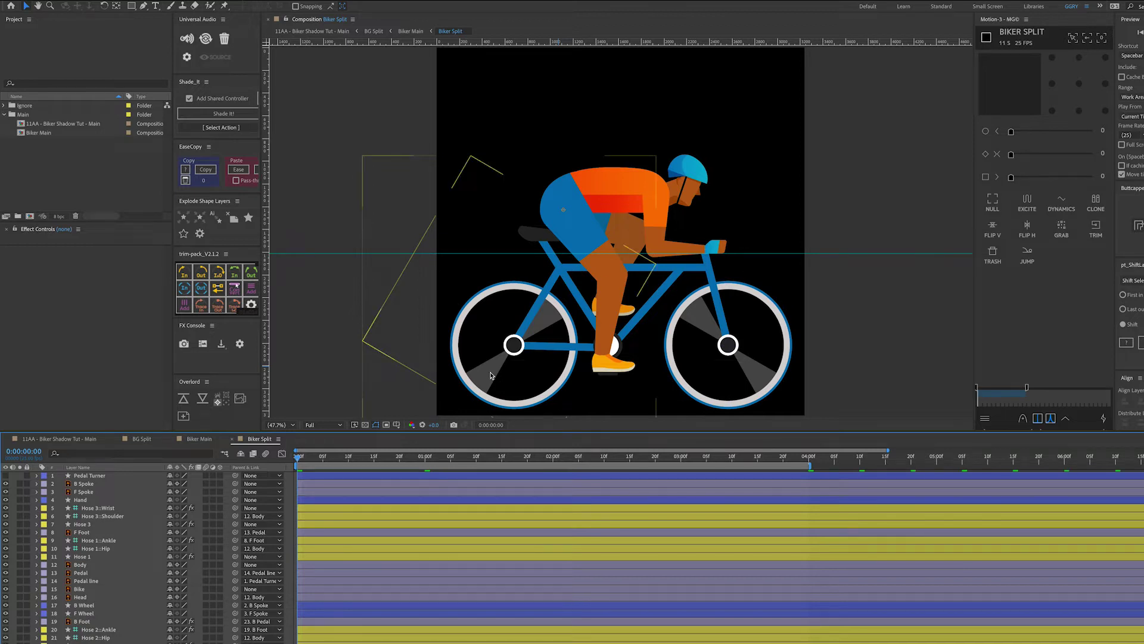
pyautogui.press(',')
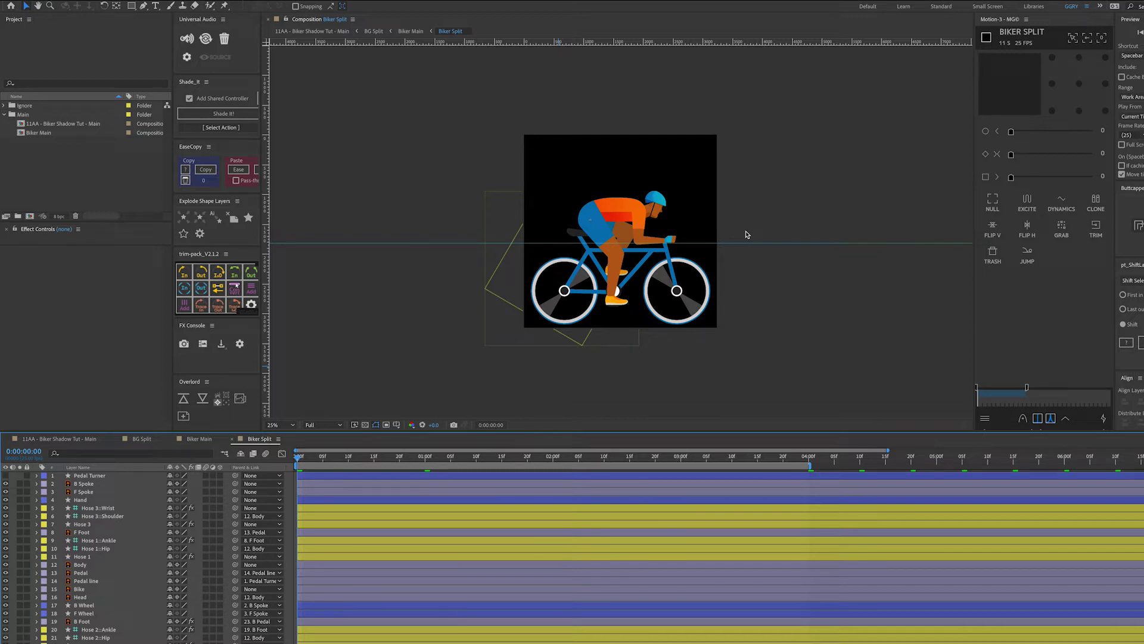
pyautogui.hotkey('ctrl', 'k')
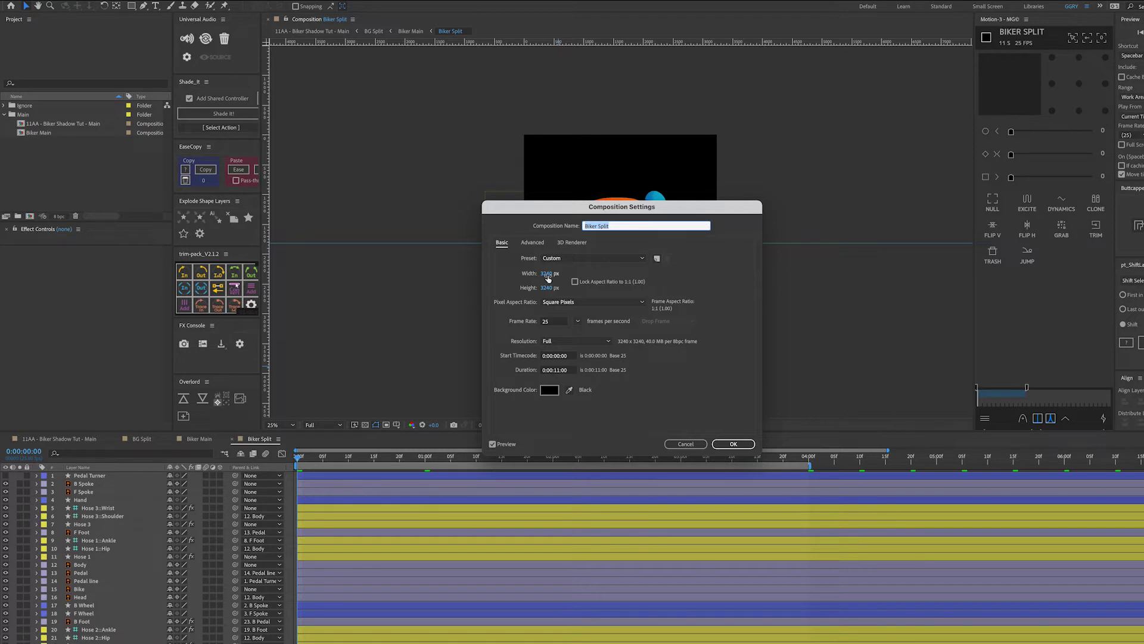
pyautogui.click(687, 444)
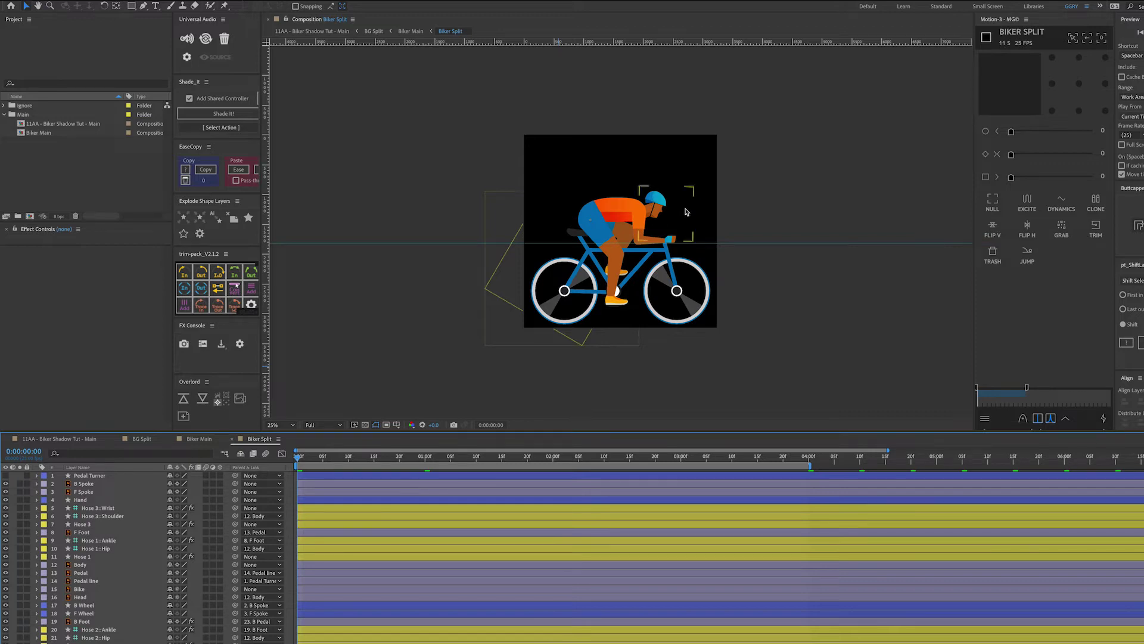
pyautogui.hotkey('shift', '/')
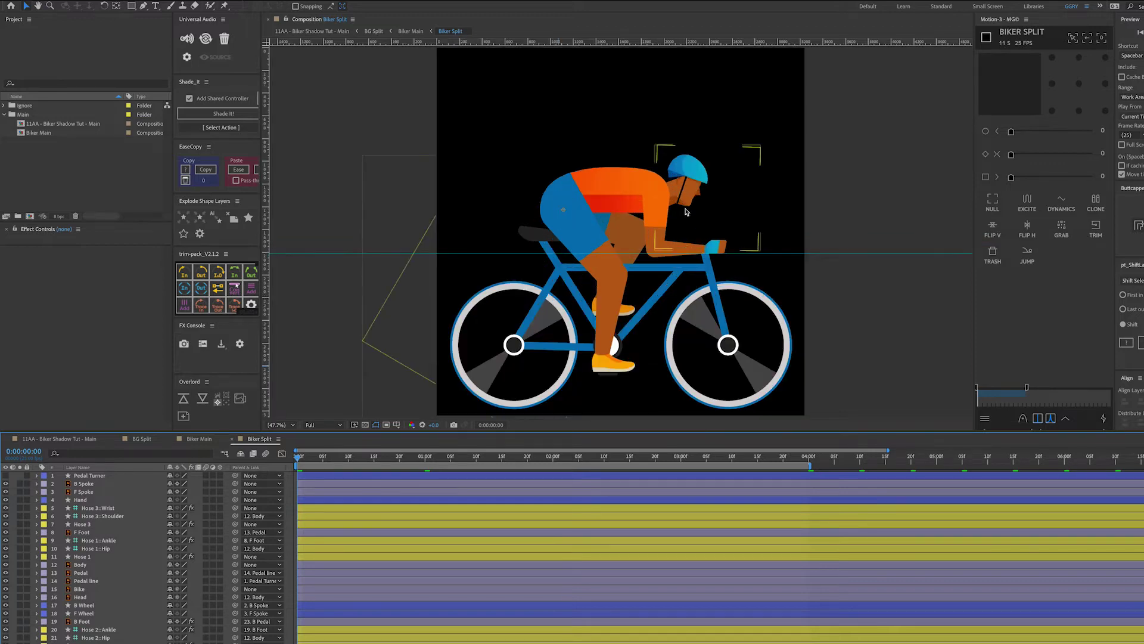
# - Close the Biker Split composition, review the rider's pedalling animation in Biker Main, and return to BG Split
pyautogui.click(199, 439)
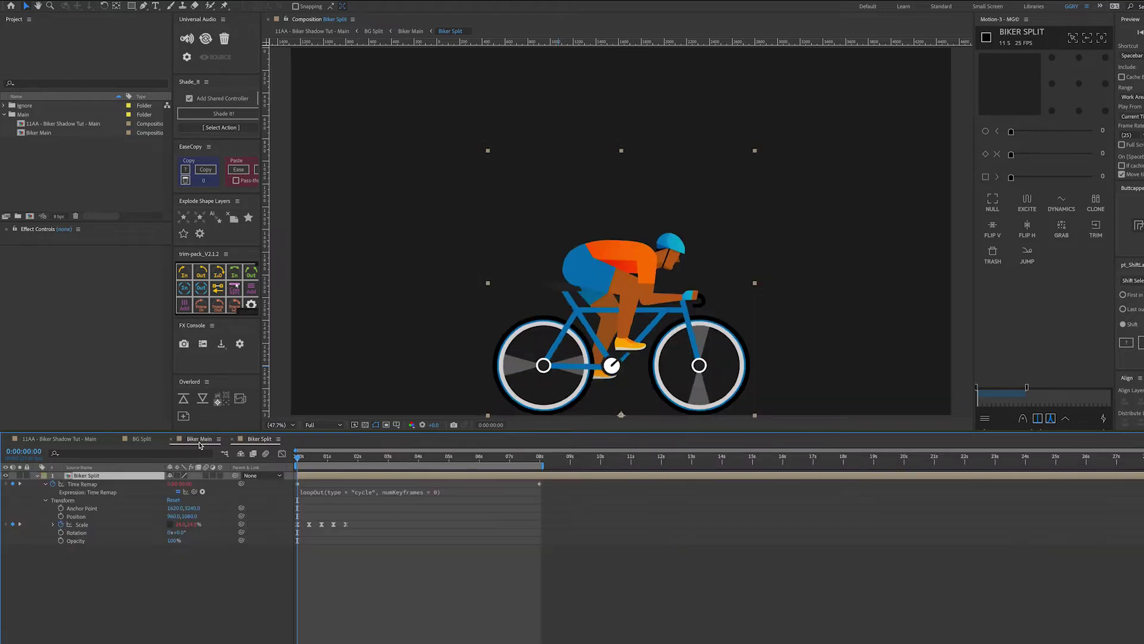
pyautogui.doubleClick(353, 479)
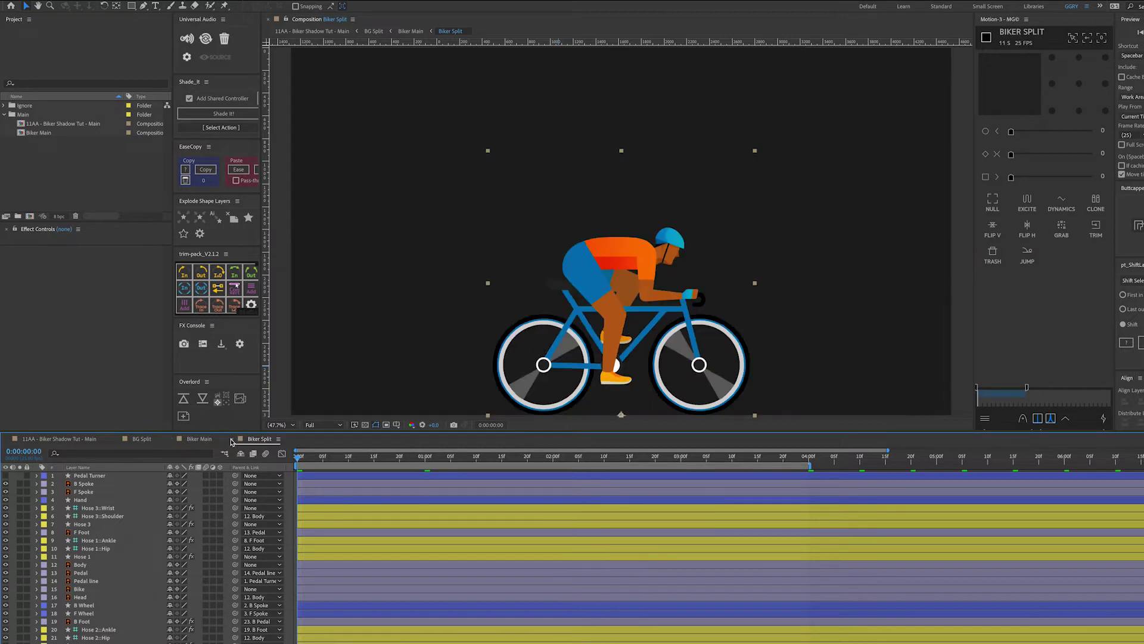
pyautogui.click(233, 438)
pyautogui.click(342, 458)
pyautogui.moveTo(352, 459); pyautogui.dragTo(297, 470)
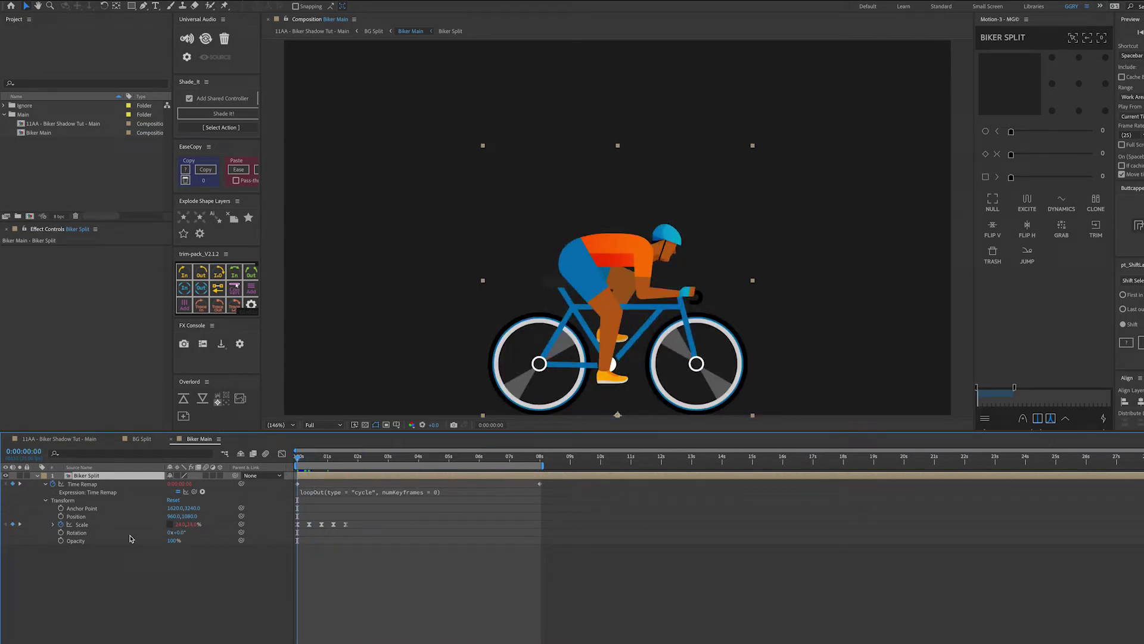
pyautogui.press('space')
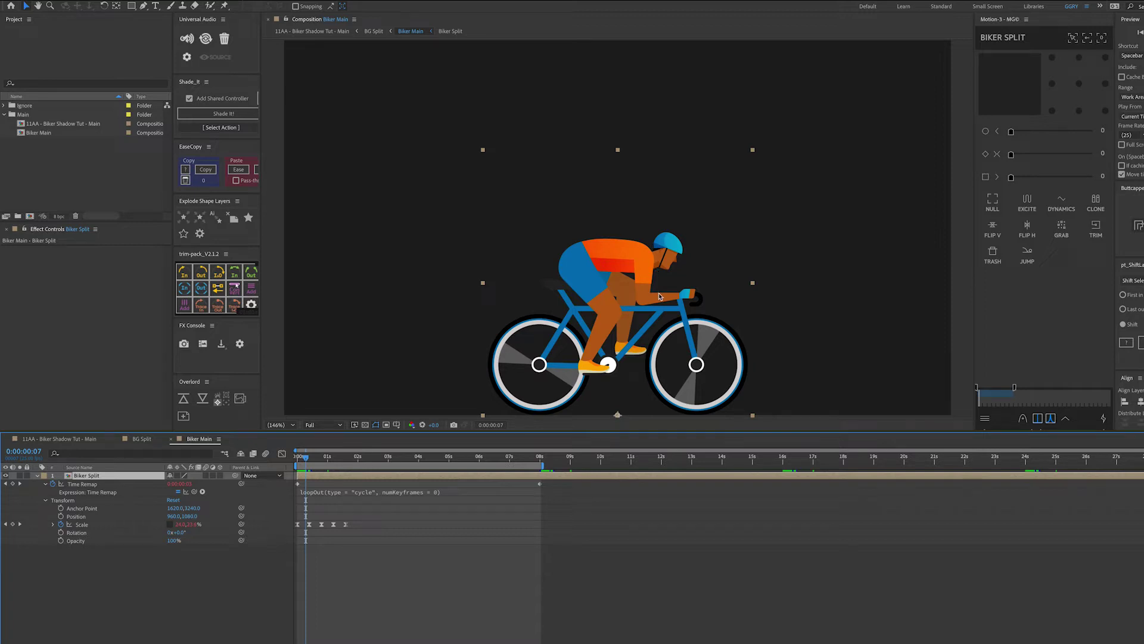
pyautogui.scroll(-3, 718, 357)
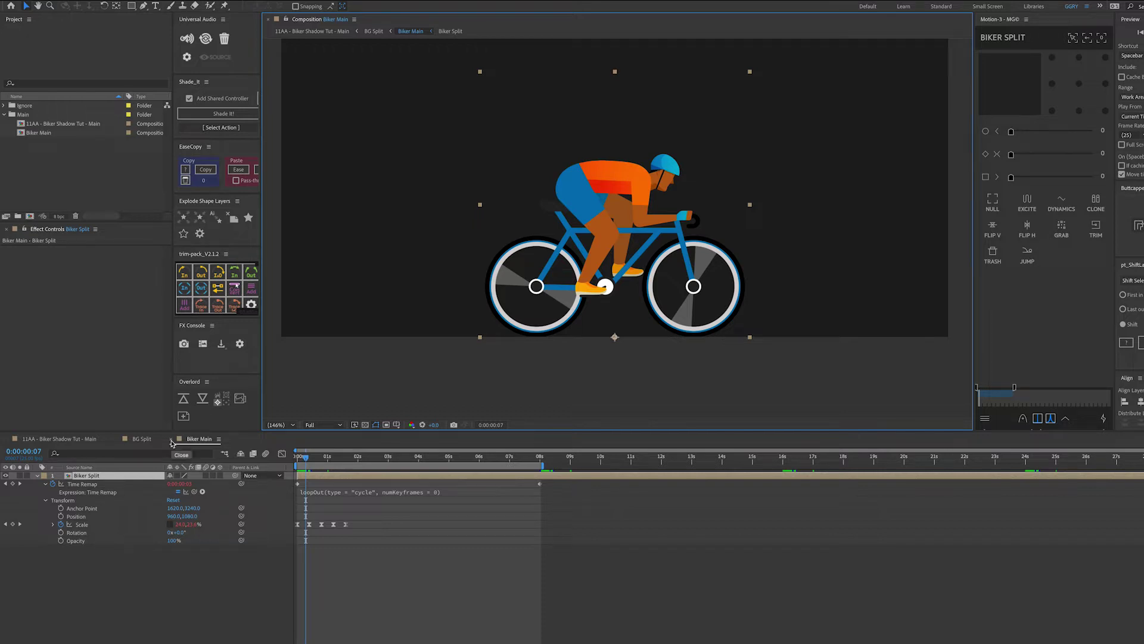
pyautogui.click(171, 441)
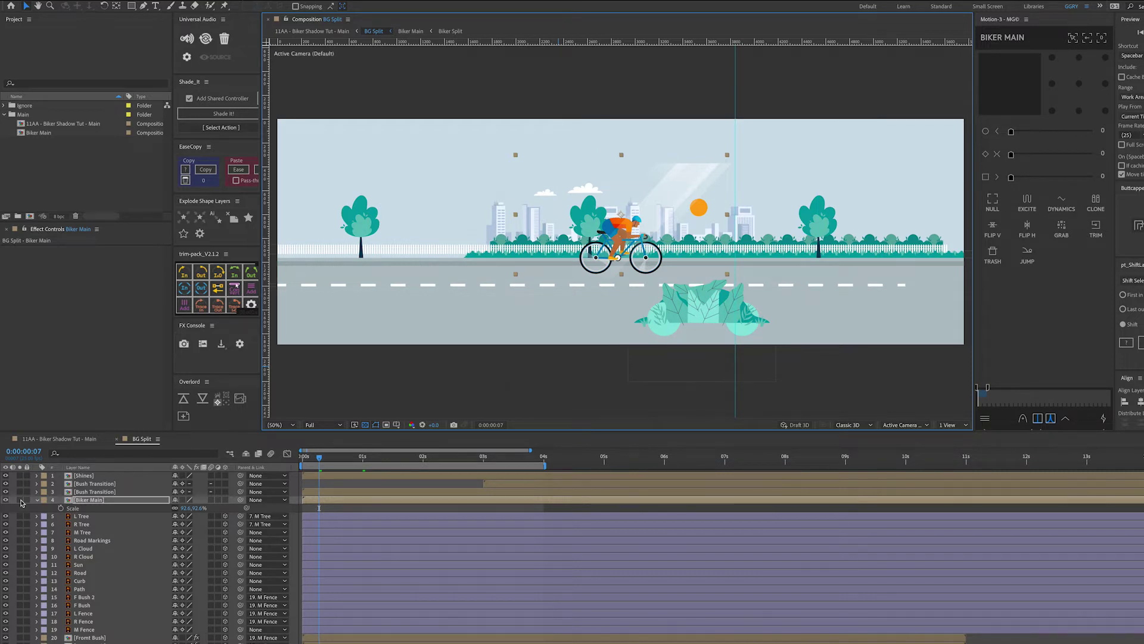
# - Solo the Biker Main layer in BG Split and move its anchor point to the layer's bottom centre
pyautogui.click(20, 500)
pyautogui.press('.')
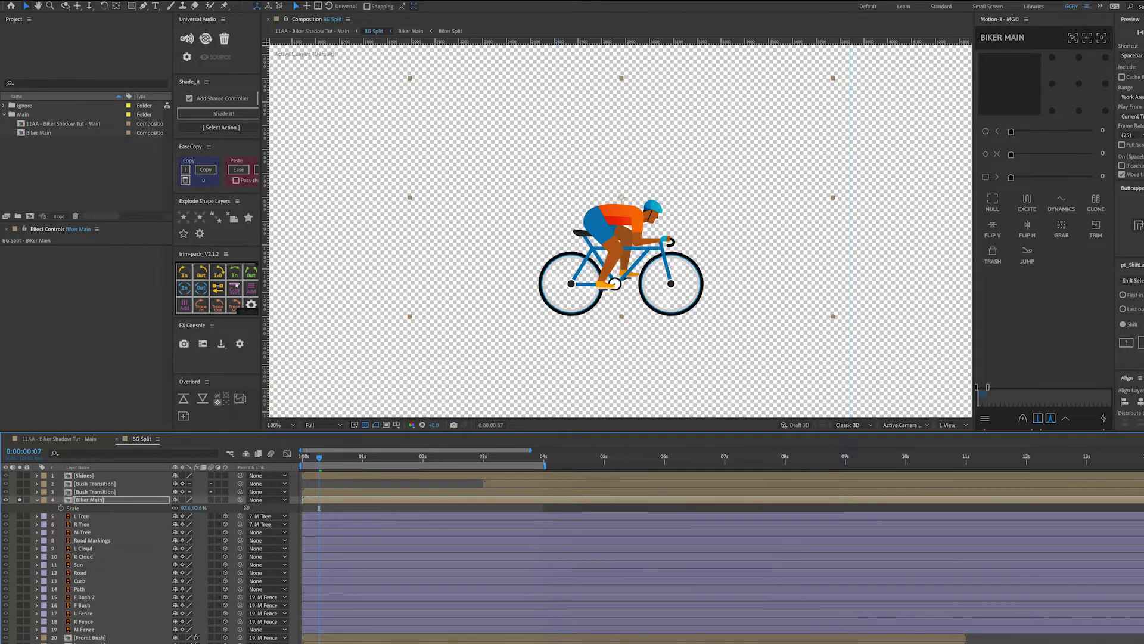
pyautogui.click(1079, 112)
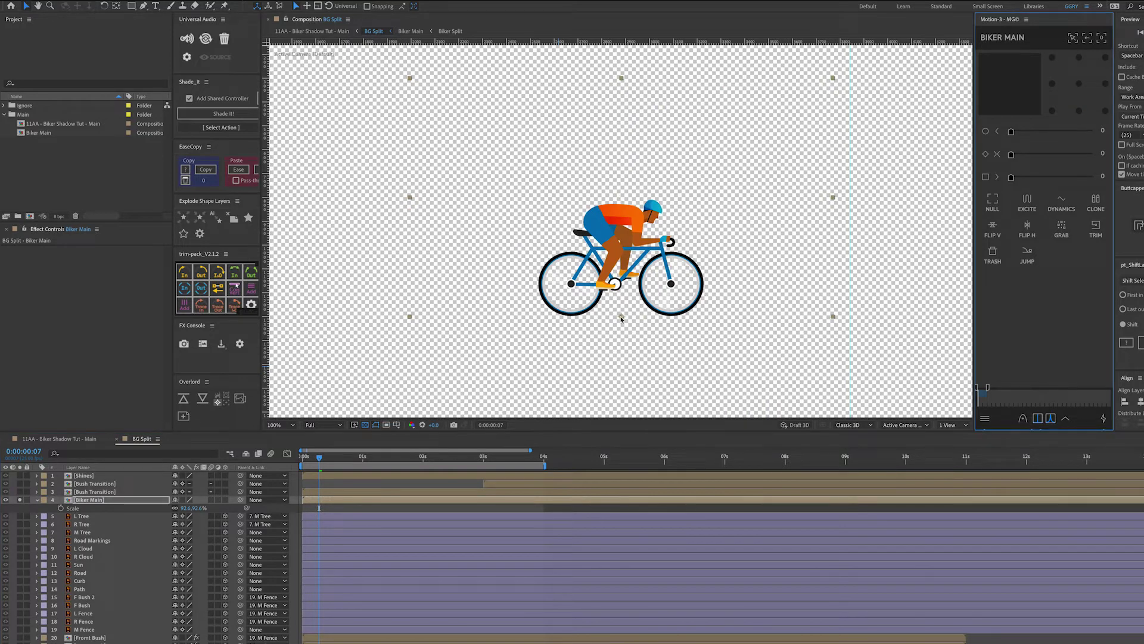
pyautogui.press('s')
pyautogui.press('s')
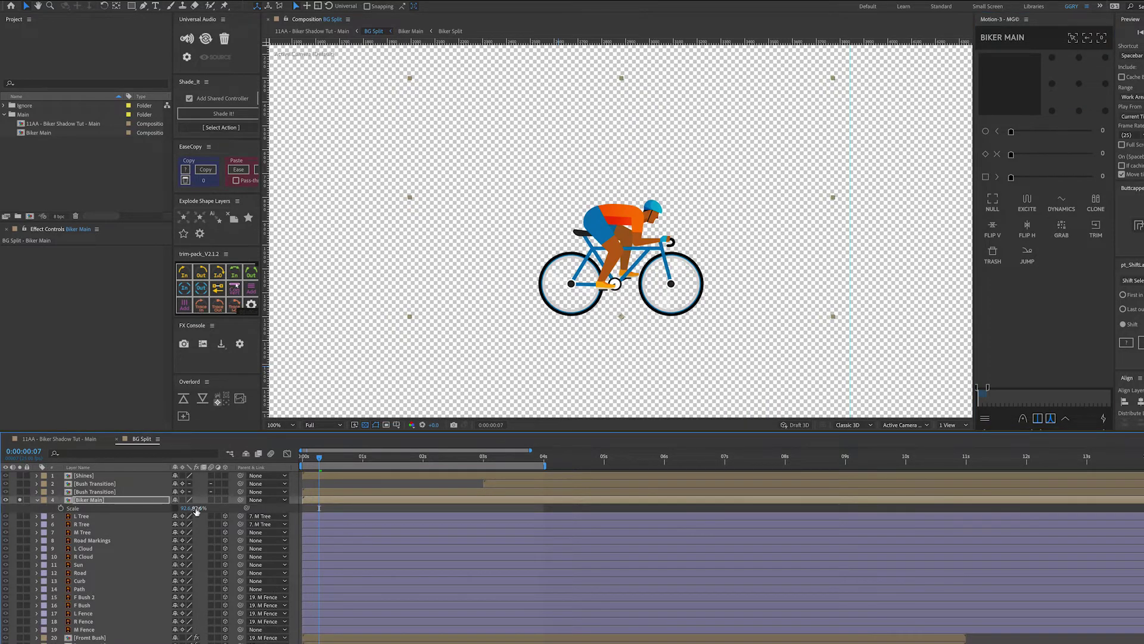
pyautogui.moveTo(198, 508); pyautogui.dragTo(195, 510)
pyautogui.hotkey('ctrl', 'z')
pyautogui.click(336, 510)
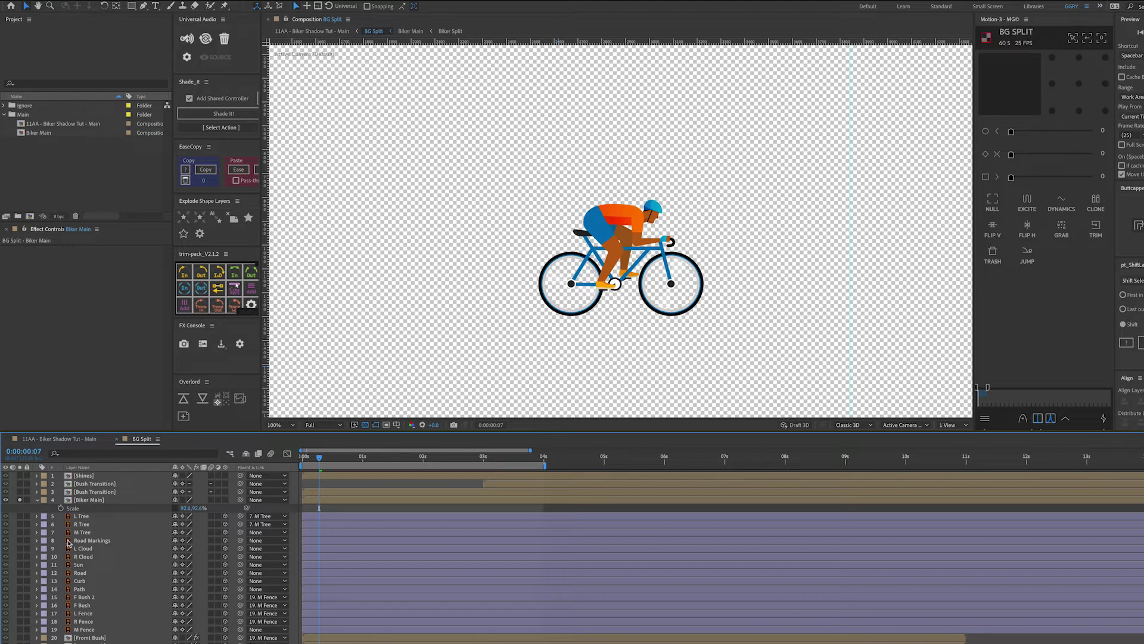
# - Solo the Road layer alongside Biker Main to get a ground reference under the wheels
pyautogui.scroll(-1, 69, 543)
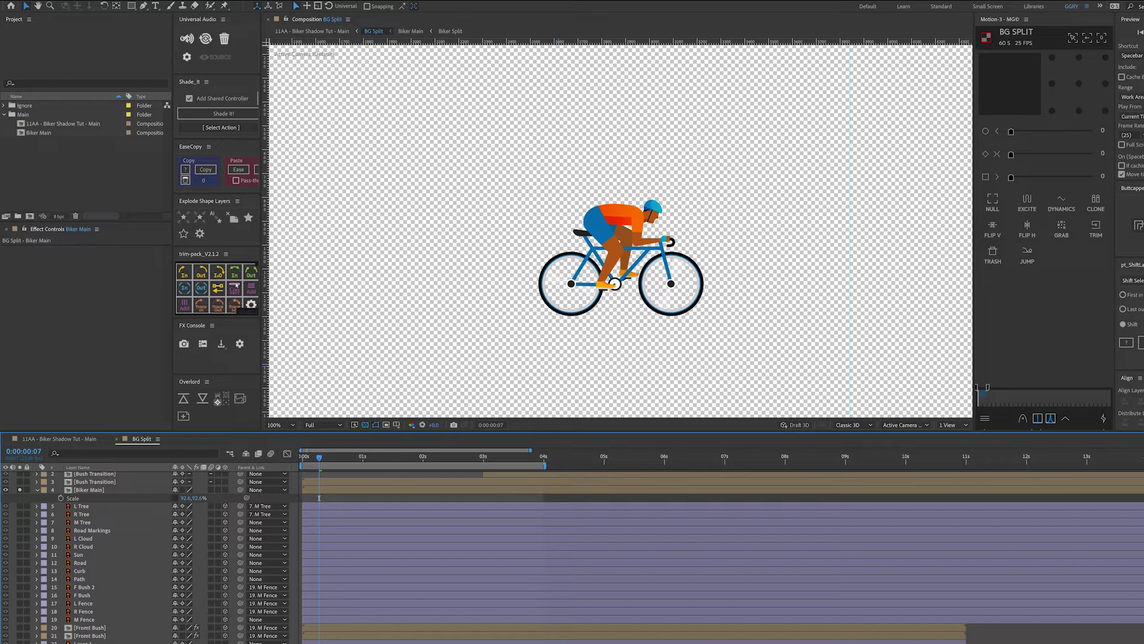
pyautogui.click(20, 563)
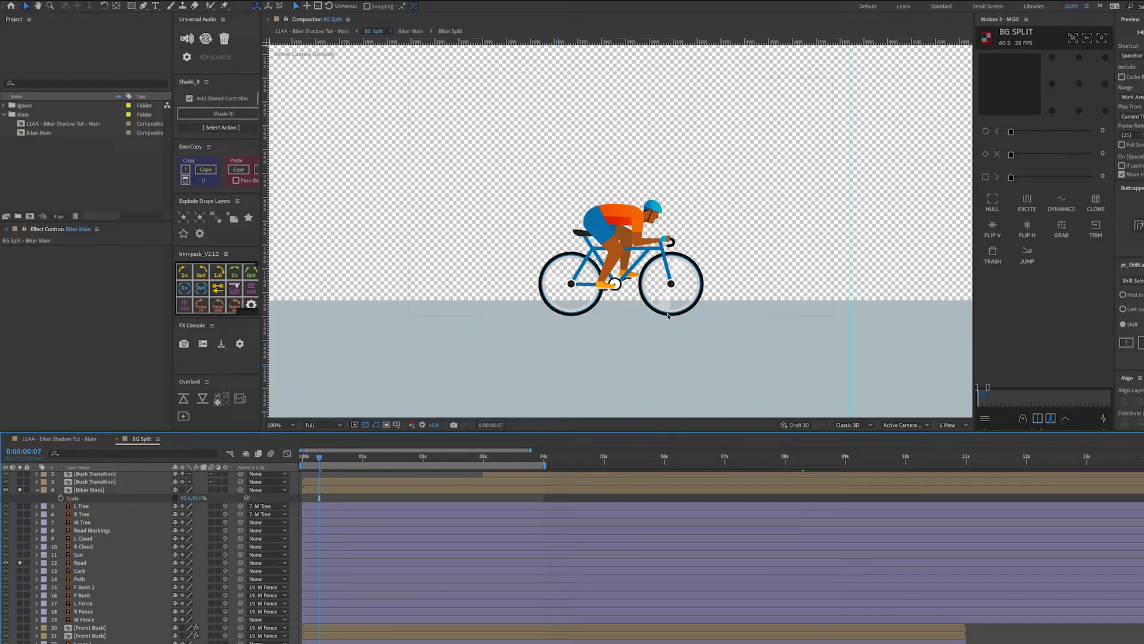
pyautogui.press('.')
pyautogui.press('h')
pyautogui.moveTo(707, 357); pyautogui.dragTo(700, 301)
pyautogui.press('v')
# - Duplicate the Biker Main layer, place the copy directly below the original, and rename it Biker Shadow
pyautogui.click(116, 491)
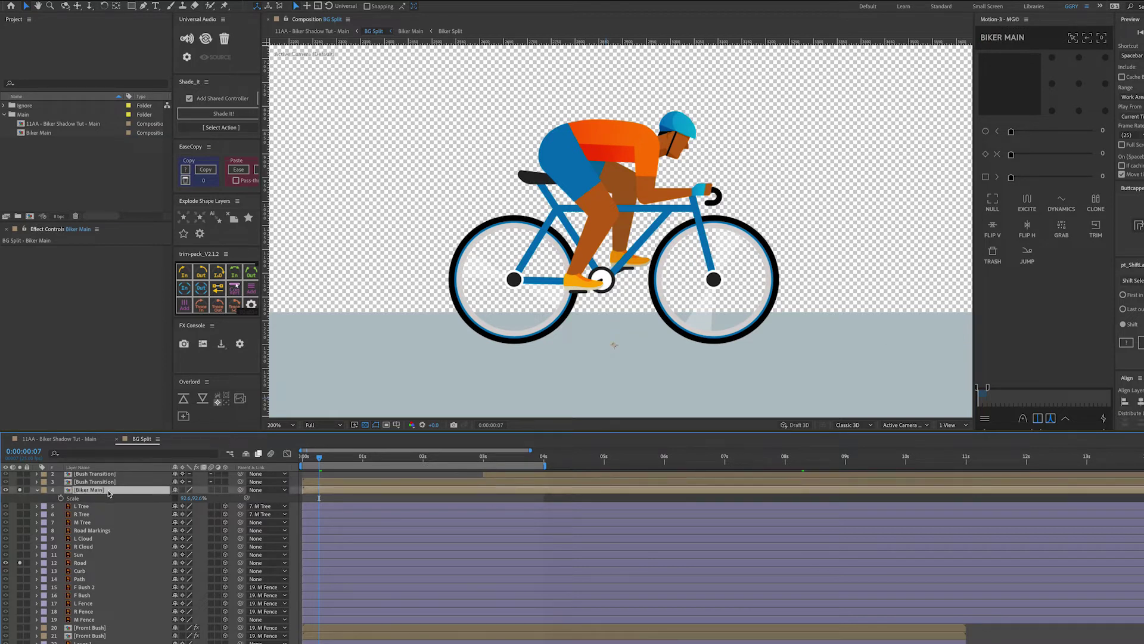
pyautogui.hotkey('ctrl', 'd')
pyautogui.moveTo(109, 493); pyautogui.dragTo(108, 506)
pyautogui.press('Return')
pyautogui.press('Right')
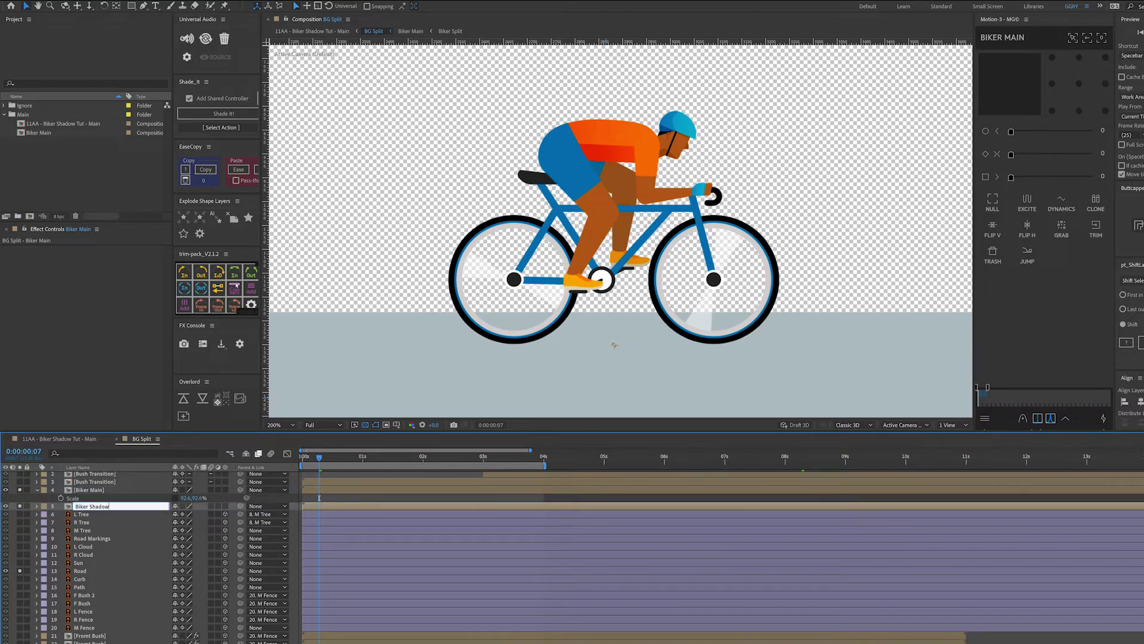
pyautogui.write('Shadow')
pyautogui.press('Return')
# - Unlink the Biker Shadow layer's scale proportions, set its vertical scale to -15%, and nudge it slightly up
pyautogui.press('s')
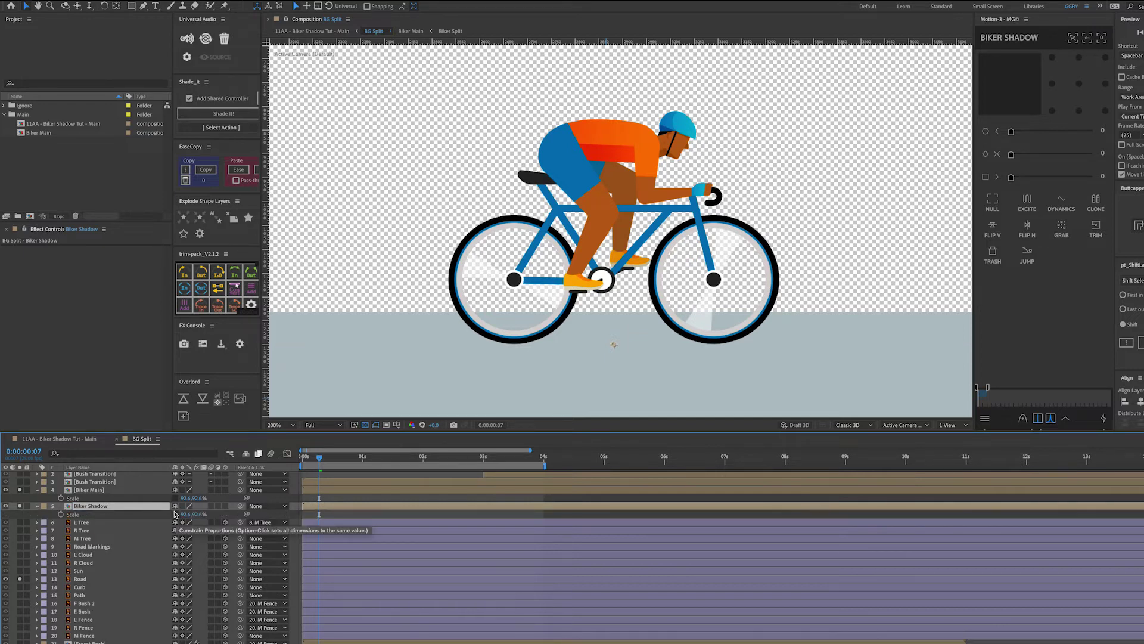
pyautogui.click(175, 514)
pyautogui.moveTo(186, 514); pyautogui.dragTo(191, 522)
pyautogui.click(197, 514)
pyautogui.write('-15')
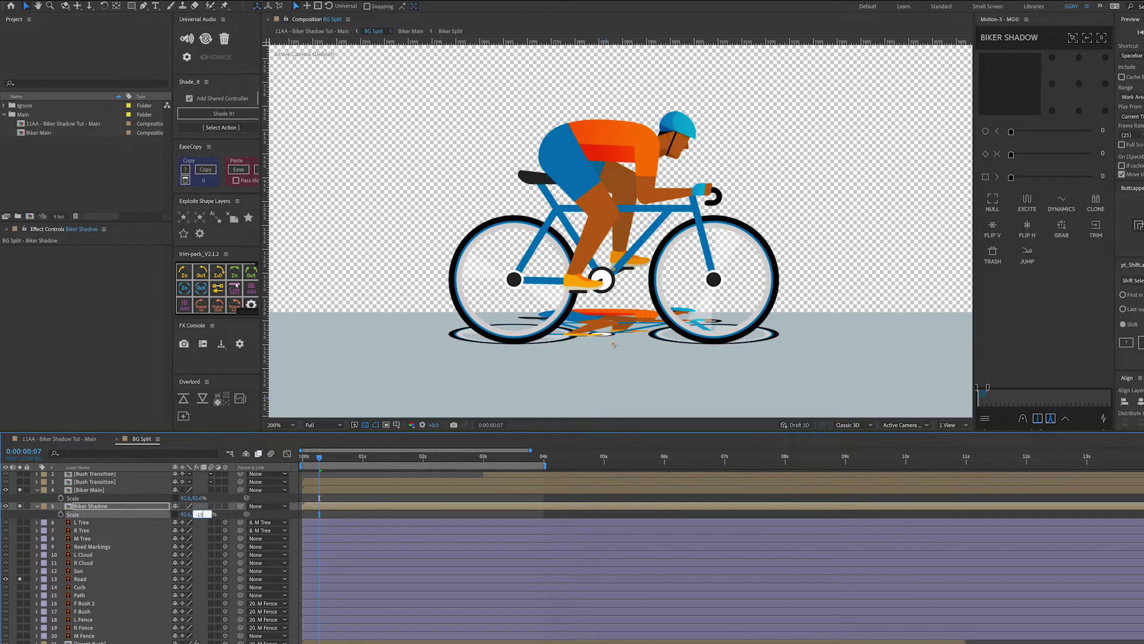
pyautogui.press('Return')
pyautogui.click(441, 512)
pyautogui.click(442, 509)
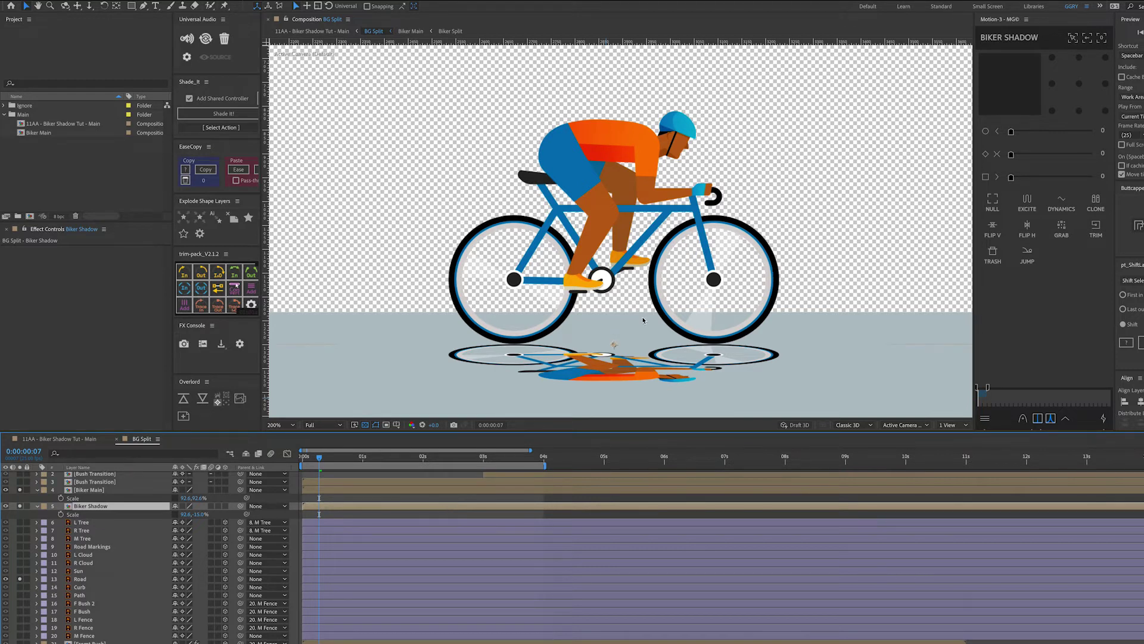
pyautogui.press('Return')
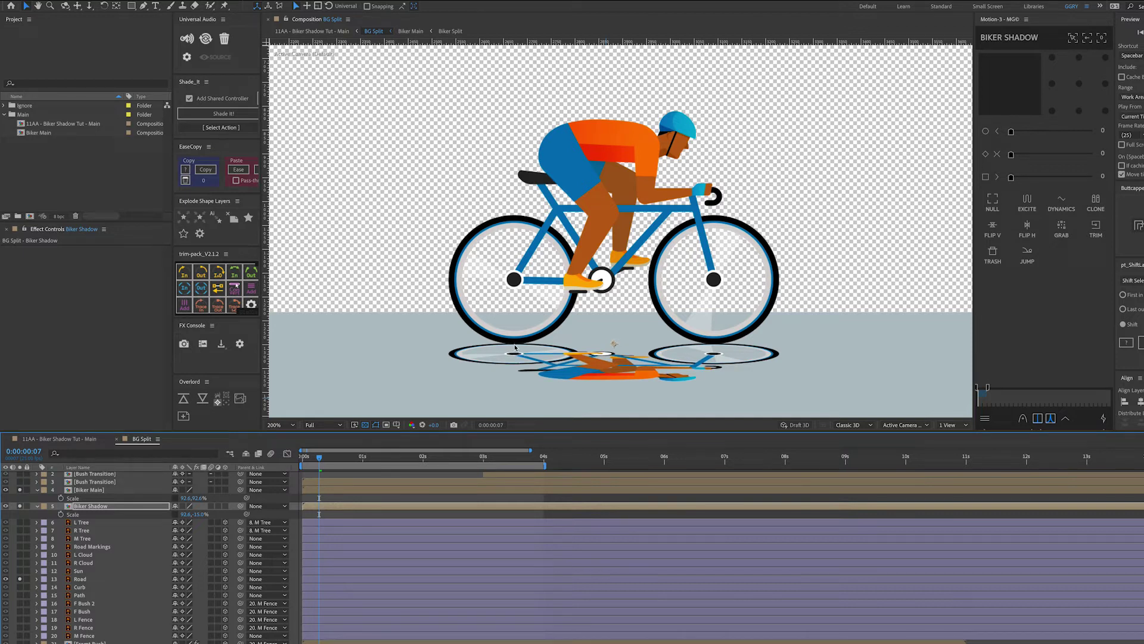
# - Apply a Transform effect to the Biker Shadow layer
pyautogui.click(373, 514)
pyautogui.click(381, 508)
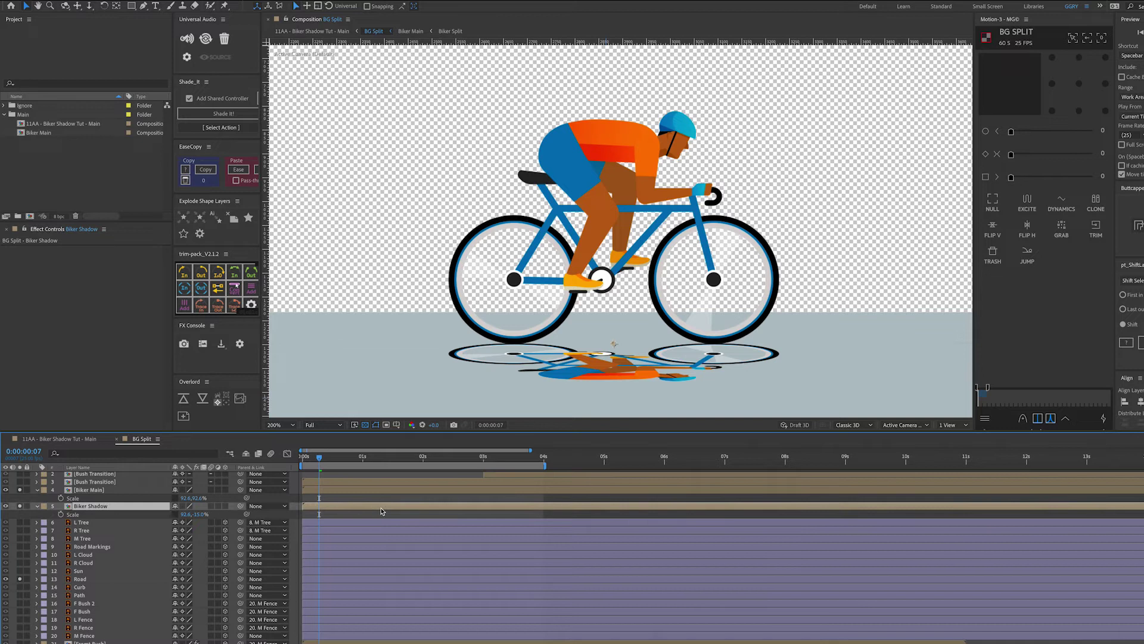
pyautogui.hotkey('ctrl', 'space')
pyautogui.write('tra')
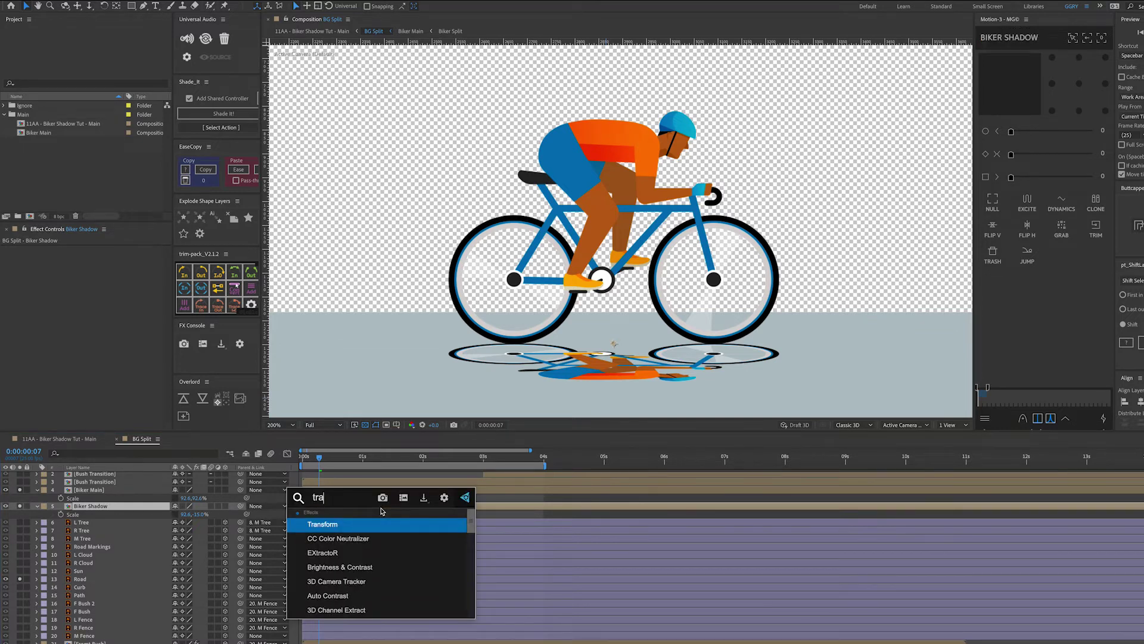
pyautogui.press('Return')
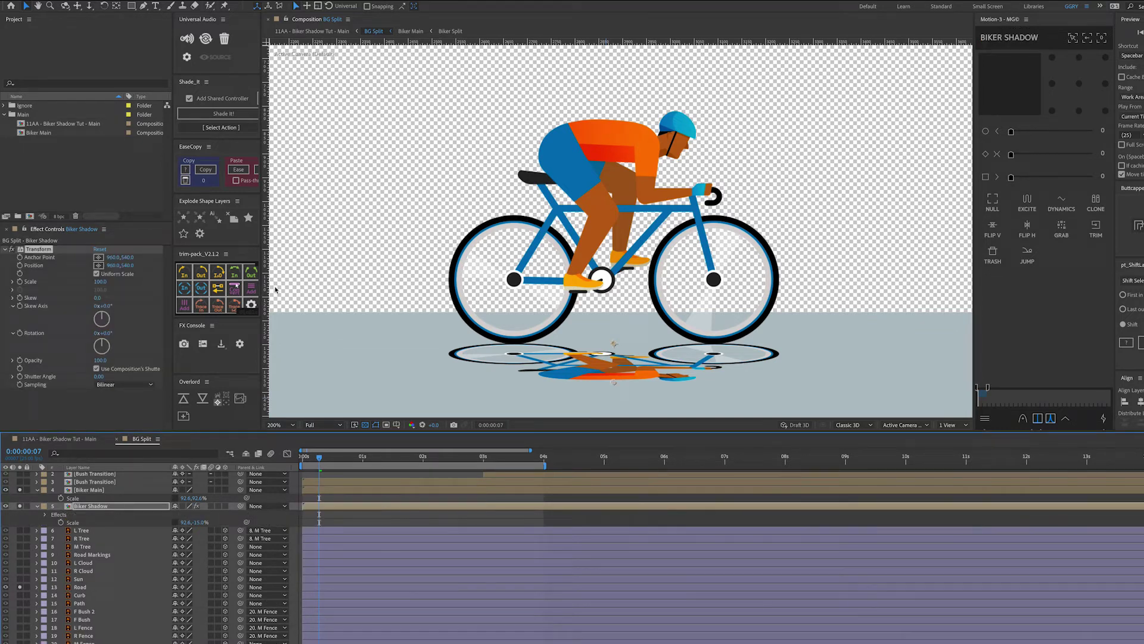
# - Set the Transform effect's skew axis to 90° and its skew to about 46 on Biker Shadow
pyautogui.moveTo(127, 256); pyautogui.dragTo(219, 253)
pyautogui.hotkey('ctrl', 'z')
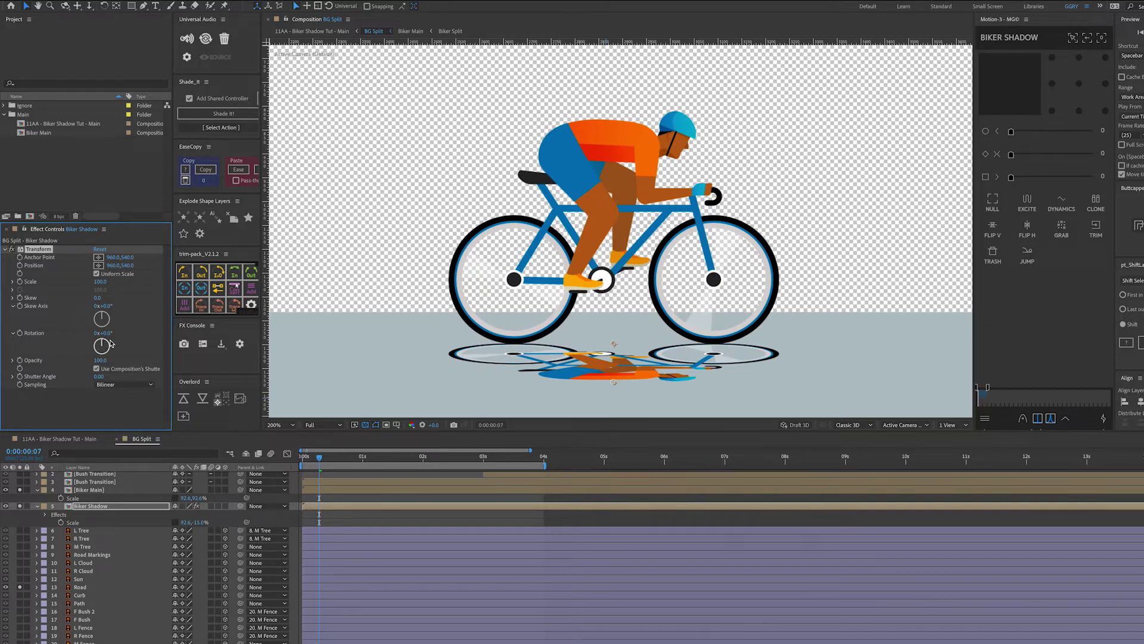
pyautogui.click(107, 306)
pyautogui.write('90')
pyautogui.press('Return')
pyautogui.moveTo(97, 301); pyautogui.dragTo(124, 301)
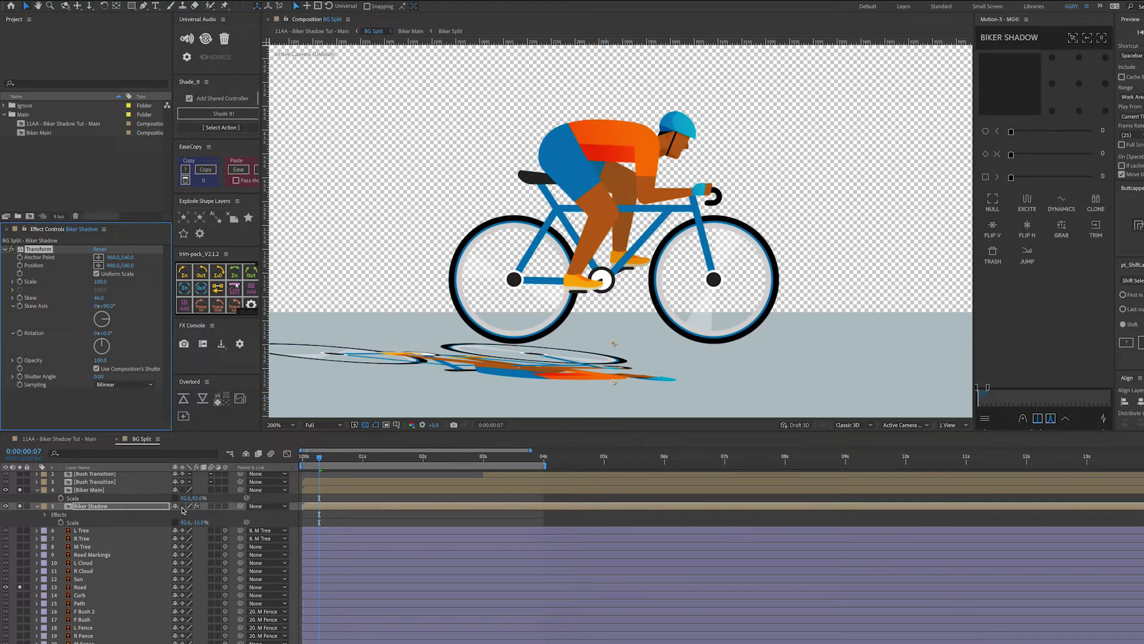
# - Try collapsing transformations on the Biker Shadow layer, and set its Transform skew to -40
pyautogui.click(182, 505)
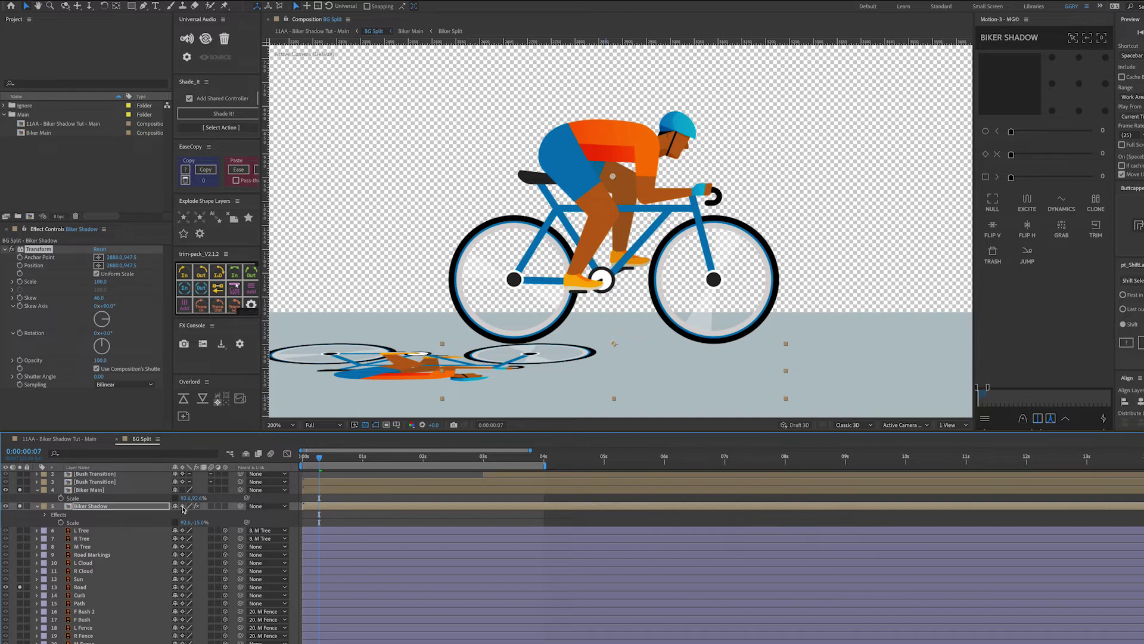
pyautogui.click(182, 507)
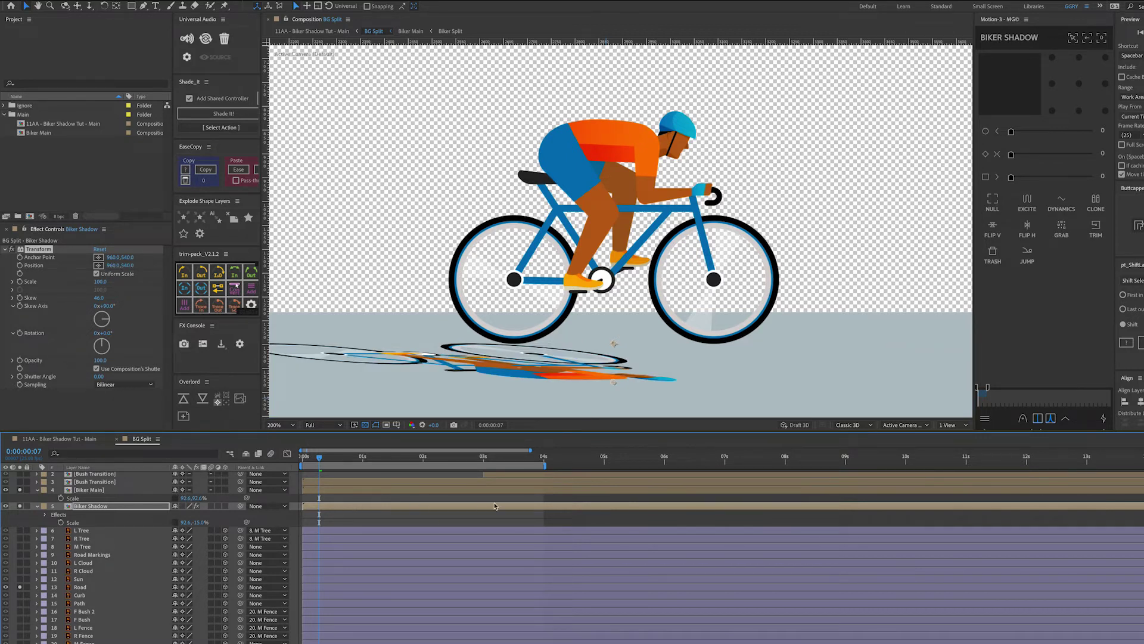
pyautogui.click(99, 298)
pyautogui.press('BackSpace')
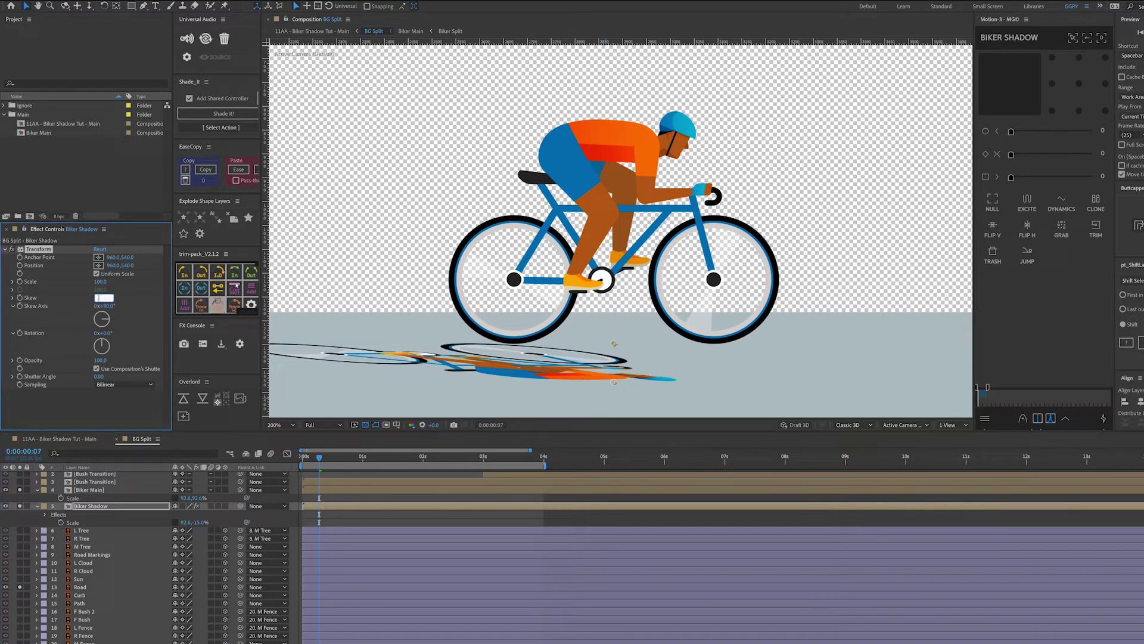
pyautogui.press('Return')
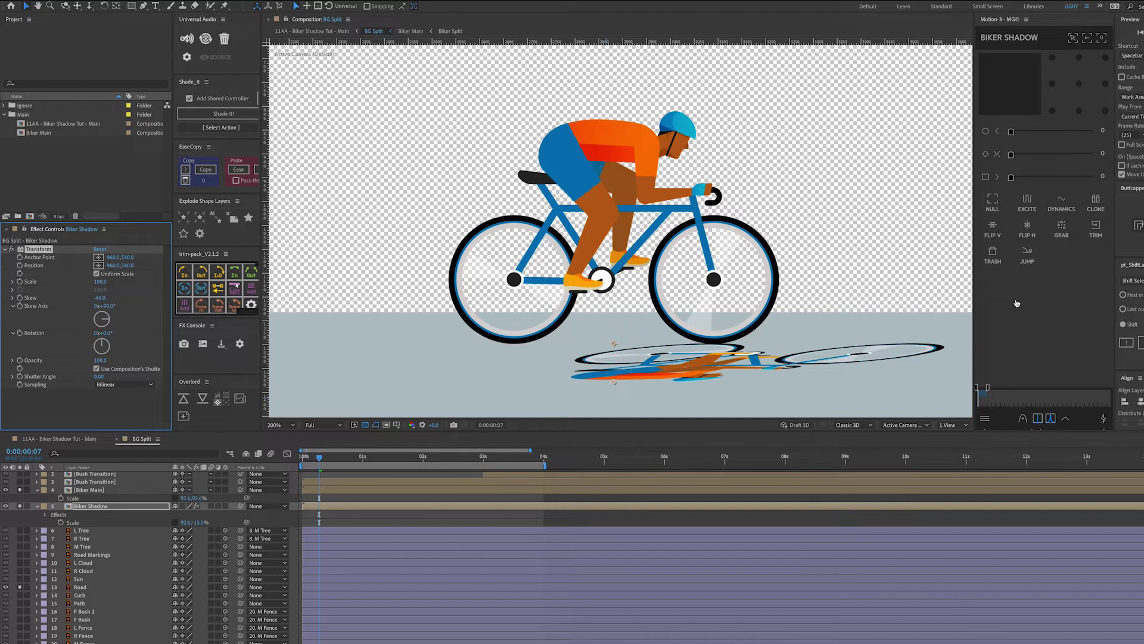
pyautogui.press(',')
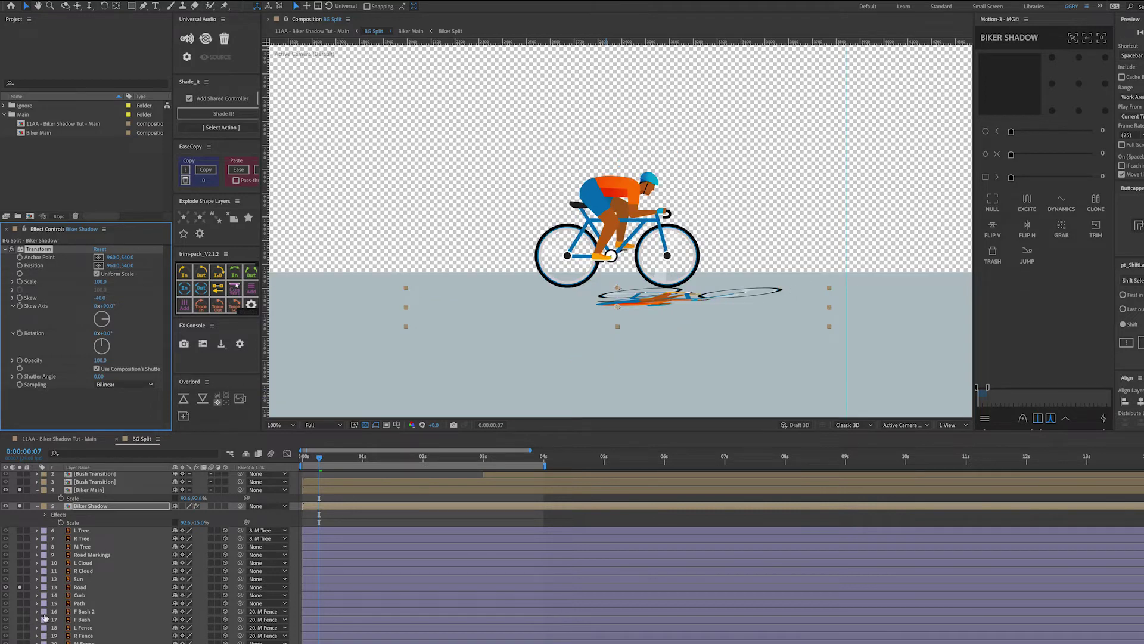
# - Solo the Sun layer as a light reference and set Biker Shadow's skew to -50 after trying -60
pyautogui.click(20, 579)
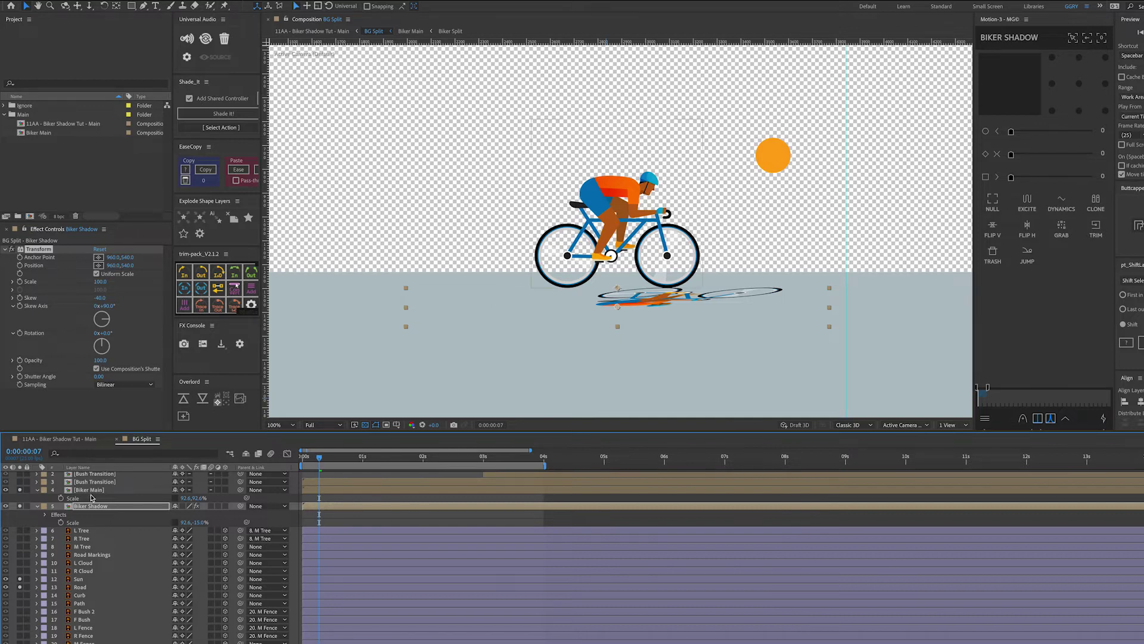
pyautogui.click(113, 510)
pyautogui.click(100, 299)
pyautogui.write('-60')
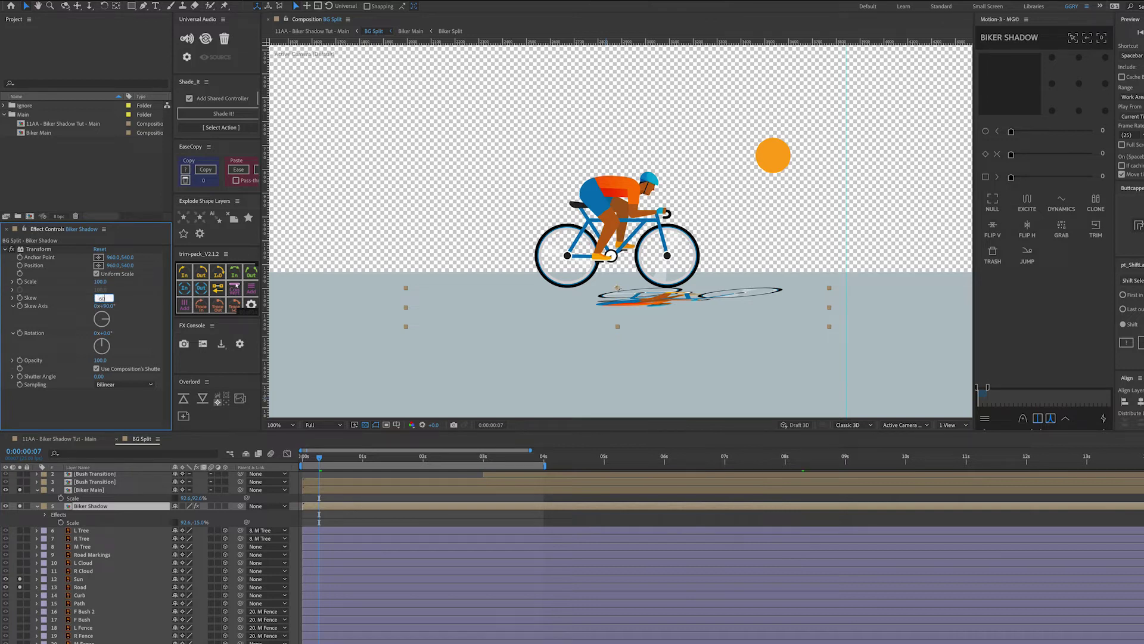
pyautogui.press('Return')
pyautogui.click(100, 298)
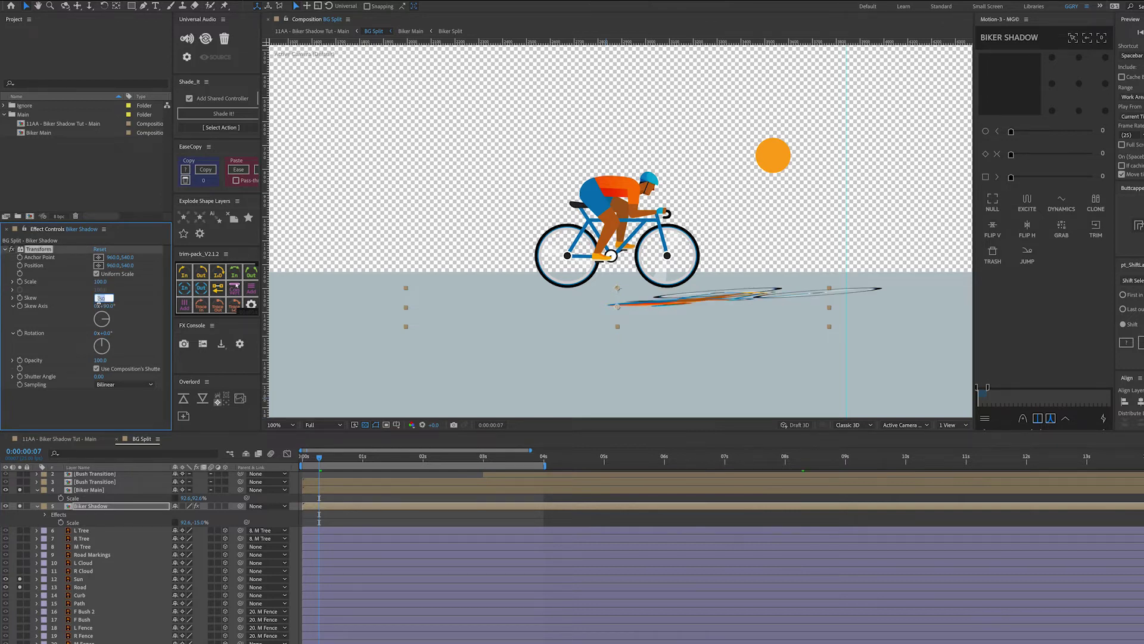
pyautogui.write('-50')
pyautogui.press('Return')
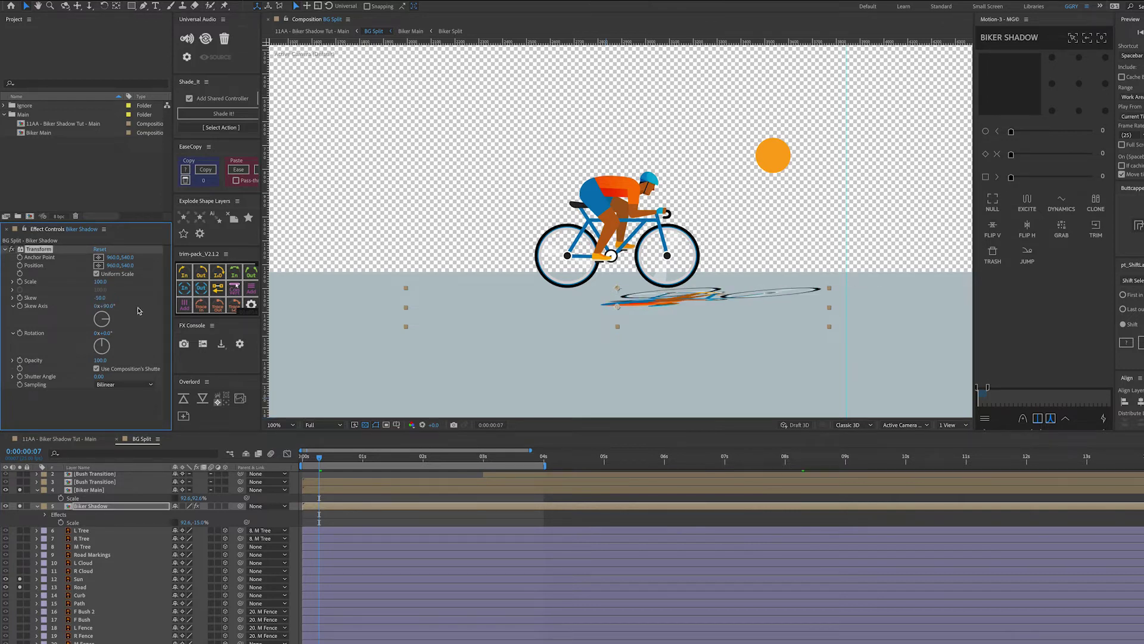
# - Move the skewed Biker Shadow layer back beneath the bike so its wheels start near the real wheels
pyautogui.press('.')
pyautogui.moveTo(725, 369); pyautogui.dragTo(477, 360)
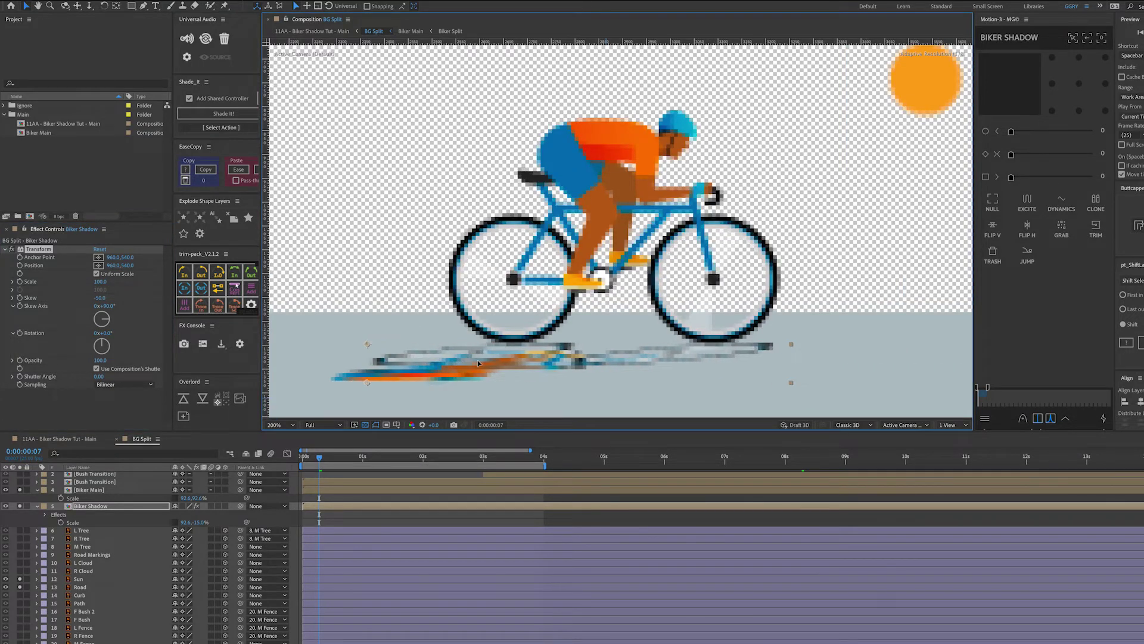
pyautogui.click(684, 369)
pyautogui.hotkey('shift', 'Left')
pyautogui.press('Left')
pyautogui.moveTo(686, 362); pyautogui.dragTo(676, 359)
pyautogui.hotkey('shift', 'Left')
pyautogui.hotkey('shift', 'Left')
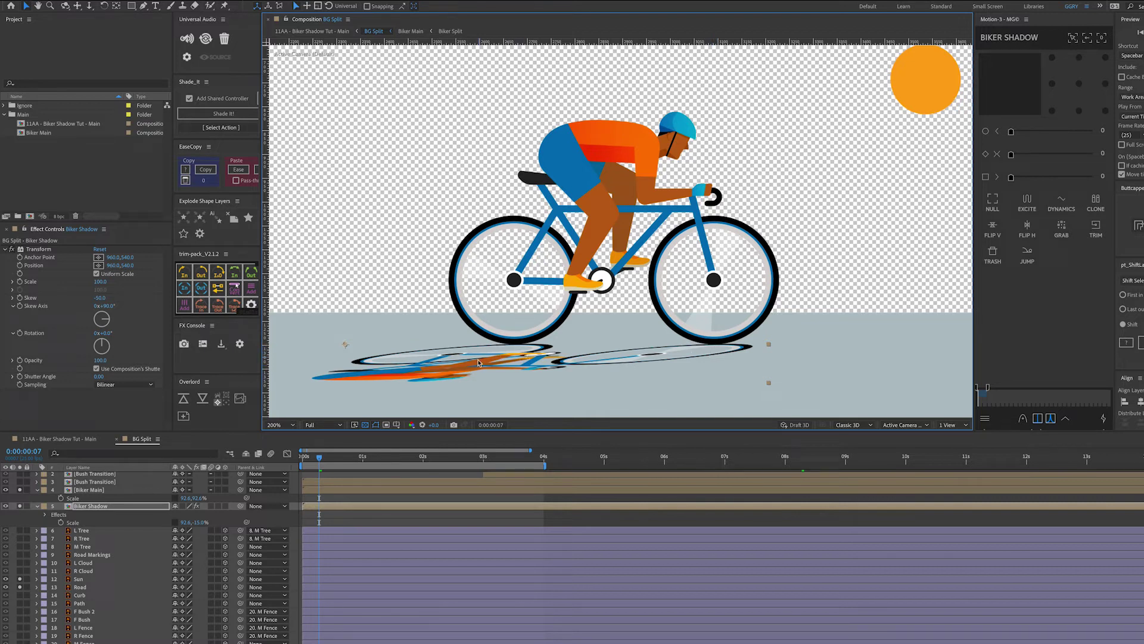
# - Set the Biker Shadow layer's vertical scale to -13%
pyautogui.click(356, 510)
pyautogui.click(355, 509)
pyautogui.press('s')
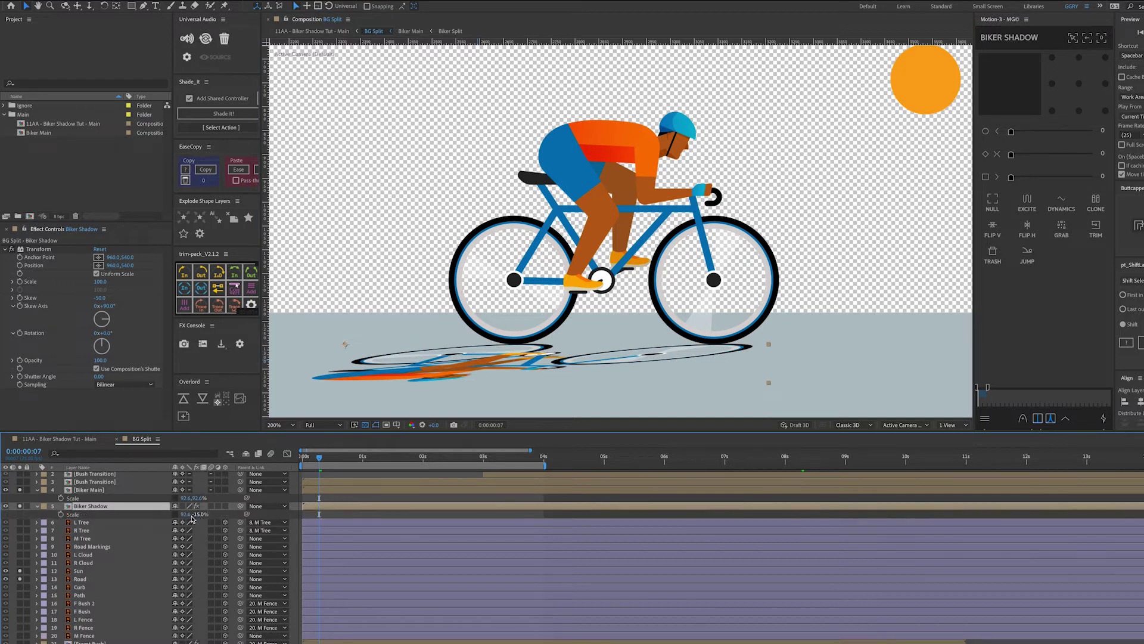
pyautogui.moveTo(197, 514); pyautogui.dragTo(193, 518)
pyautogui.click(201, 513)
pyautogui.write('-13')
pyautogui.press('Return')
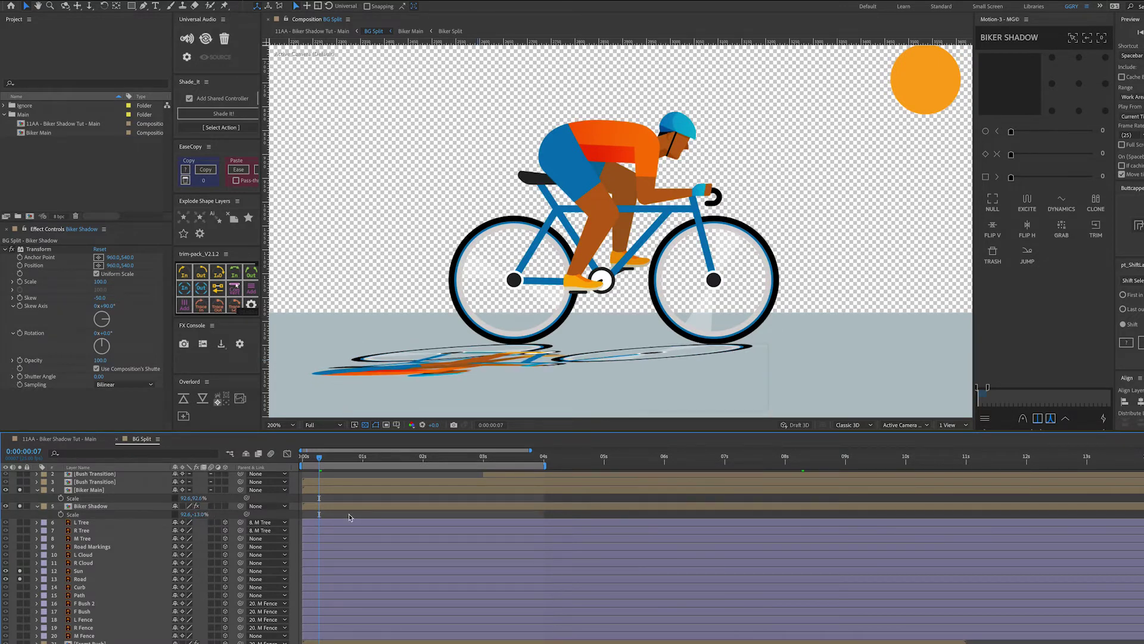
# - Collapse the Transform effect's settings and apply a Gradient Ramp effect to the Biker Shadow layer
pyautogui.click(5, 249)
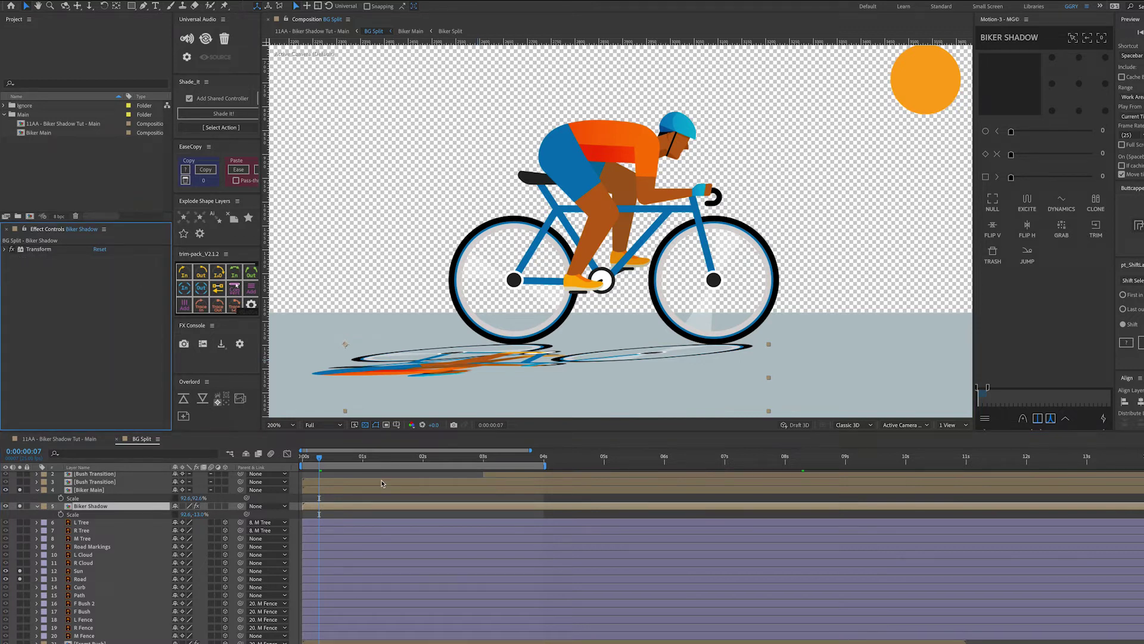
pyautogui.click(352, 514)
pyautogui.click(353, 507)
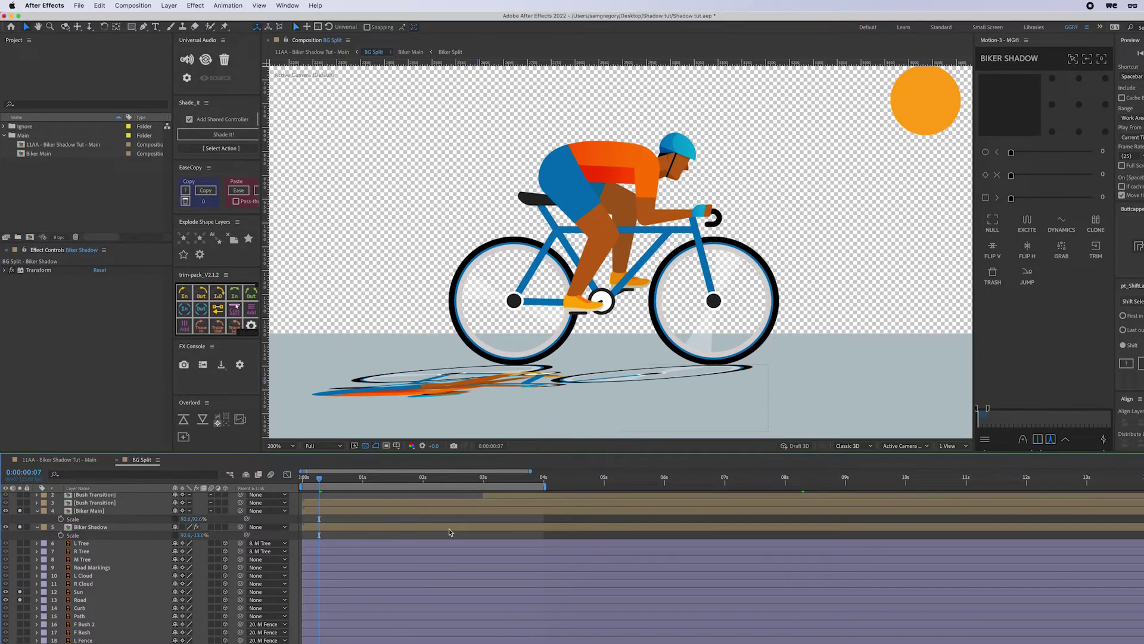
pyautogui.click(449, 529)
pyautogui.hotkey('ctrl', 'space')
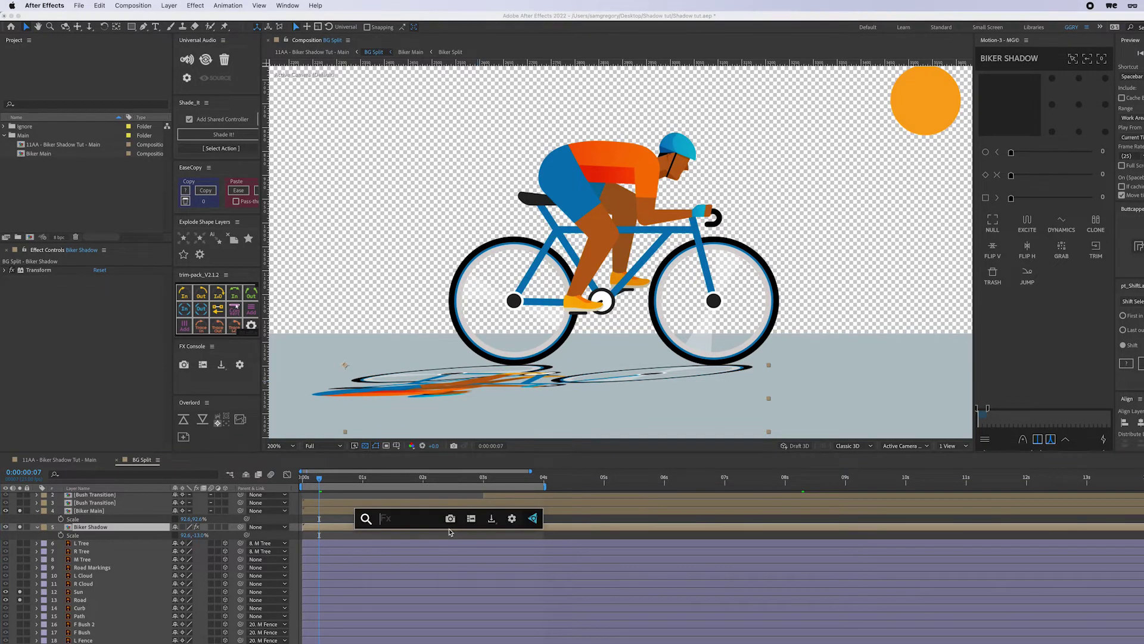
pyautogui.write('ram')
pyautogui.press('Return')
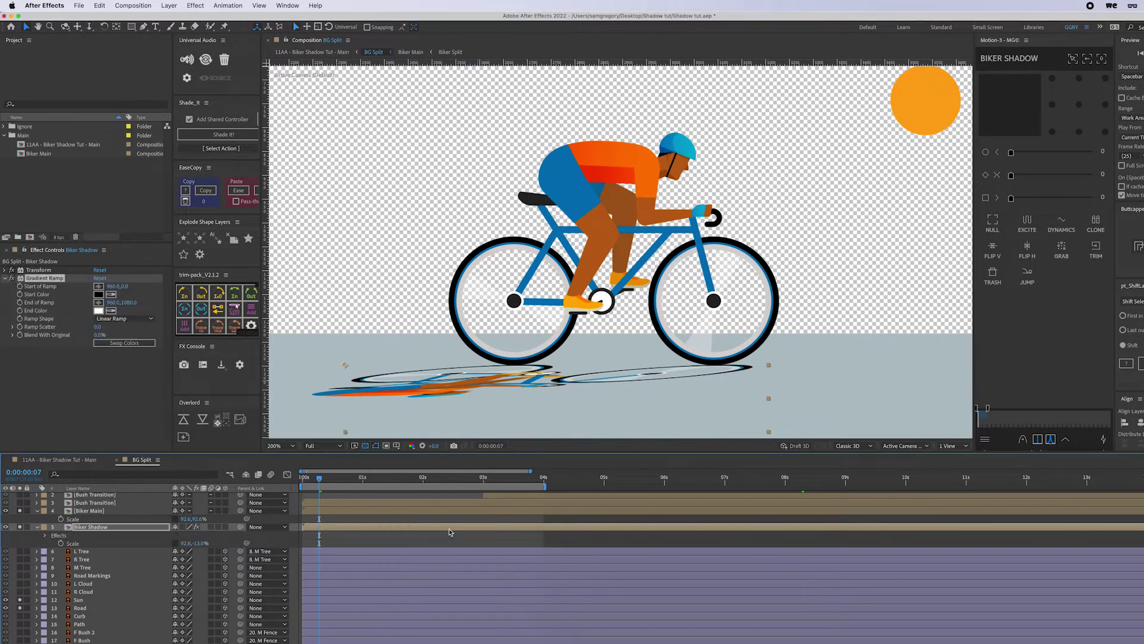
pyautogui.moveTo(496, 385); pyautogui.dragTo(658, 330)
pyautogui.press('v')
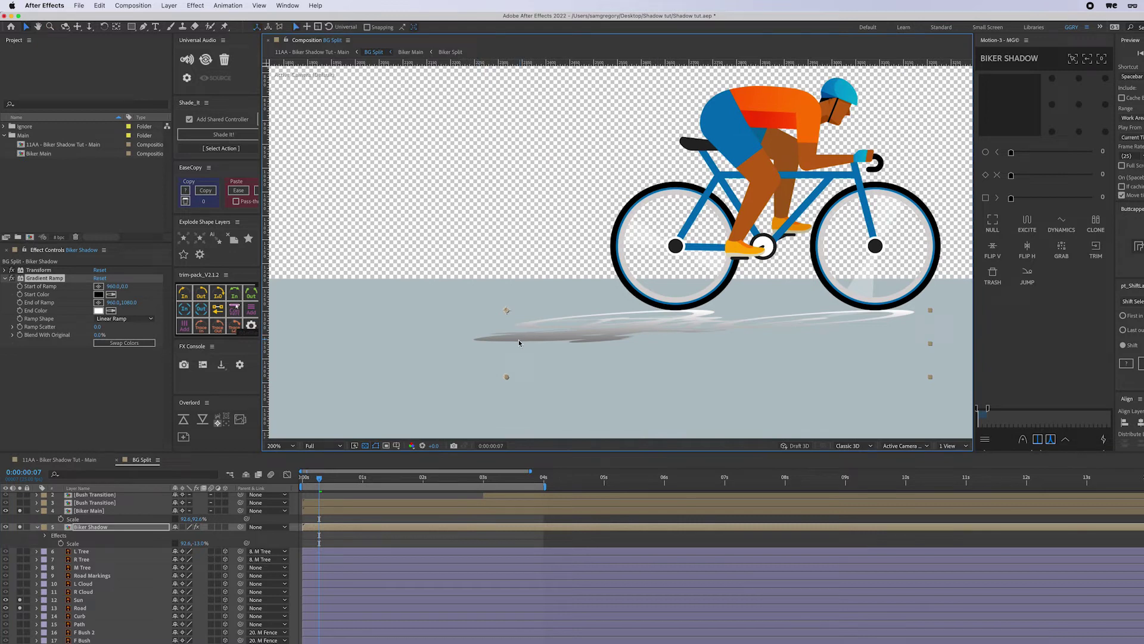
pyautogui.moveTo(506, 380); pyautogui.dragTo(604, 353)
pyautogui.press('super+z')
pyautogui.moveTo(655, 324); pyautogui.dragTo(544, 343)
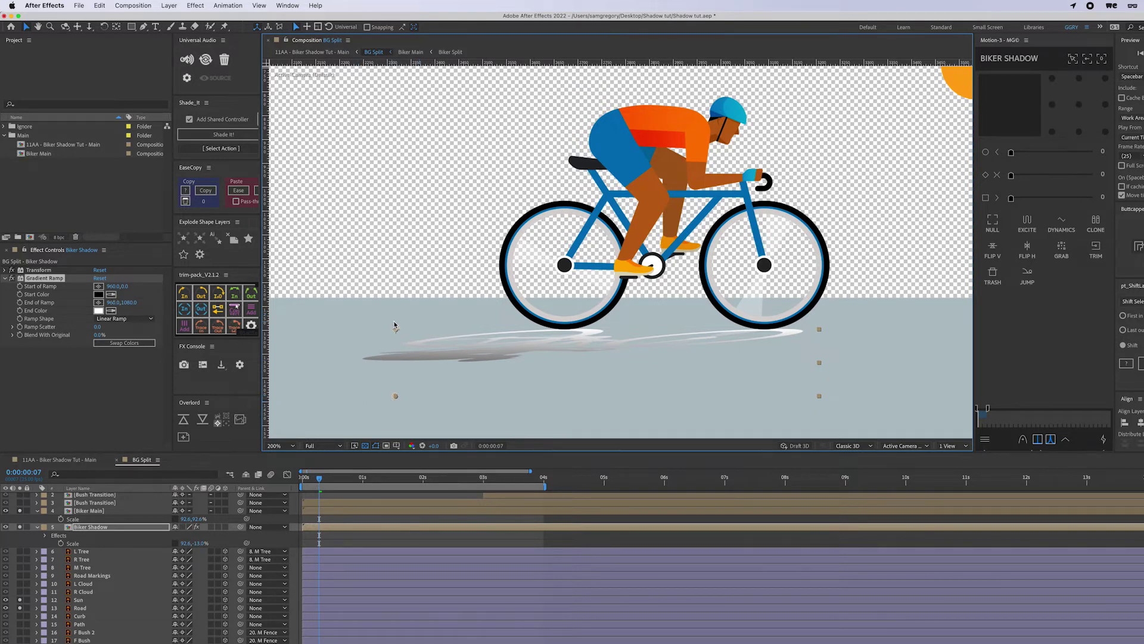
# - Set the Gradient Ramp's end color to 70797D, a darker shade of the sampled road color, and sample the road as its start color
pyautogui.click(111, 312)
pyautogui.click(116, 309)
pyautogui.click(353, 319)
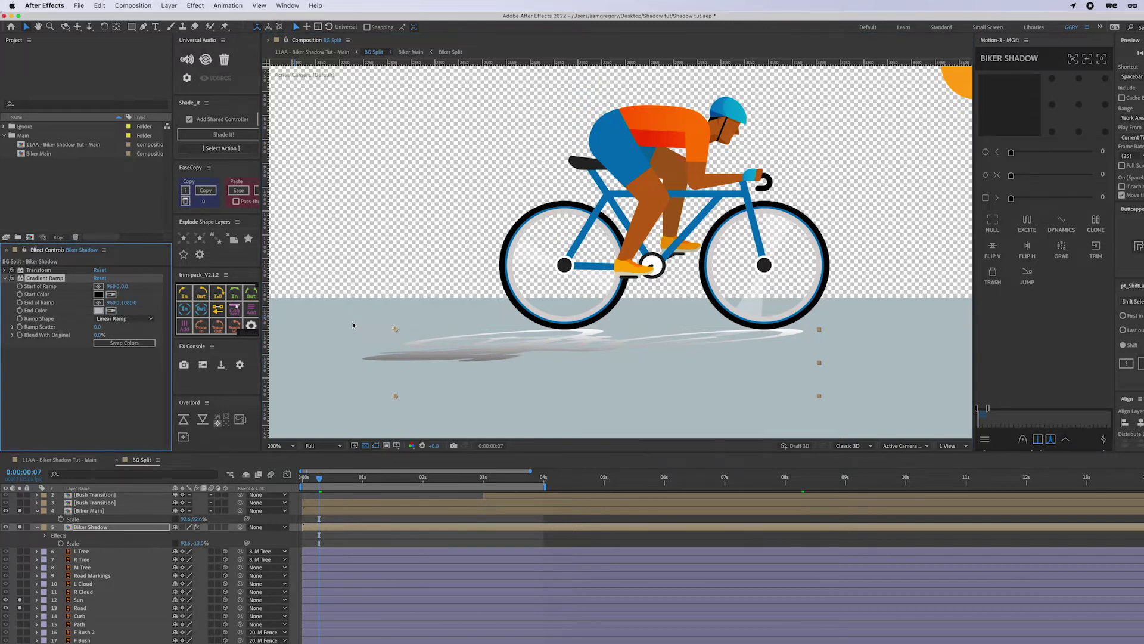
pyautogui.click(101, 312)
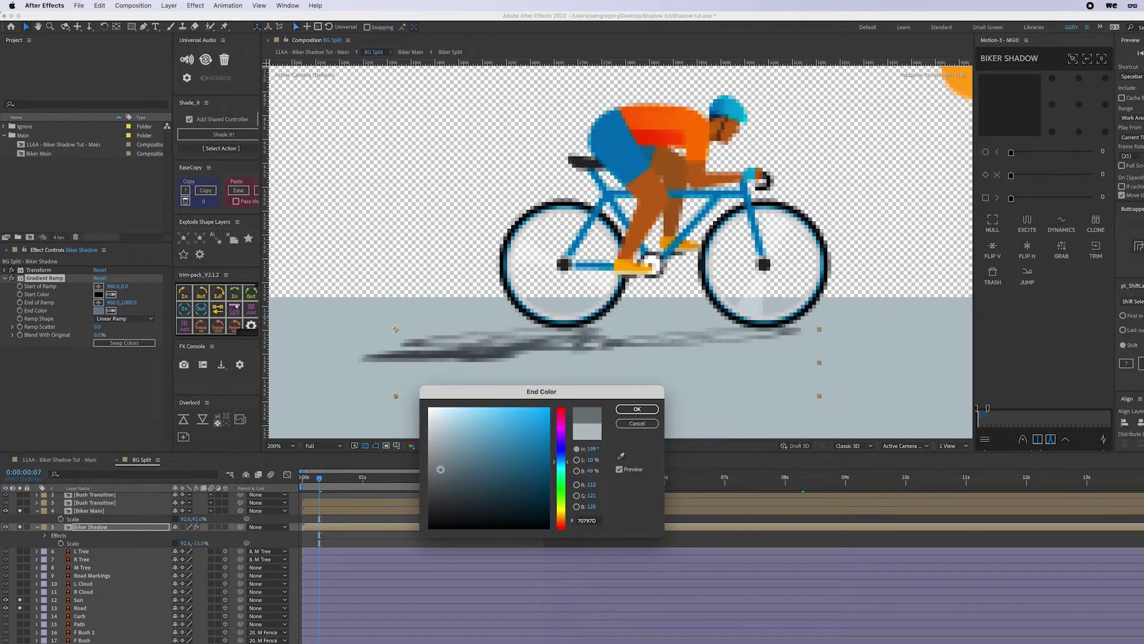
pyautogui.press('Return')
pyautogui.click(112, 294)
pyautogui.click(317, 321)
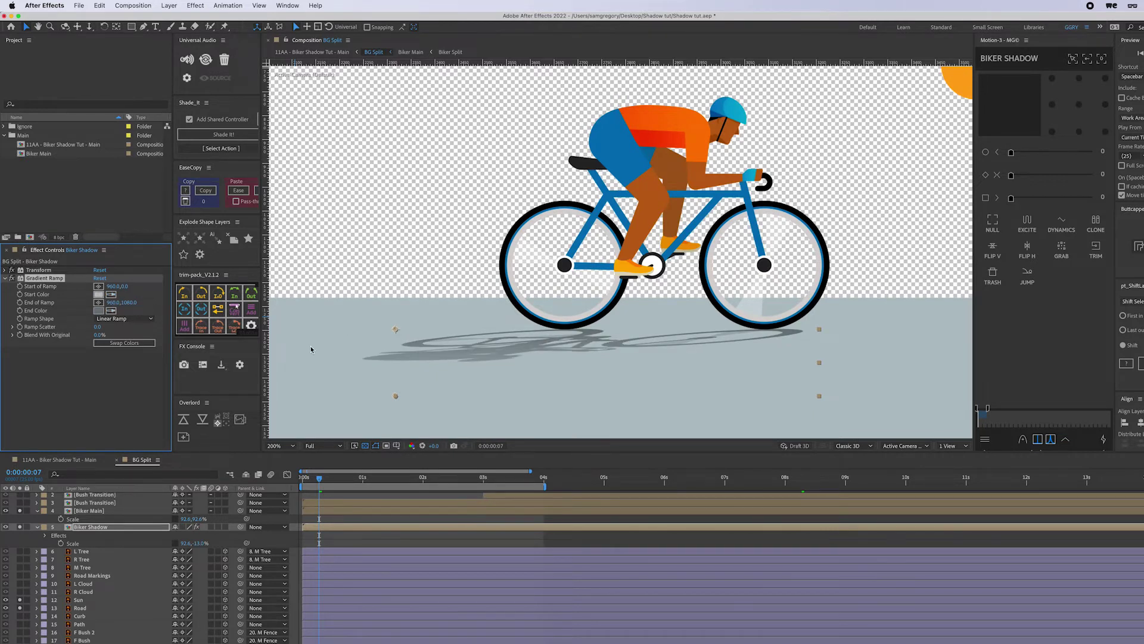
# - Darken the Gradient Ramp's end color further and set its start to 960,563 and its end to 960,1199
pyautogui.moveTo(130, 302); pyautogui.dragTo(476, 309)
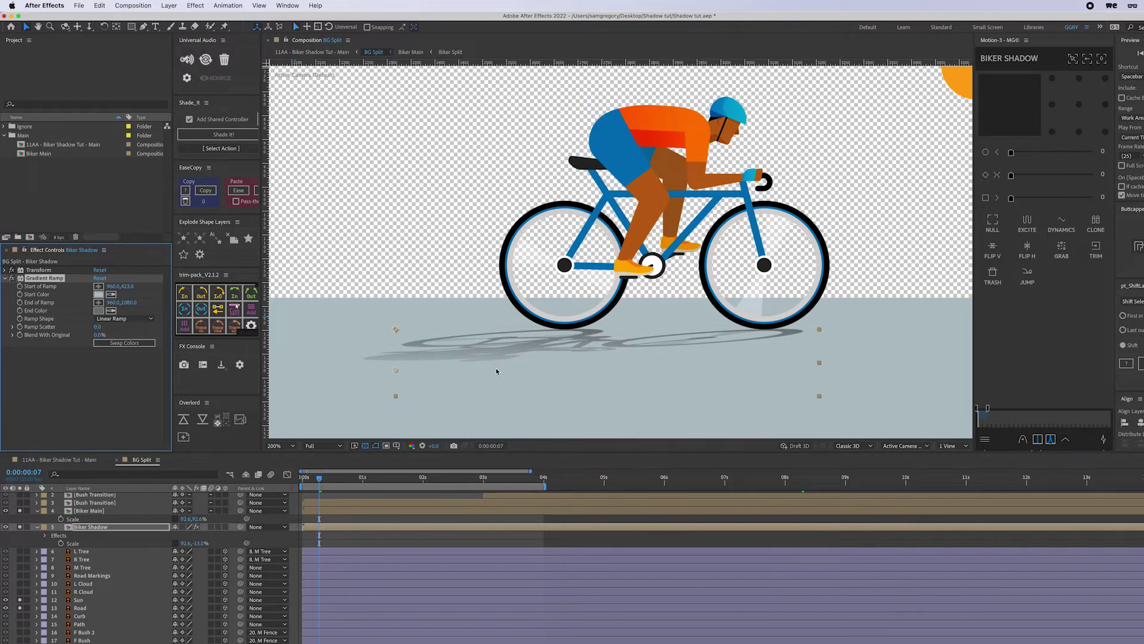
pyautogui.moveTo(127, 286); pyautogui.dragTo(164, 289)
pyautogui.moveTo(121, 303); pyautogui.dragTo(125, 303)
pyautogui.click(98, 310)
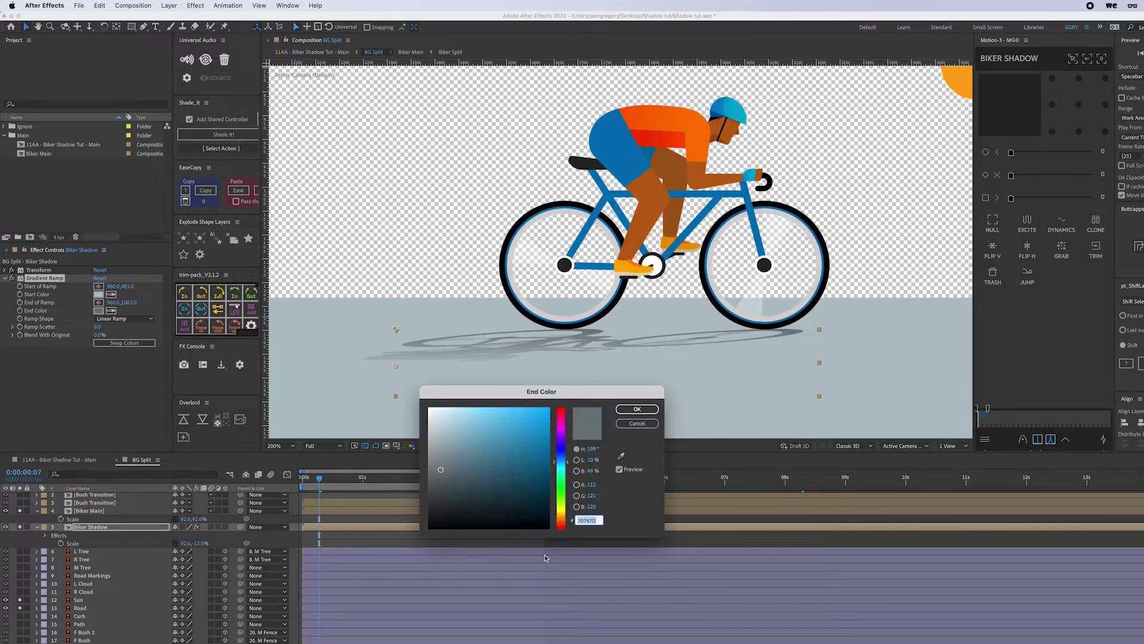
pyautogui.press('Return')
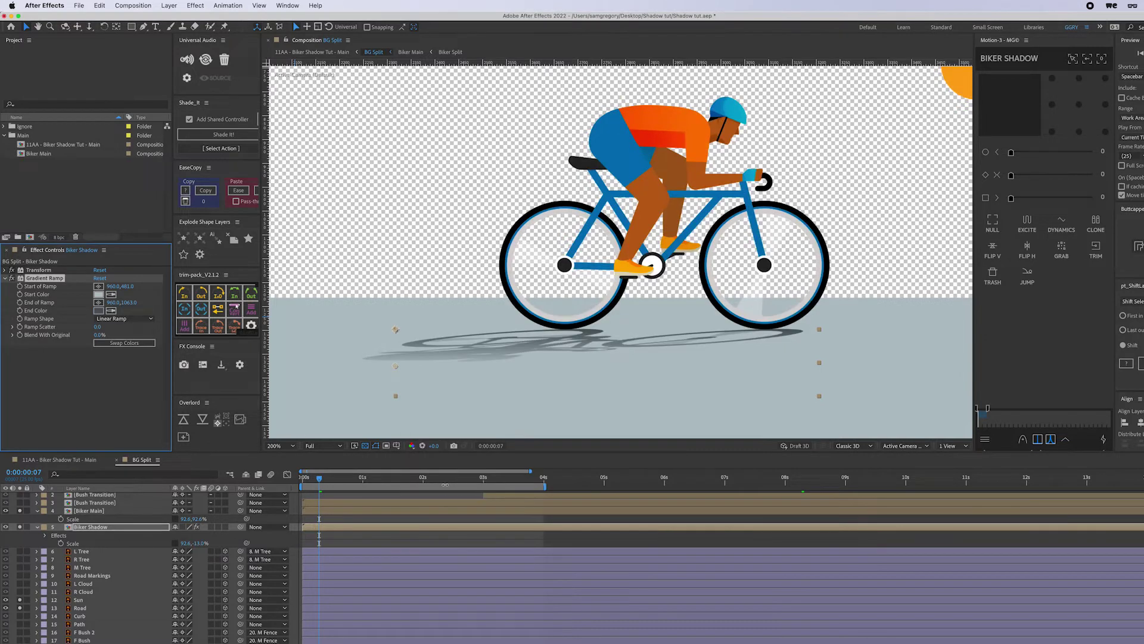
pyautogui.moveTo(126, 286); pyautogui.dragTo(170, 286)
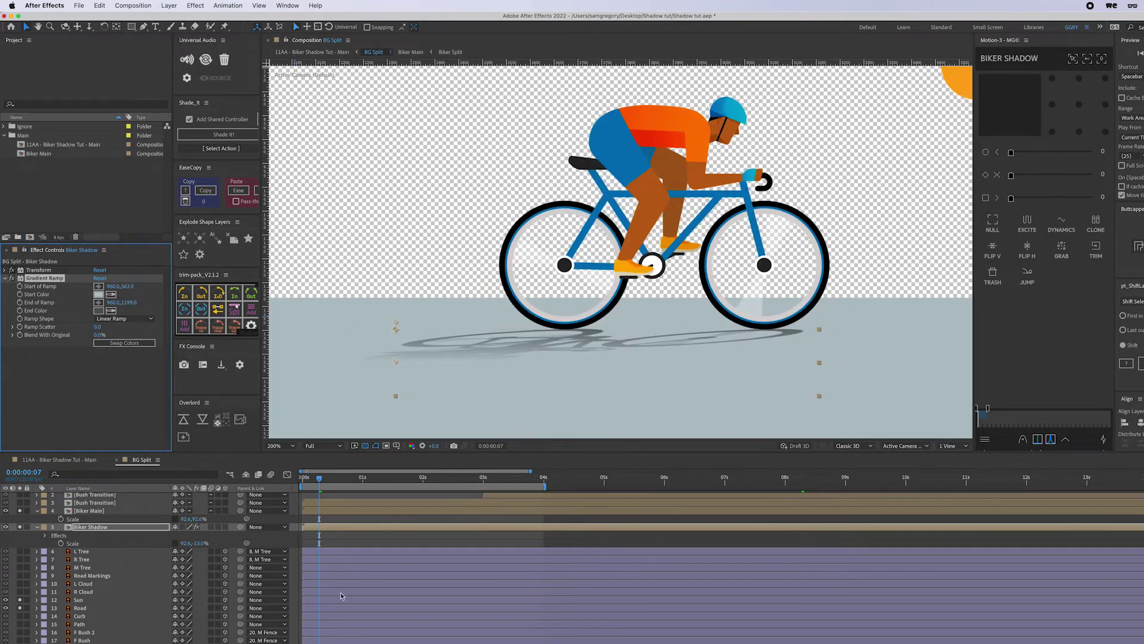
pyautogui.click(347, 538)
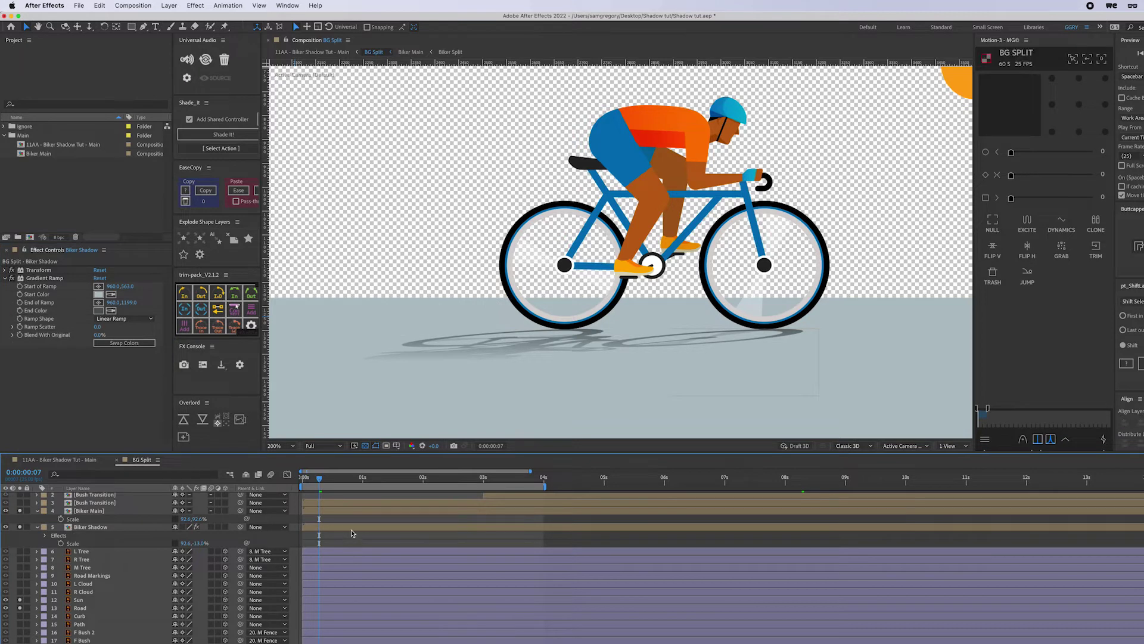
# - Collapse the Gradient Ramp settings and apply a Camera Lens Blur effect to the Biker Shadow layer
pyautogui.click(352, 530)
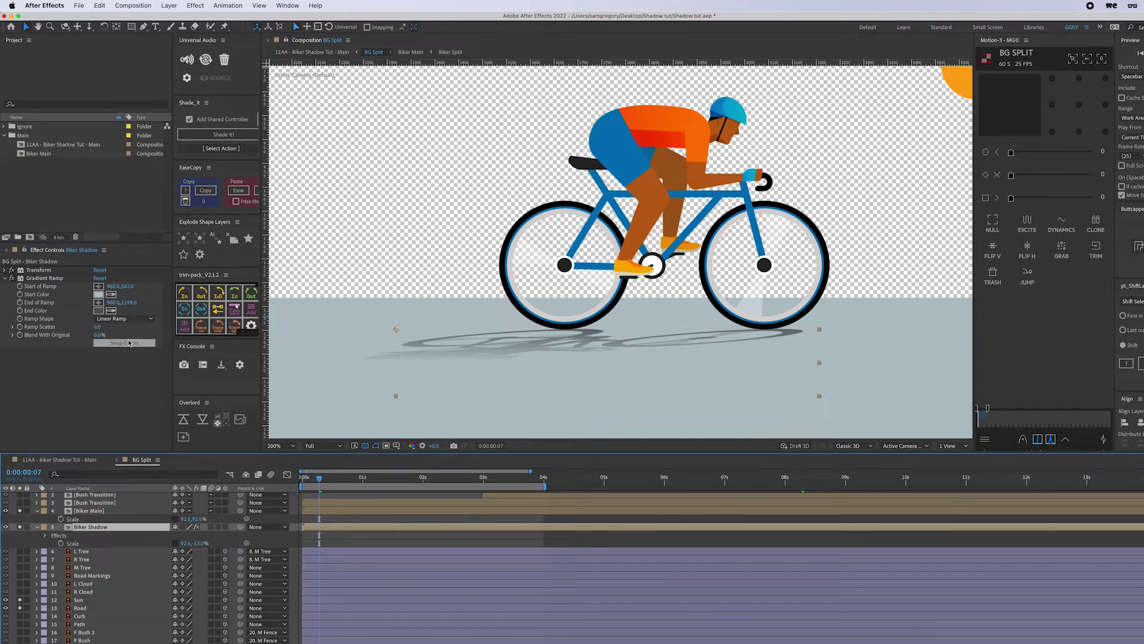
pyautogui.click(6, 278)
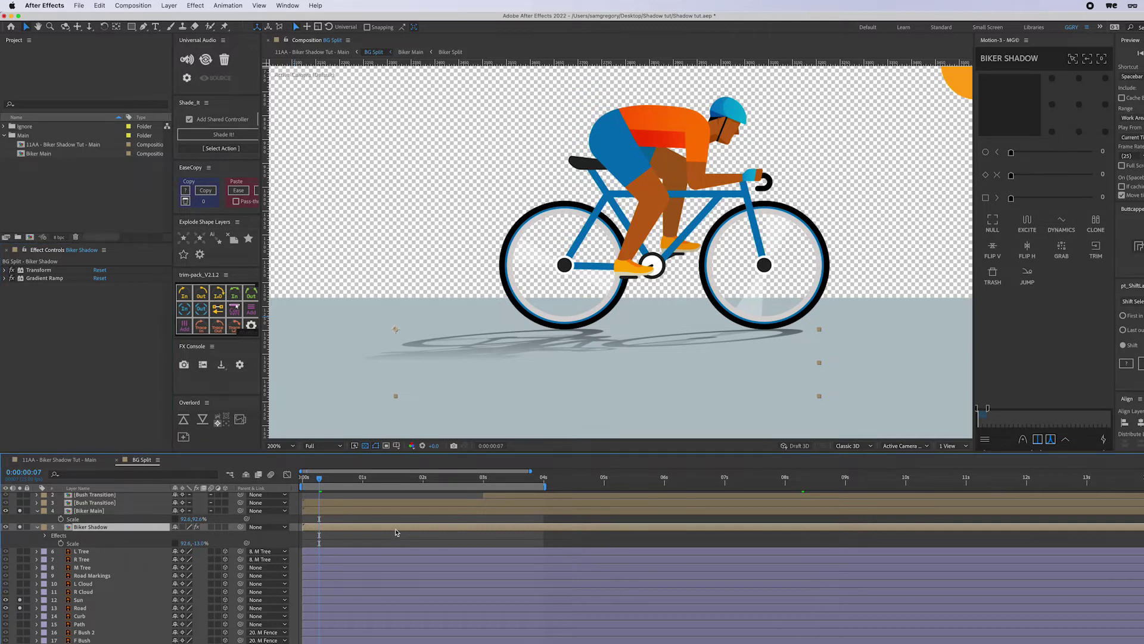
pyautogui.hotkey('ctrl', 'space')
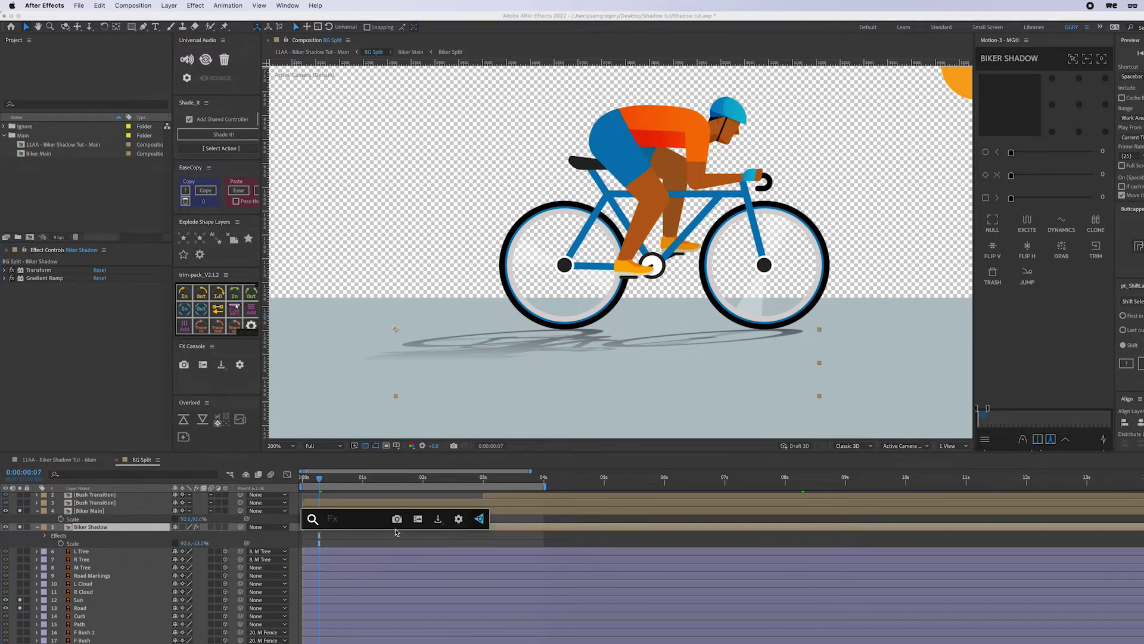
pyautogui.write('camera')
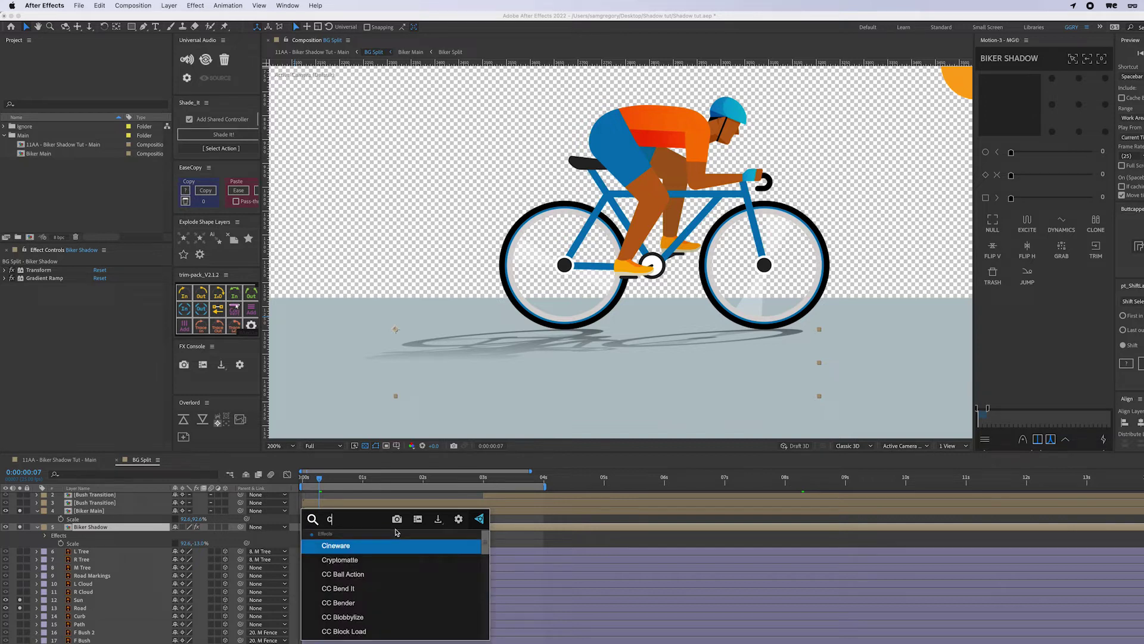
pyautogui.press('Return')
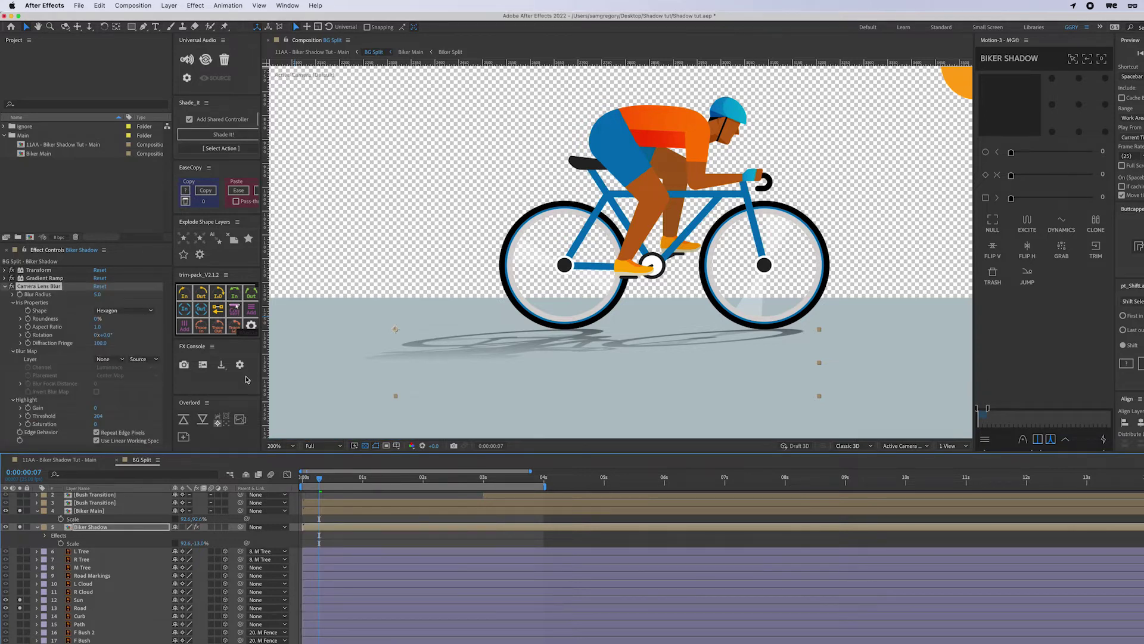
# - Set the Camera Lens Blur's blur radius to 15
pyautogui.click(98, 294)
pyautogui.write('15')
pyautogui.press('Return')
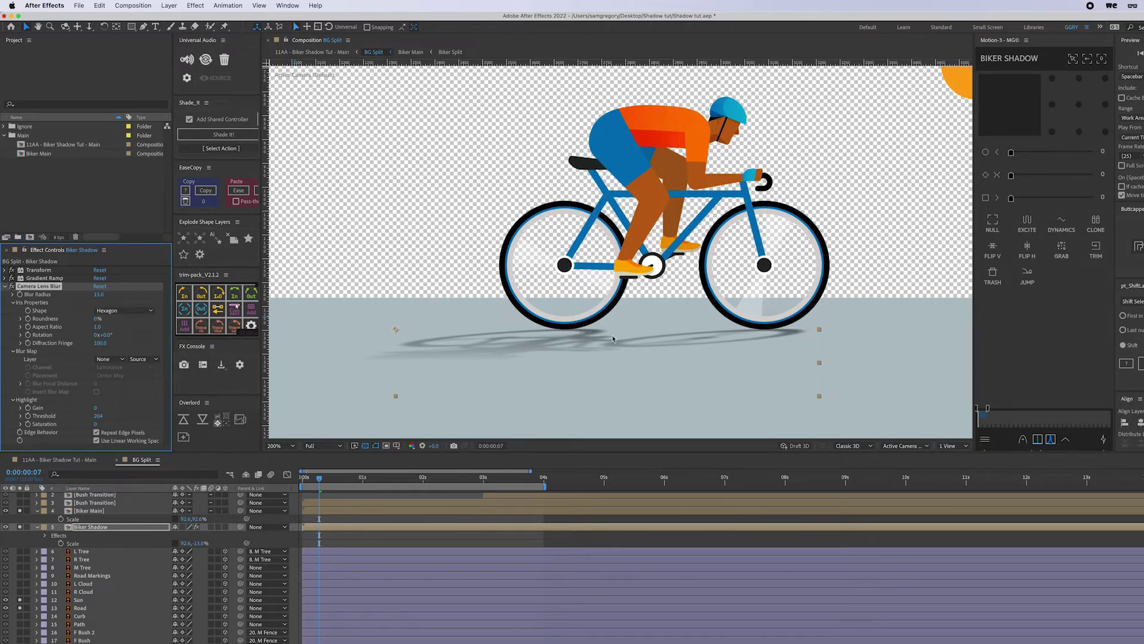
# - Try nudging the Biker Shadow layer vertically beneath the wheels
pyautogui.click(503, 351)
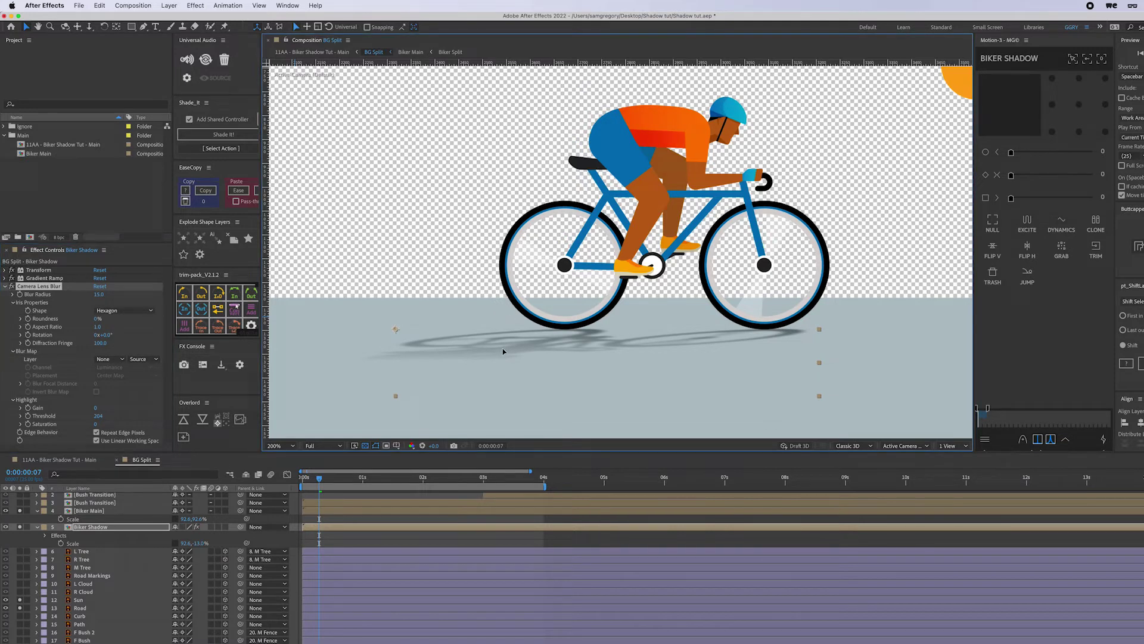
pyautogui.press('Up')
pyautogui.press('Up')
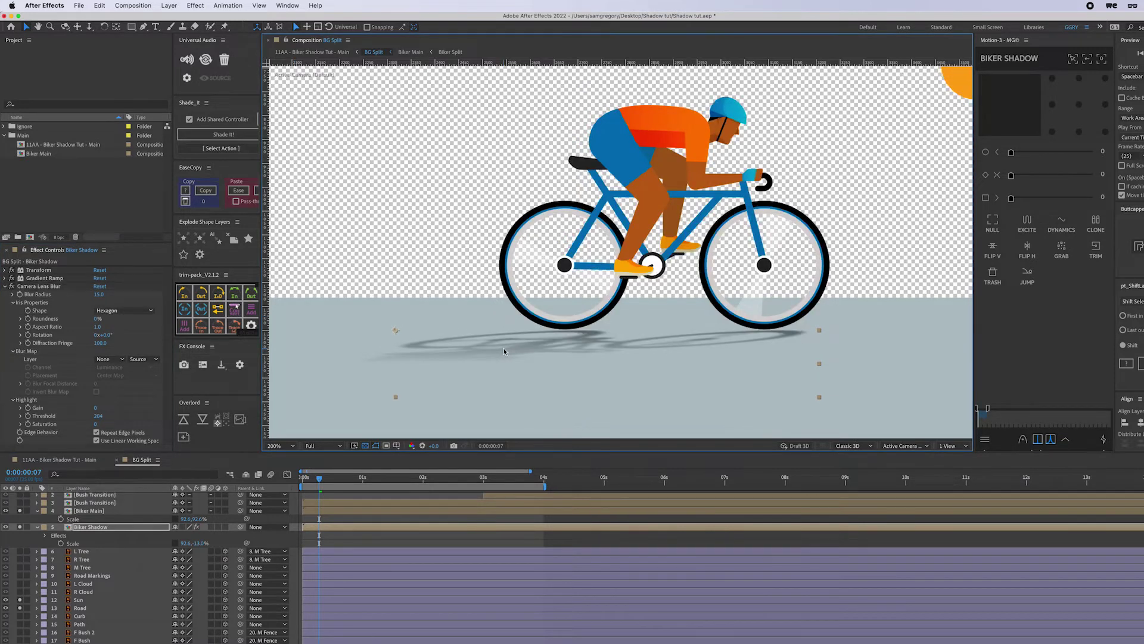
pyautogui.press('Up')
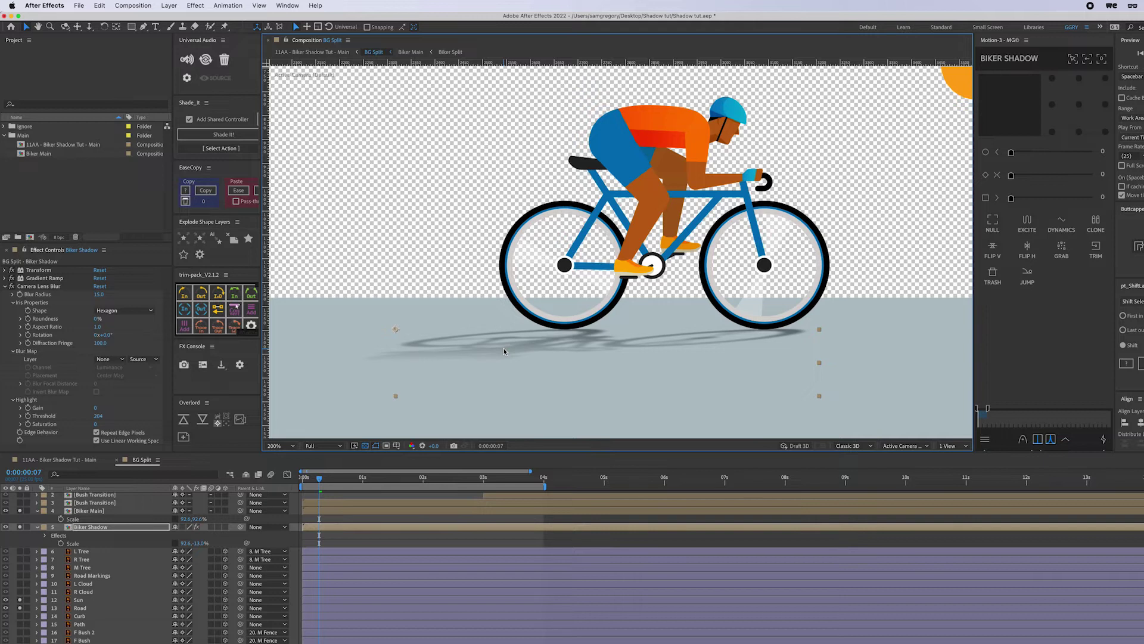
# - Set the Camera Lens Blur's iris rotation to 90° on the Biker Shadow layer
pyautogui.click(106, 335)
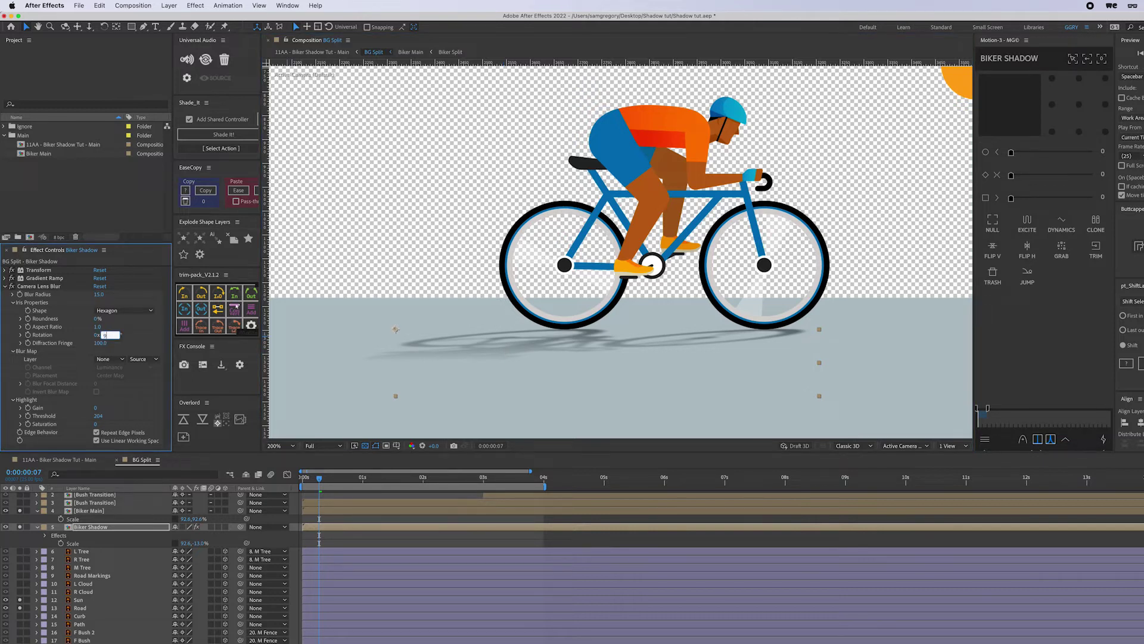
pyautogui.write('90')
pyautogui.press('Return')
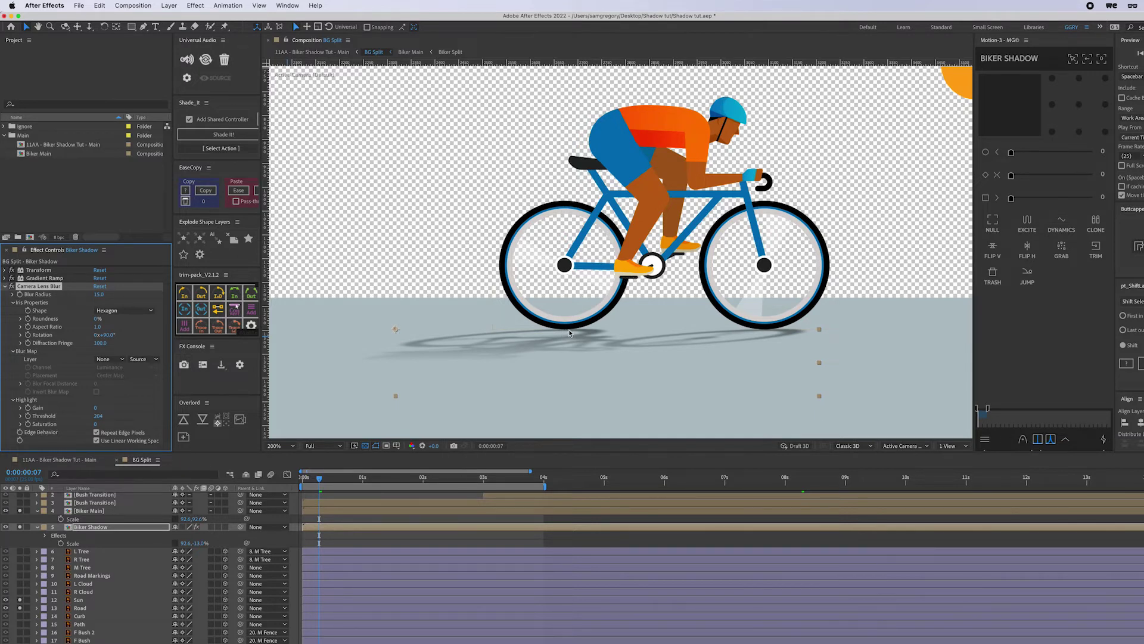
# - Check the blurred shadow in the main composition and return to the BG Split composition
pyautogui.click(531, 537)
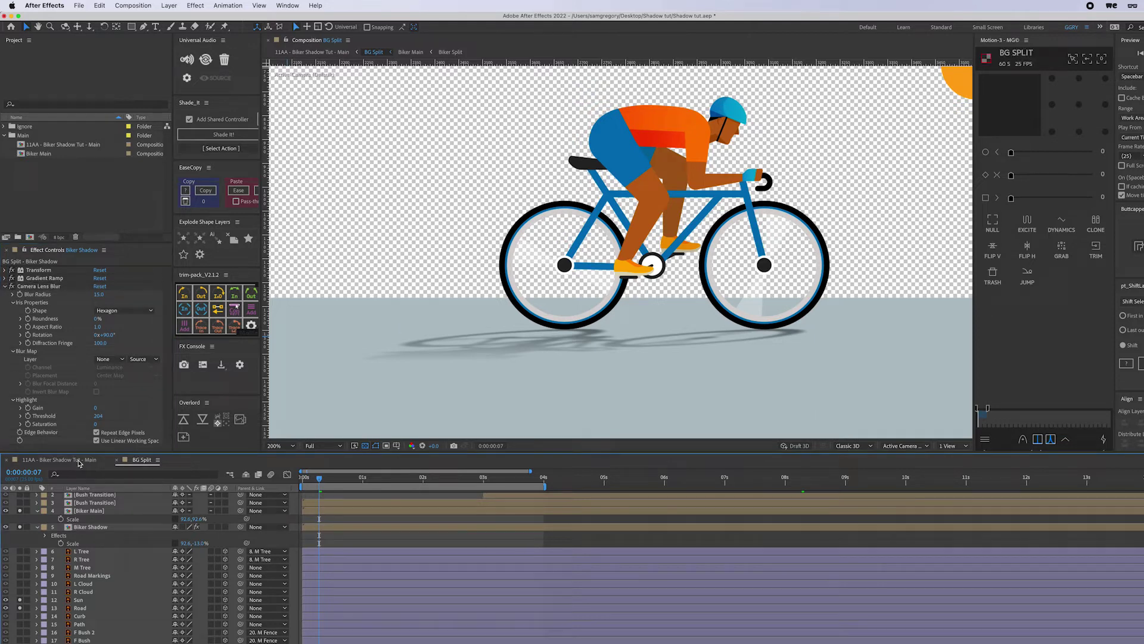
pyautogui.click(79, 462)
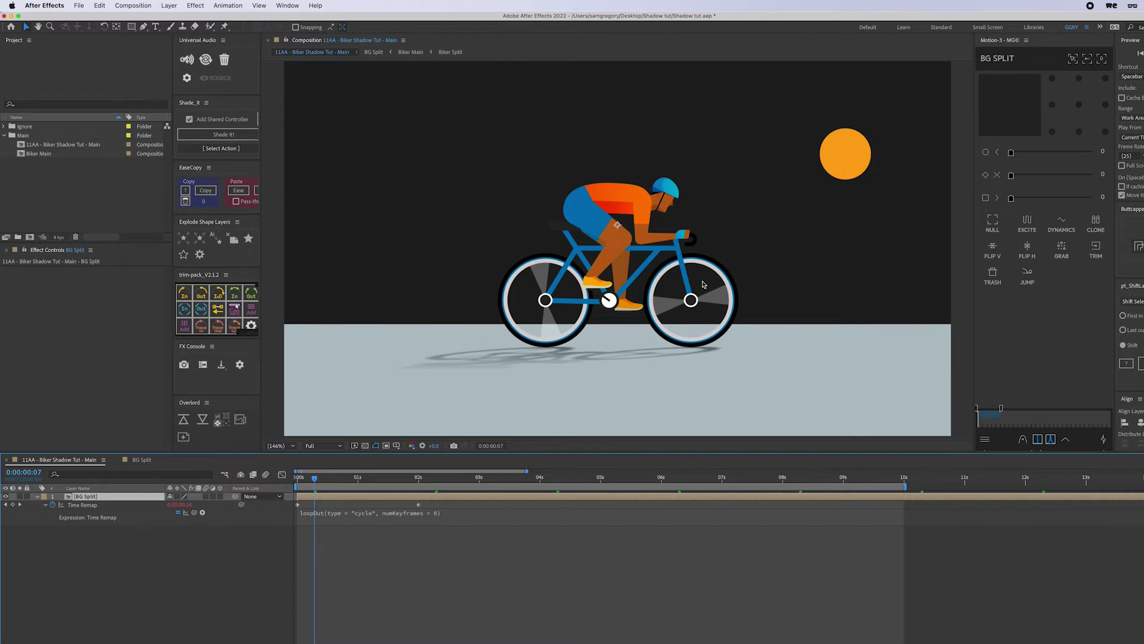
pyautogui.click(134, 462)
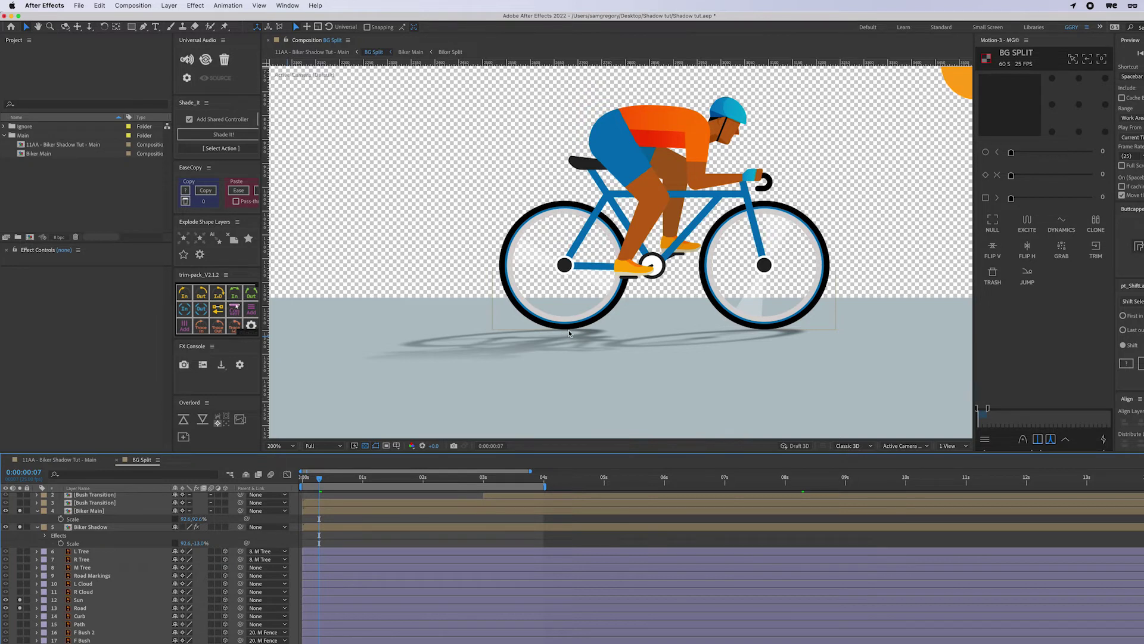
# - Collapse the expanded layer properties and duplicate the Biker Shadow layer
pyautogui.press('u')
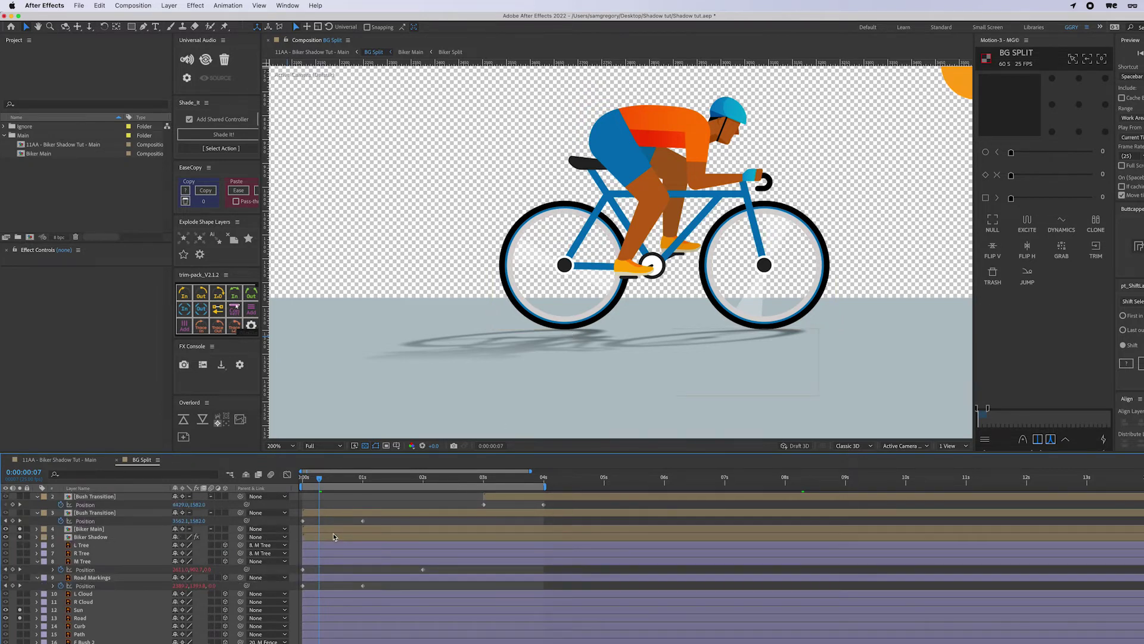
pyautogui.press('u')
pyautogui.moveTo(633, 361); pyautogui.dragTo(686, 225)
pyautogui.press('.')
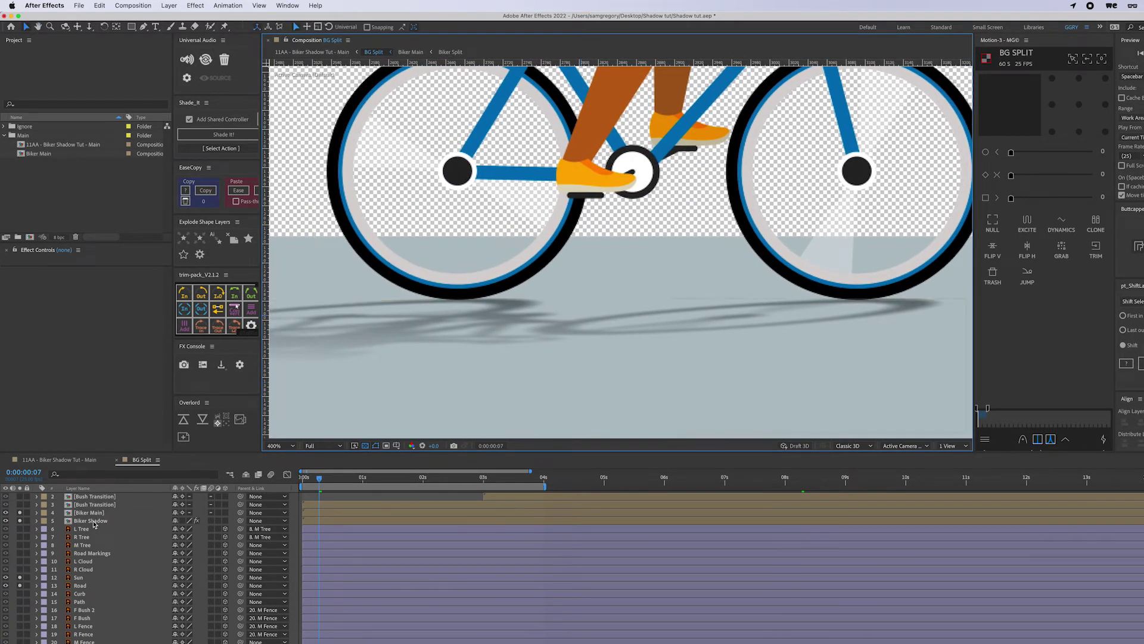
pyautogui.click(113, 519)
pyautogui.press('super+d')
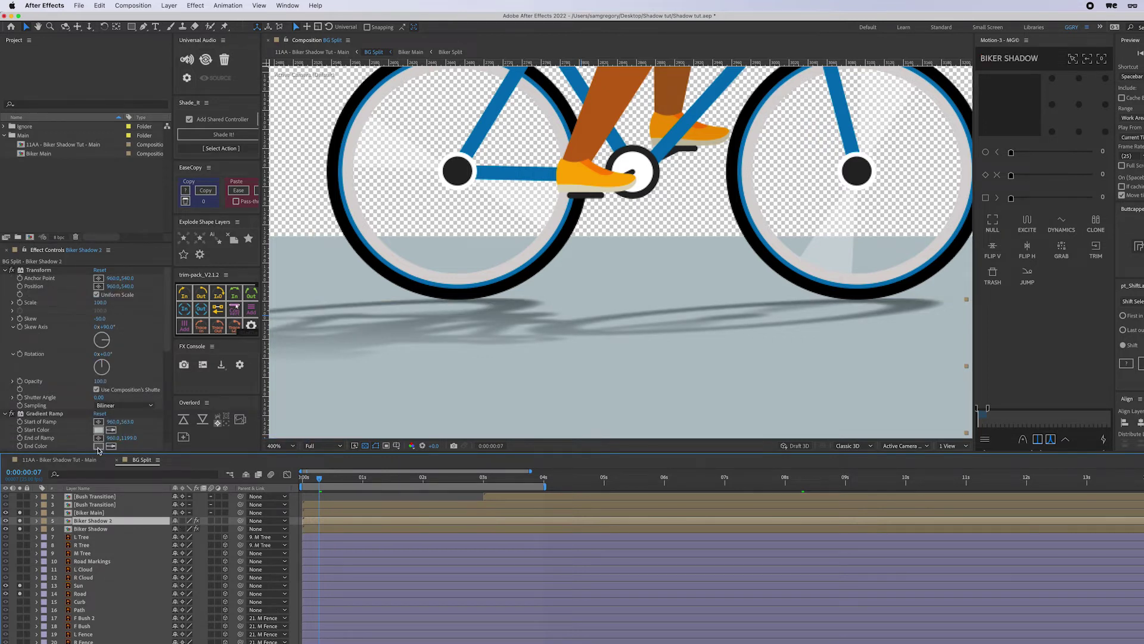
# - Try a darker Gradient Ramp end color, 333A3E, on the duplicated shadow layer
pyautogui.click(99, 445)
pyautogui.click(449, 498)
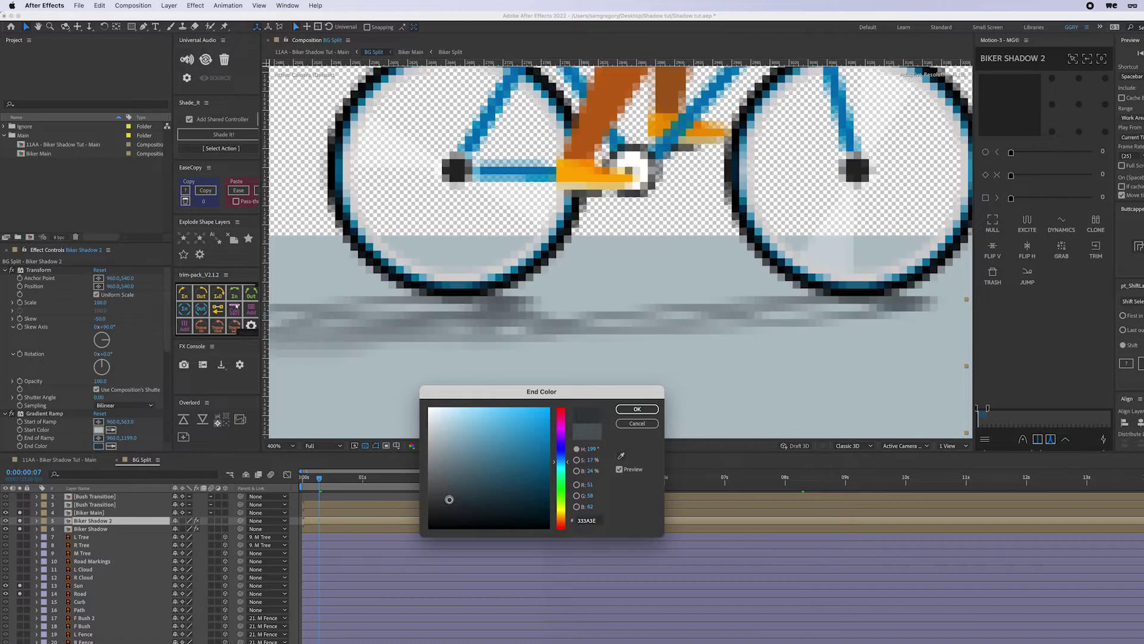
pyautogui.press('Return')
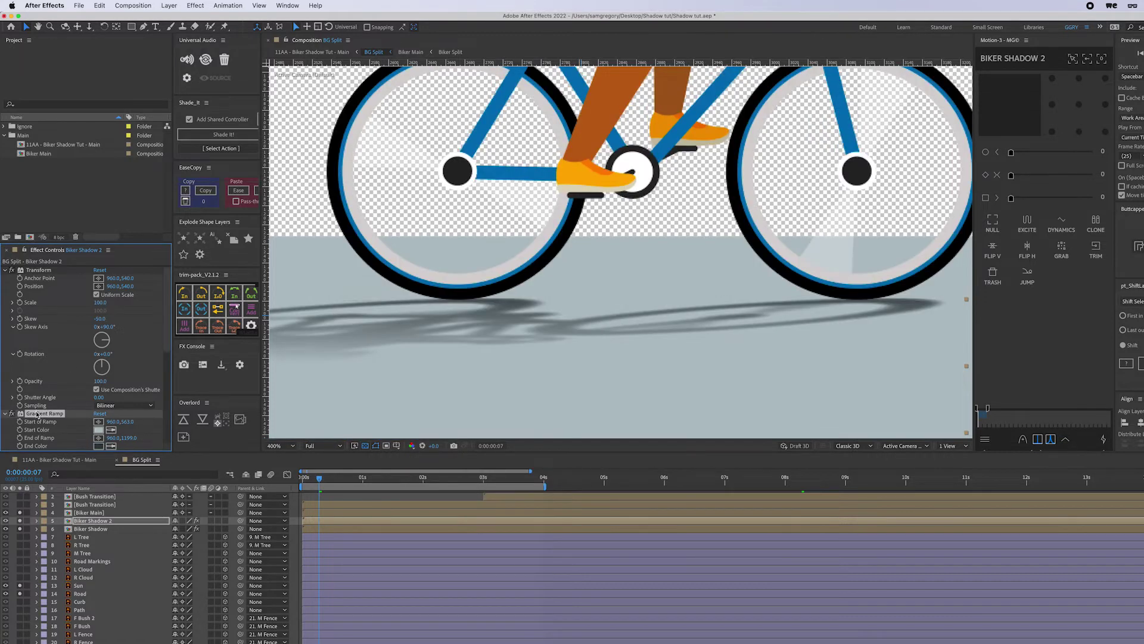
# - Remove the Gradient Ramp from the duplicated shadow layer and rename the layer Biker Shadow Details
pyautogui.press('Delete')
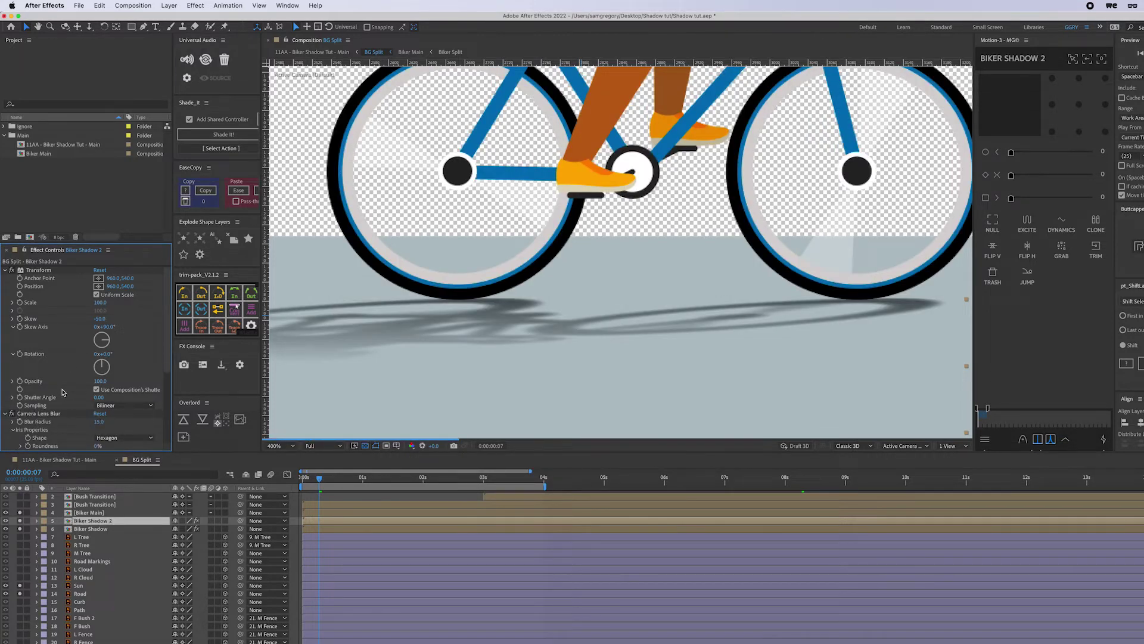
pyautogui.click(4, 269)
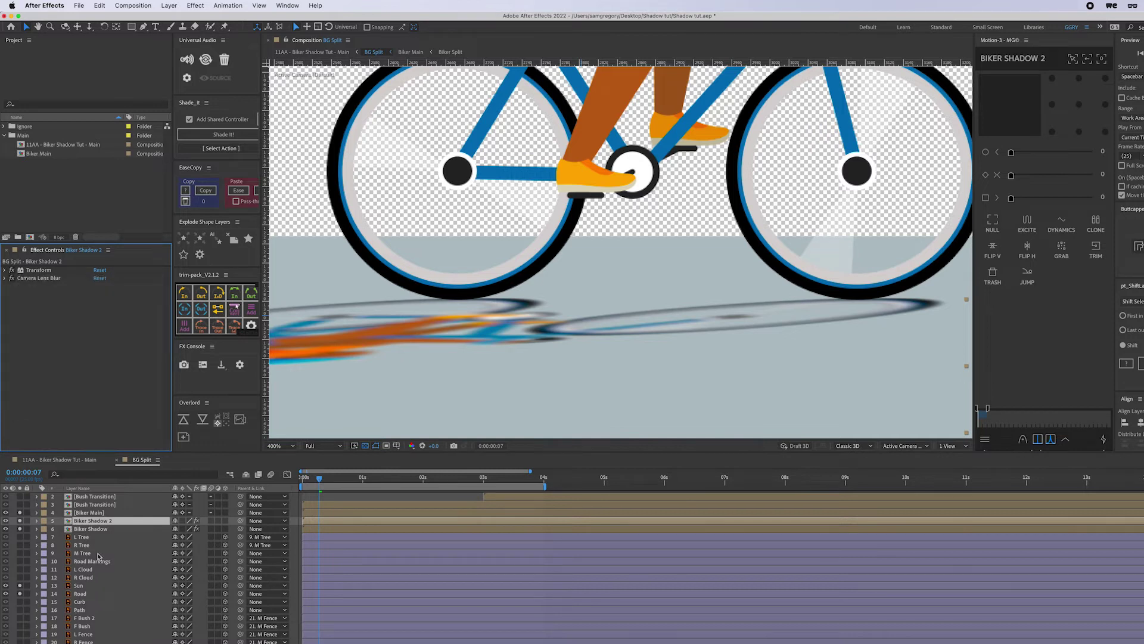
pyautogui.moveTo(99, 520); pyautogui.dragTo(102, 528)
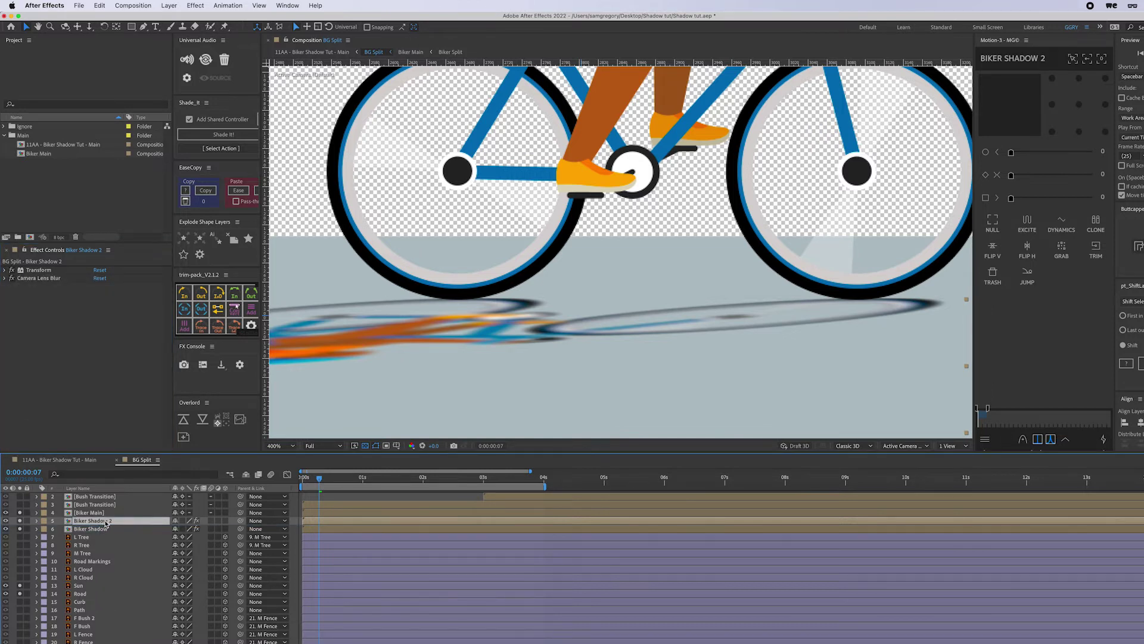
pyautogui.press('Return')
pyautogui.press('Right')
pyautogui.press('BackSpace')
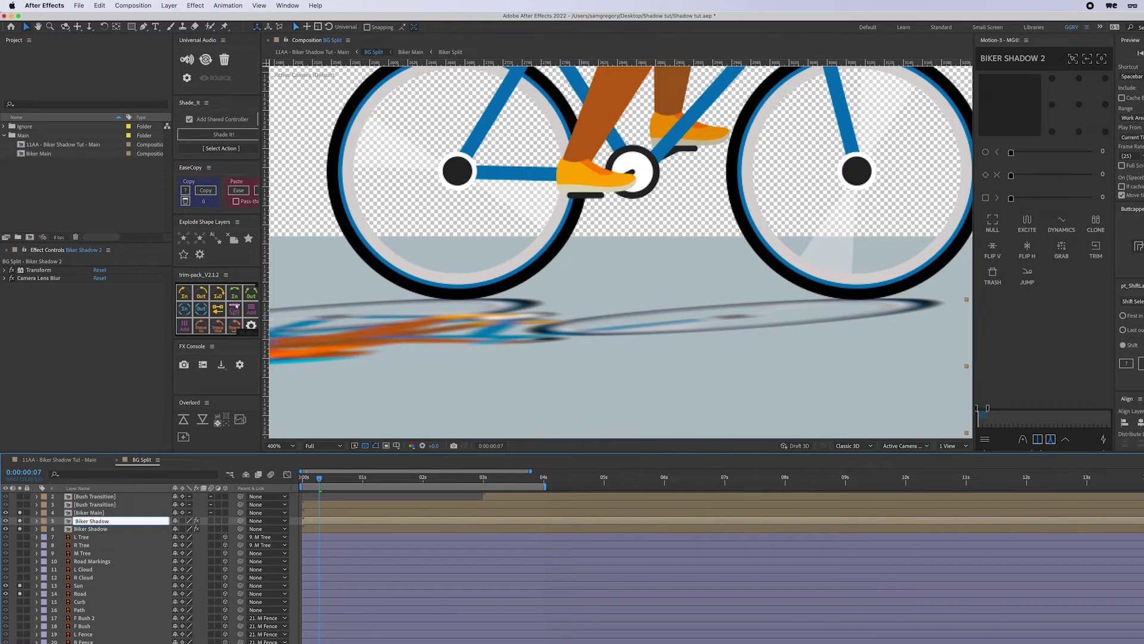
pyautogui.press('Return')
# - Apply a Fill effect to the Biker Shadow Details layer and set its color to near-black
pyautogui.hotkey('ctrl', 'space')
pyautogui.write('fill')
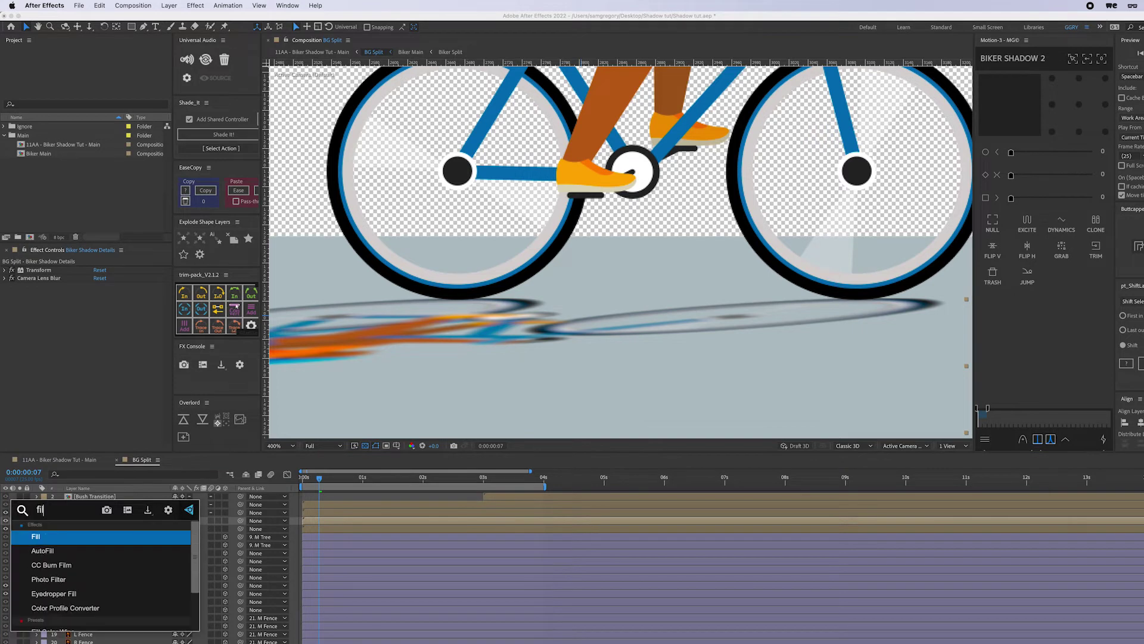
pyautogui.press('Return')
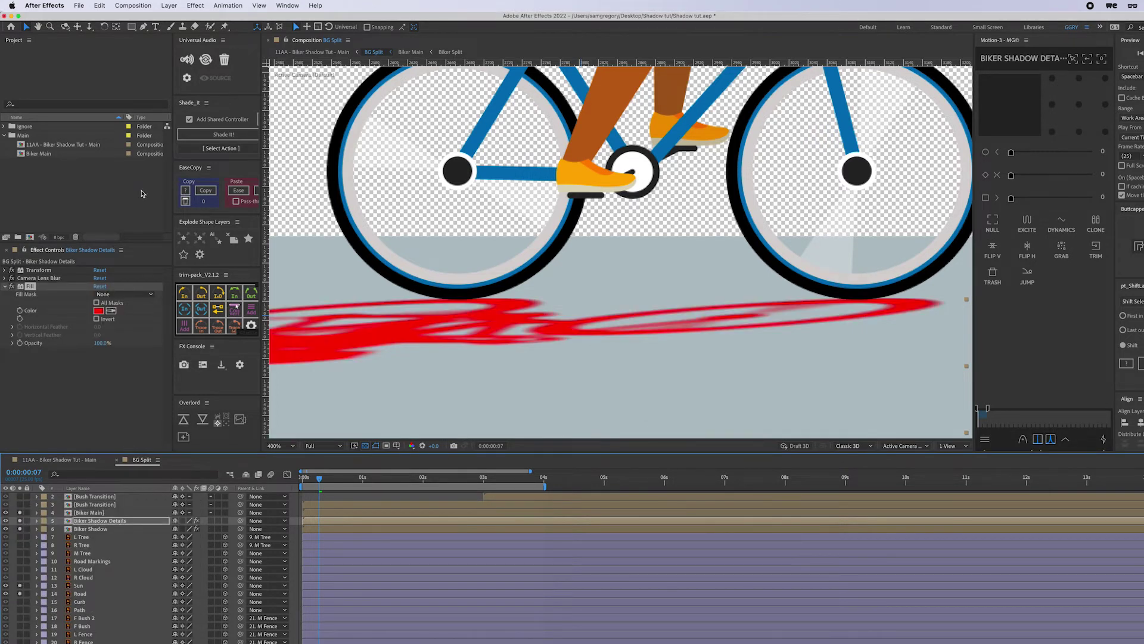
pyautogui.click(102, 312)
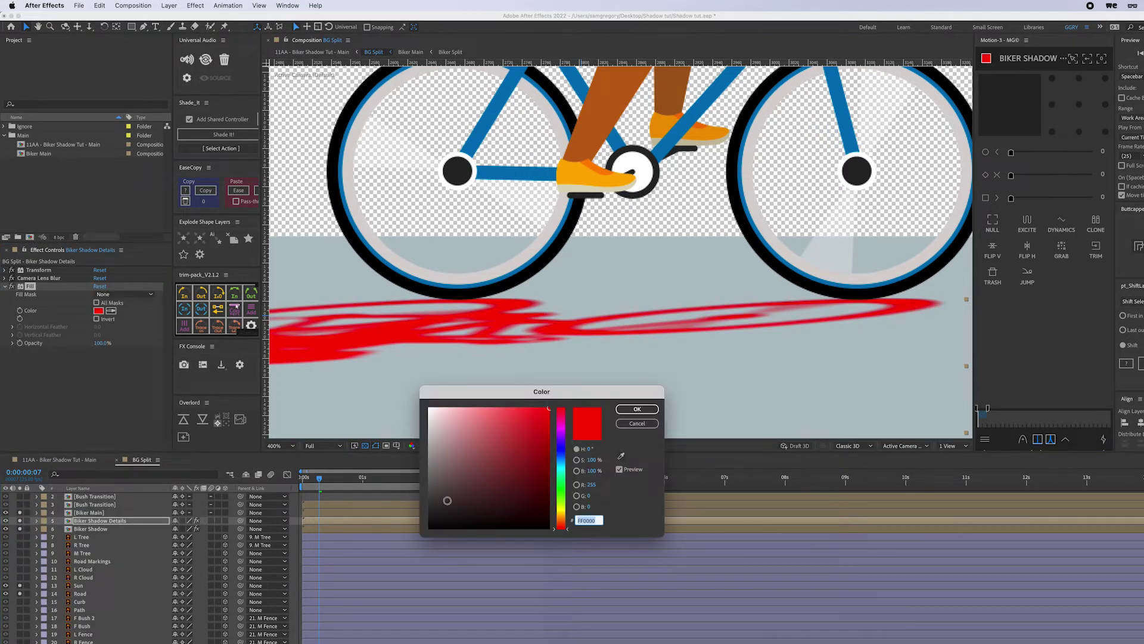
pyautogui.click(426, 518)
pyautogui.press('Return')
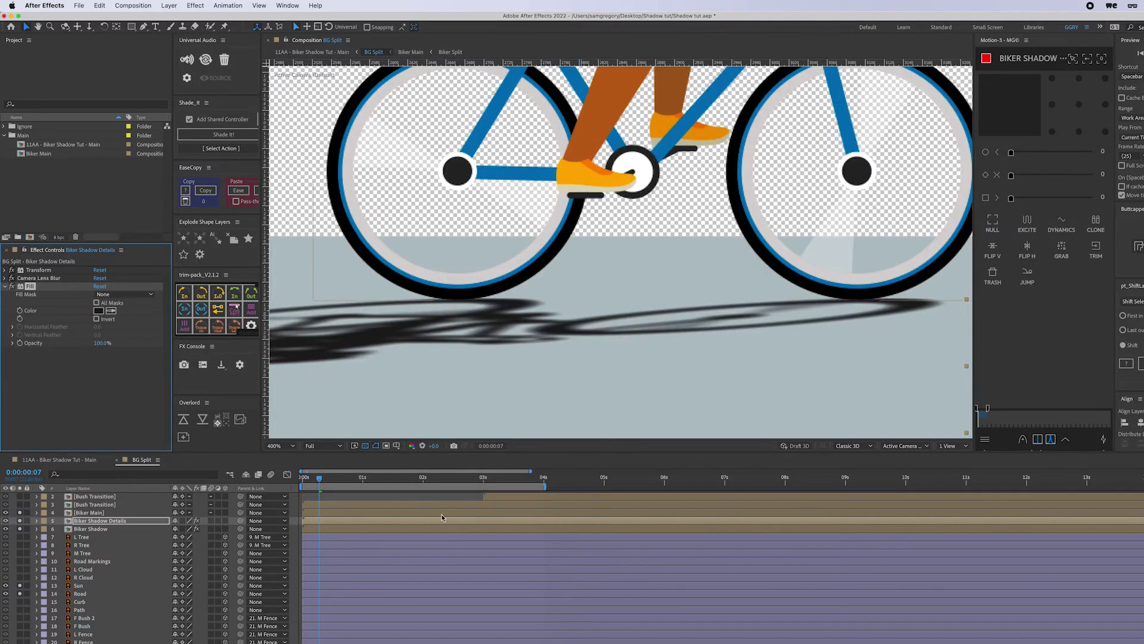
# - Set the Camera Lens Blur radius of the Biker Shadow Details layer to 3
pyautogui.click(5, 278)
pyautogui.click(99, 287)
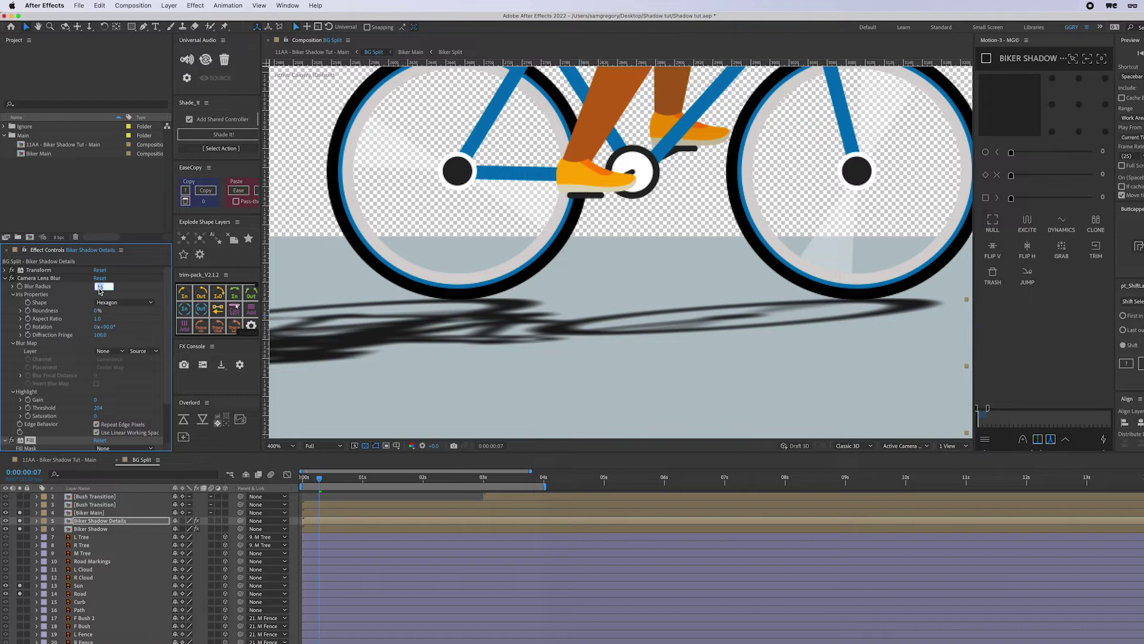
pyautogui.write('3')
pyautogui.press('Return')
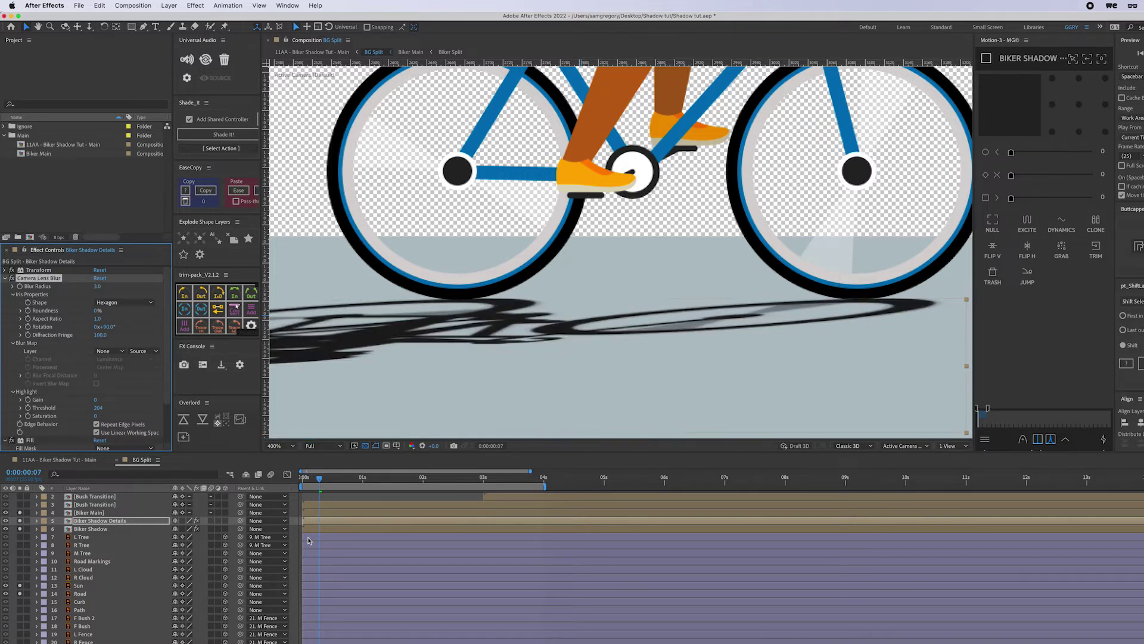
# - Add a full-size rectangular mask to the Biker Shadow Details layer and make its outline ready for resizing
pyautogui.moveTo(748, 335); pyautogui.dragTo(752, 357)
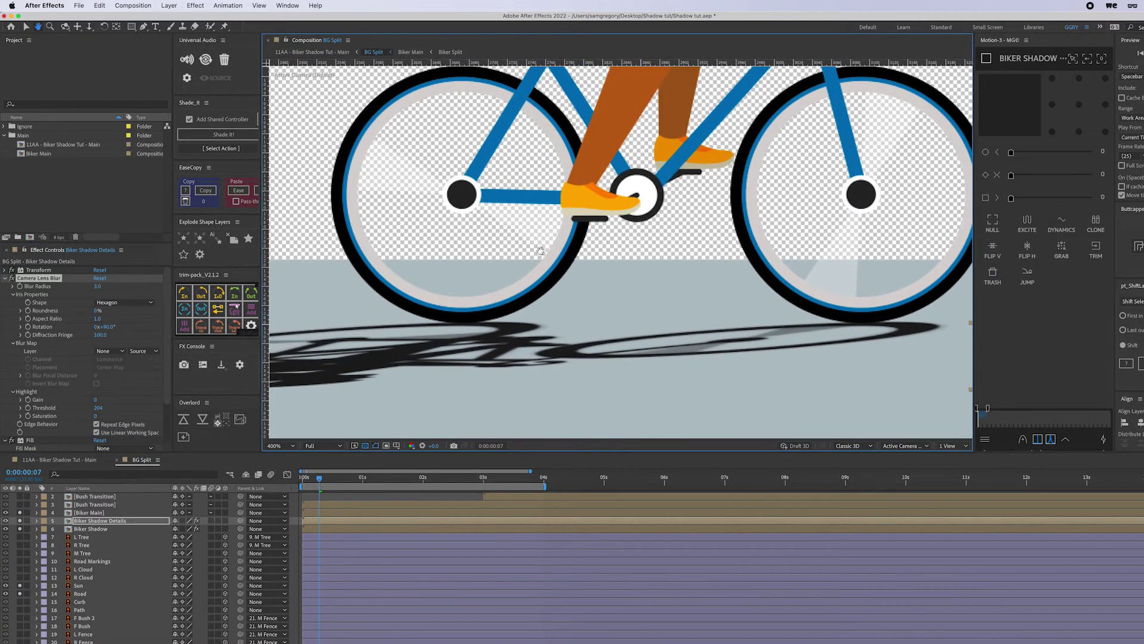
pyautogui.doubleClick(131, 26)
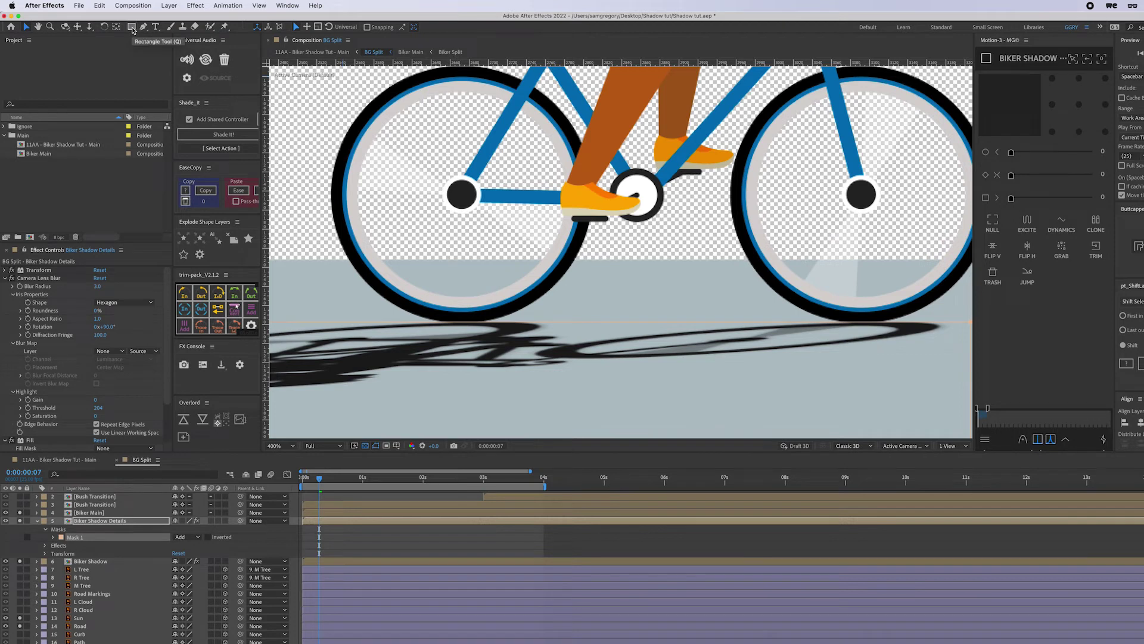
pyautogui.scroll(-5, 520, 284)
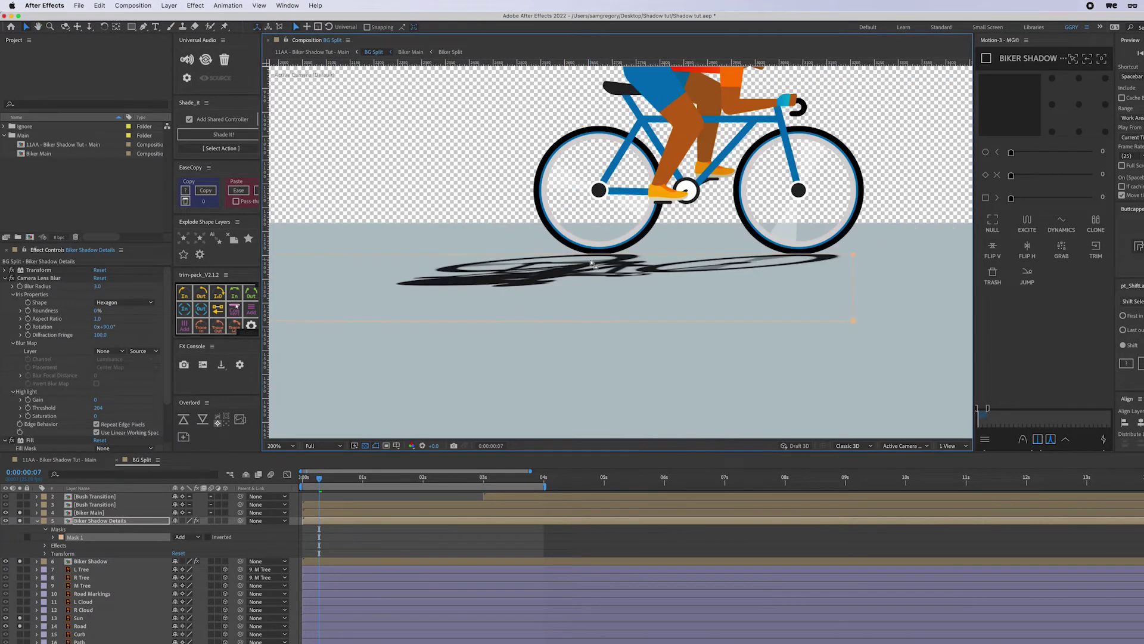
pyautogui.moveTo(520, 284); pyautogui.dragTo(451, 308)
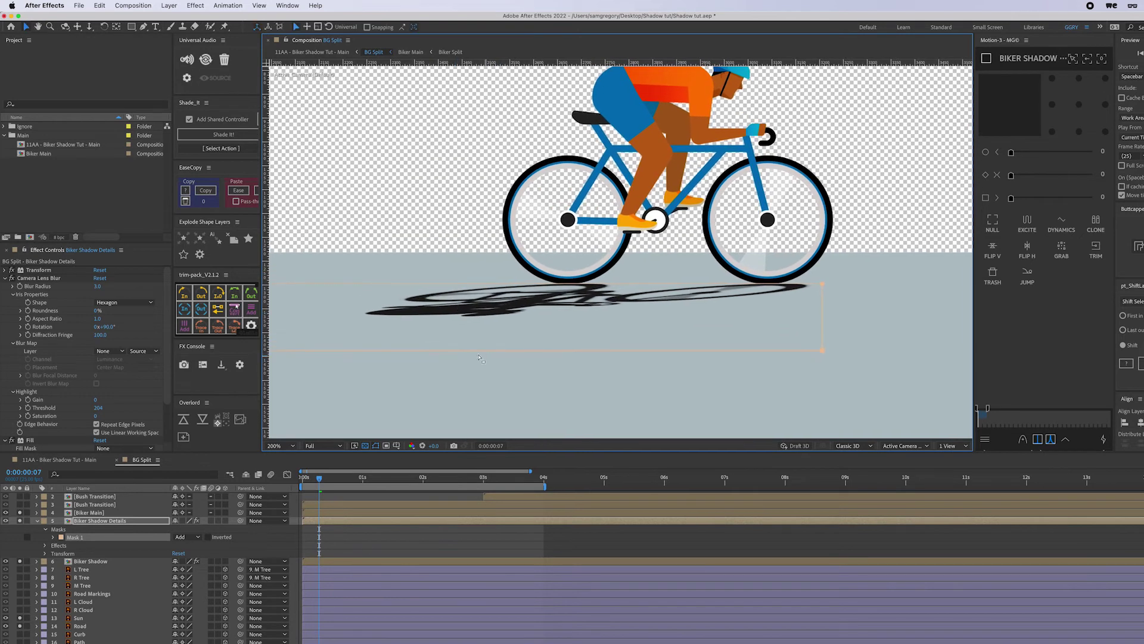
pyautogui.click(444, 351)
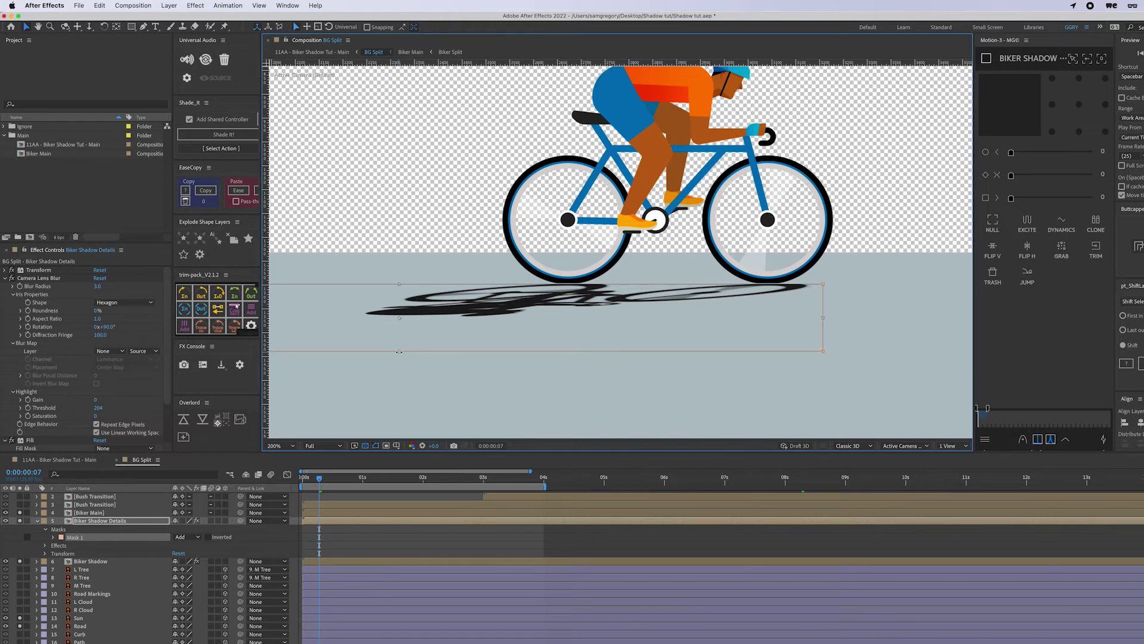
# - Shrink the mask's height to a thin horizontal strip around where the tyres touch the road
pyautogui.moveTo(399, 348); pyautogui.dragTo(679, 297)
pyautogui.press('.')
pyautogui.moveTo(468, 335); pyautogui.dragTo(683, 325)
pyautogui.moveTo(436, 322); pyautogui.dragTo(436, 317)
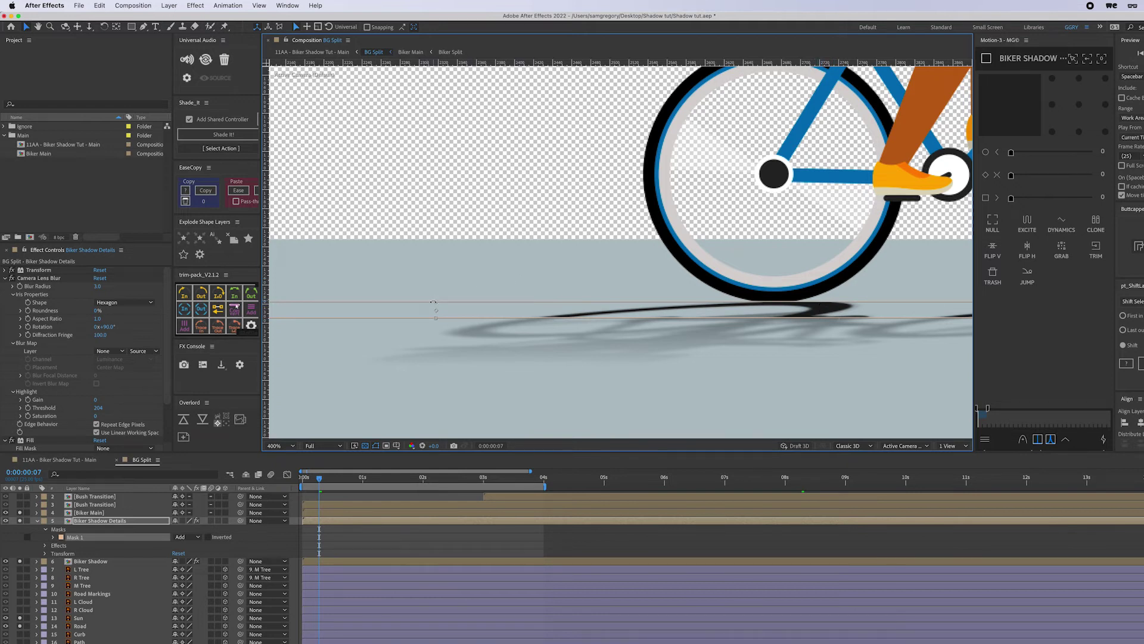
pyautogui.moveTo(435, 301); pyautogui.dragTo(435, 282)
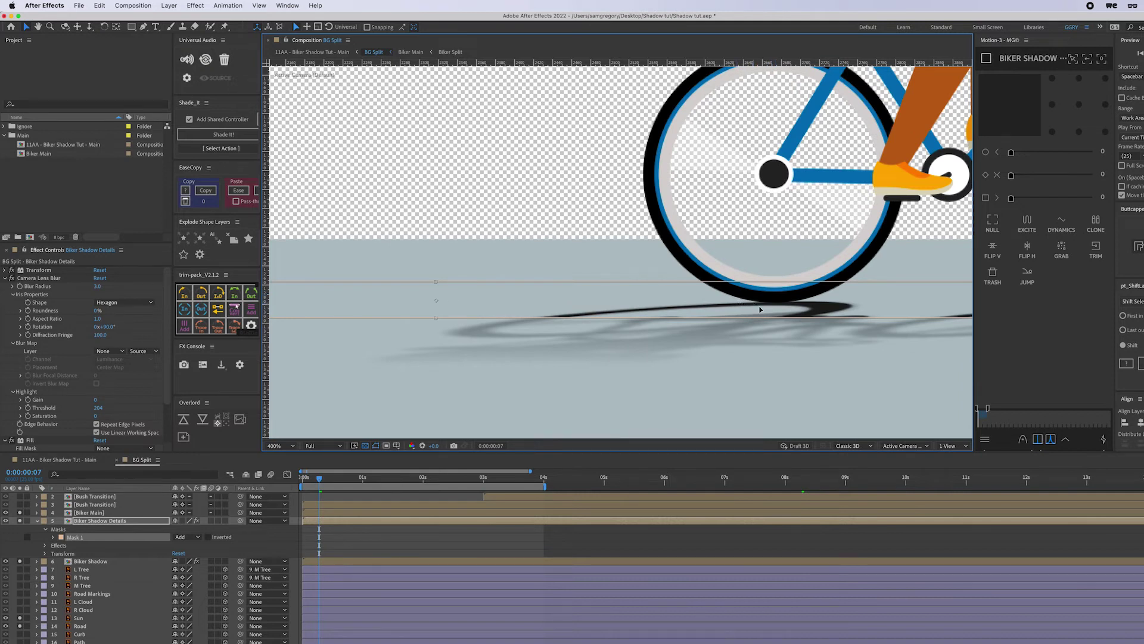
# - Reveal the Mask Feather of the Biker Shadow Details layer and try a value of 200 pixels
pyautogui.click(353, 538)
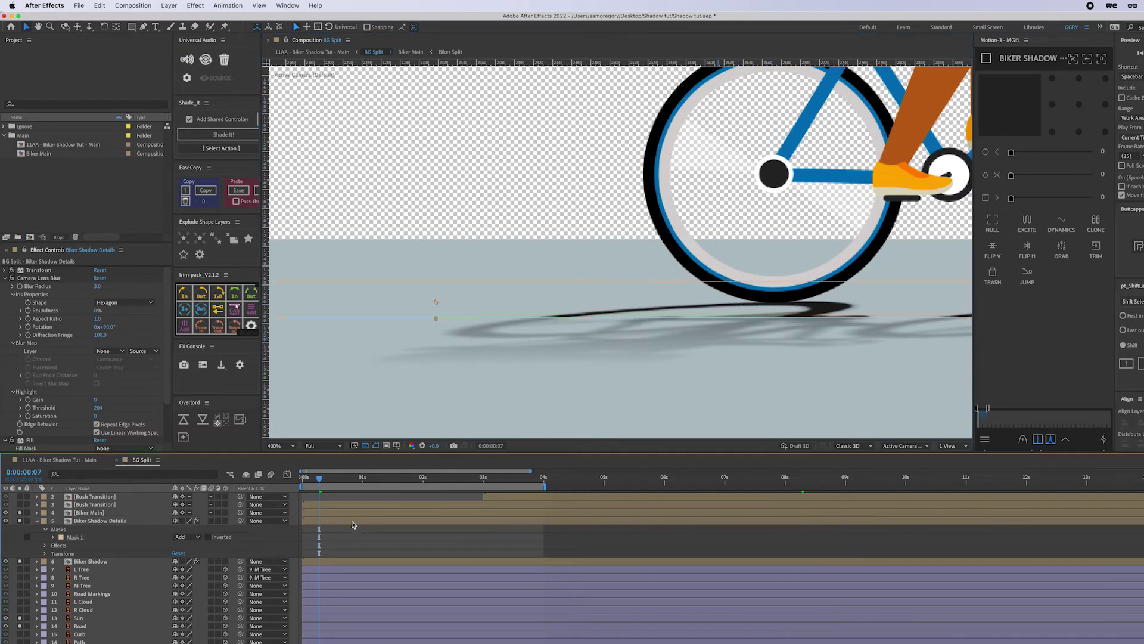
pyautogui.click(352, 522)
pyautogui.press('f')
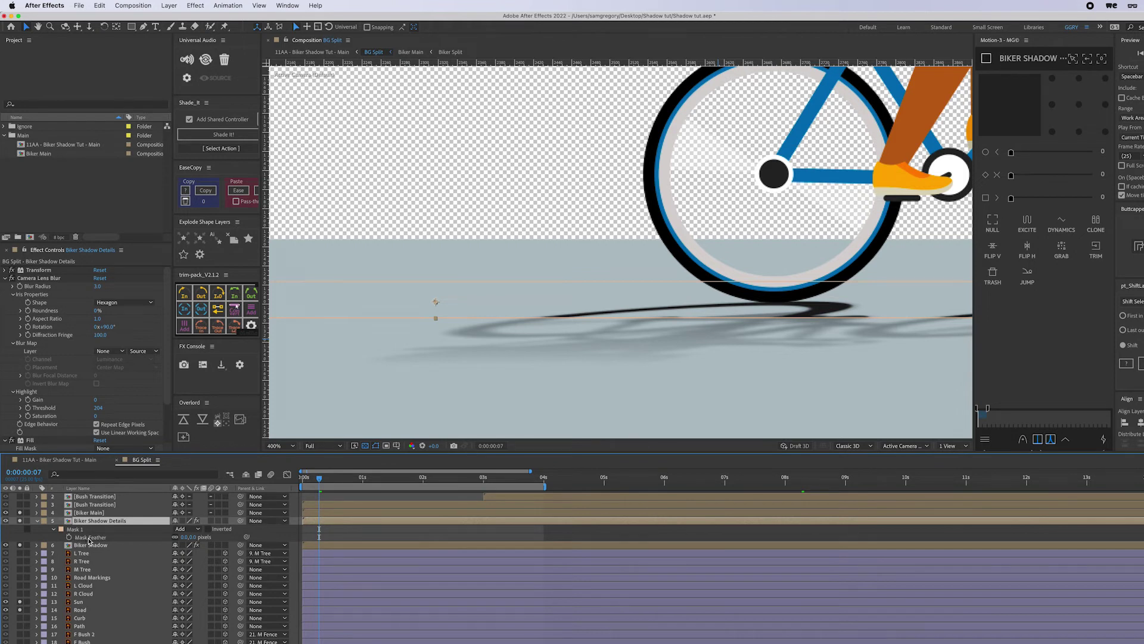
pyautogui.click(194, 538)
pyautogui.write('200')
pyautogui.press('Return')
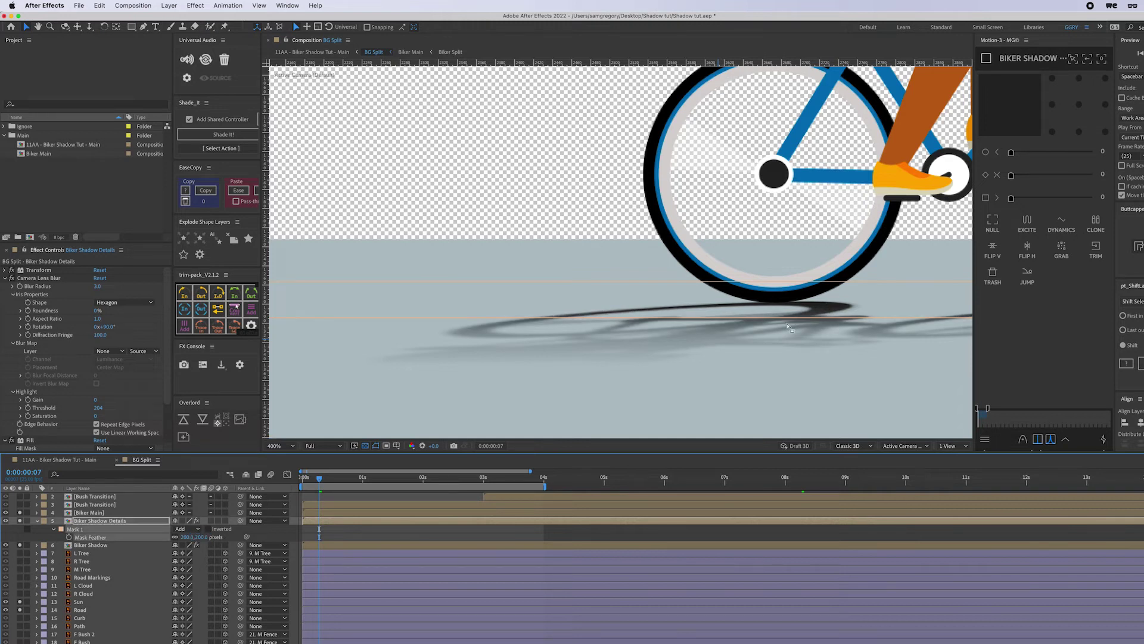
# - Try a Mask Feather of 100 pixels and check the shadow fade beneath the rear wheel
pyautogui.click(201, 539)
pyautogui.write('100')
pyautogui.press('Return')
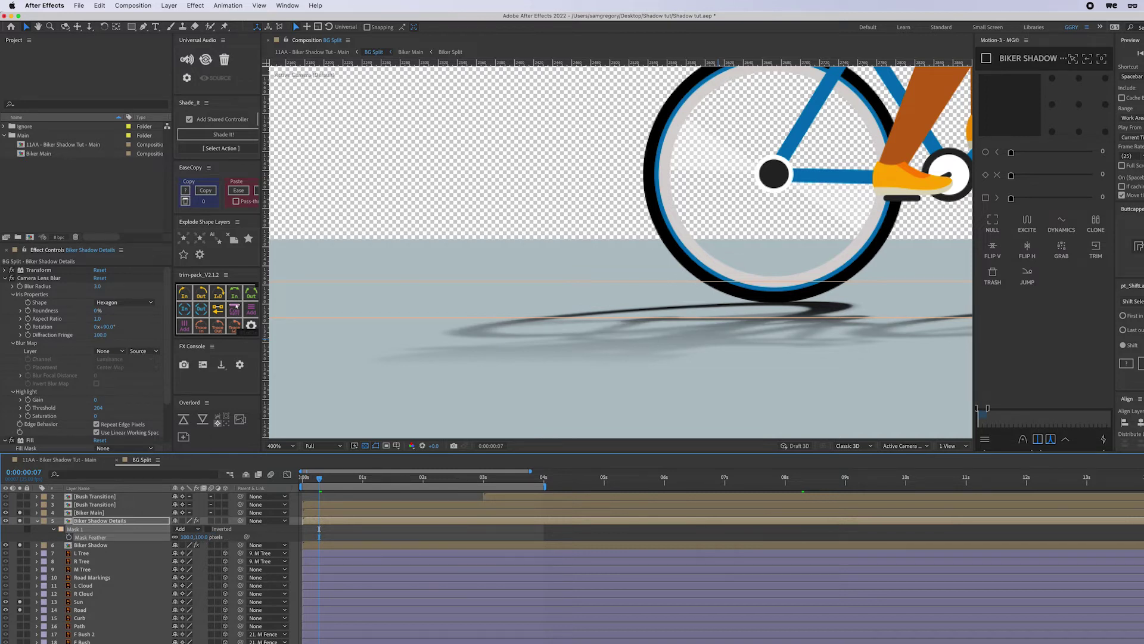
pyautogui.click(552, 532)
pyautogui.moveTo(840, 315); pyautogui.dragTo(704, 344)
pyautogui.press('v')
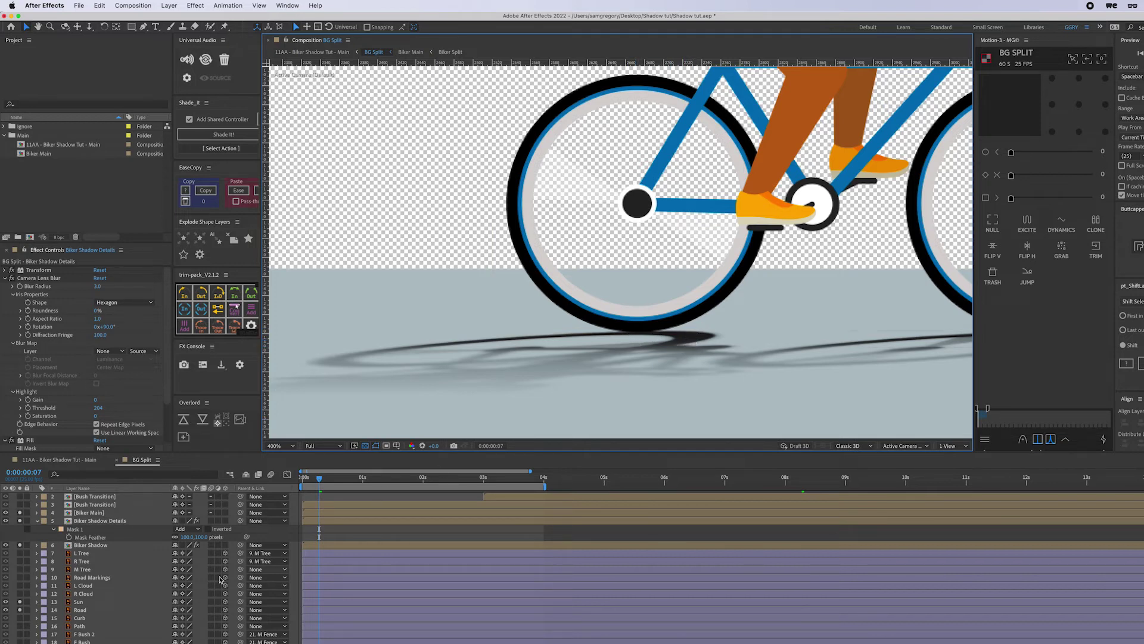
# - Set the Mask Feather of the Biker Shadow Details layer to 50 pixels
pyautogui.click(200, 537)
pyautogui.write('50')
pyautogui.press('Return')
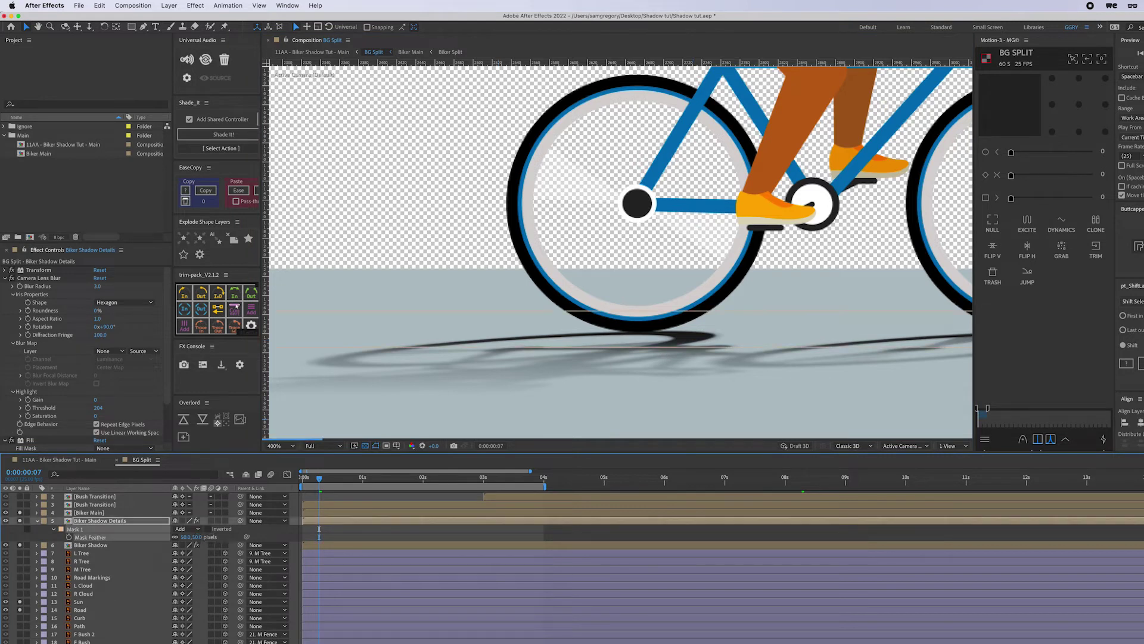
pyautogui.click(424, 532)
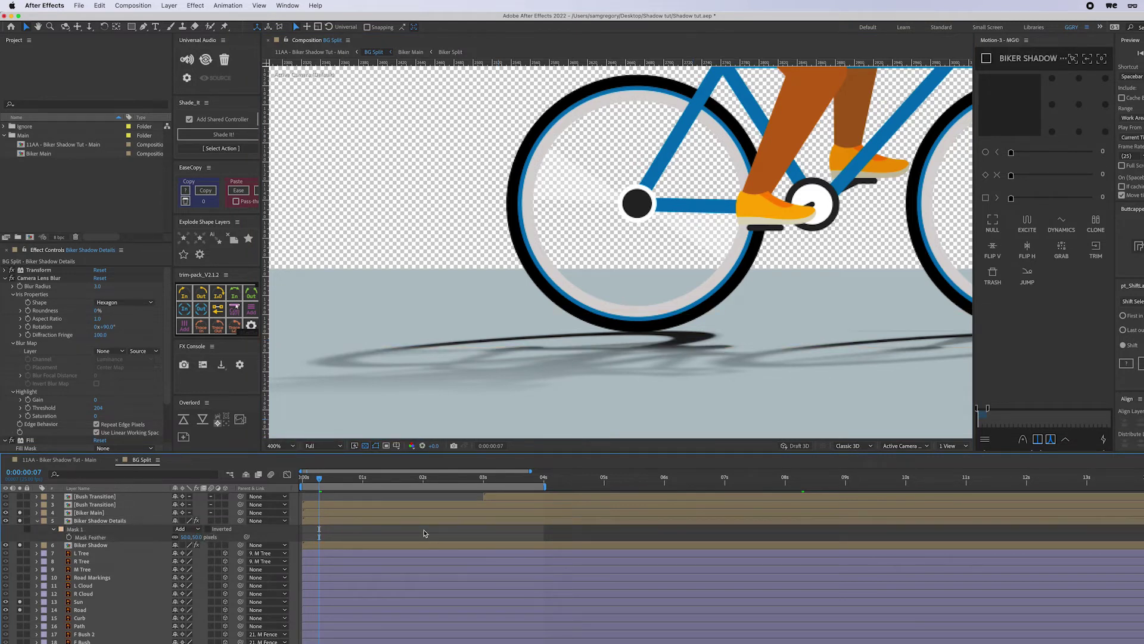
# - Set the opacity of the Biker Shadow Details layer to 50%
pyautogui.click(392, 521)
pyautogui.press('t')
pyautogui.click(178, 529)
pyautogui.write('50')
pyautogui.press('Return')
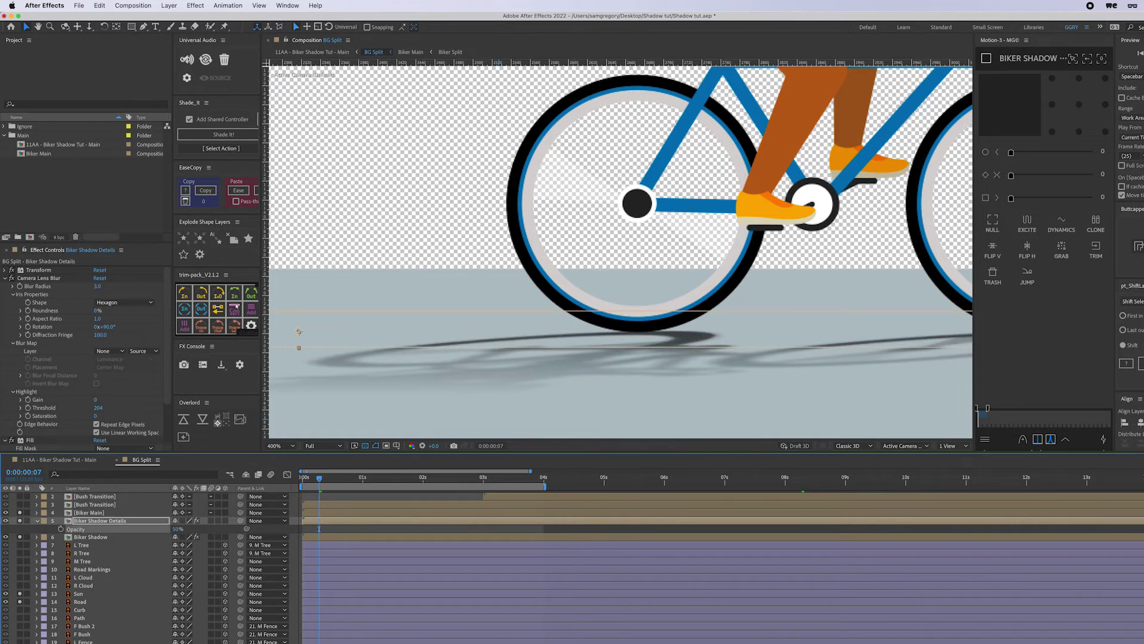
pyautogui.click(435, 527)
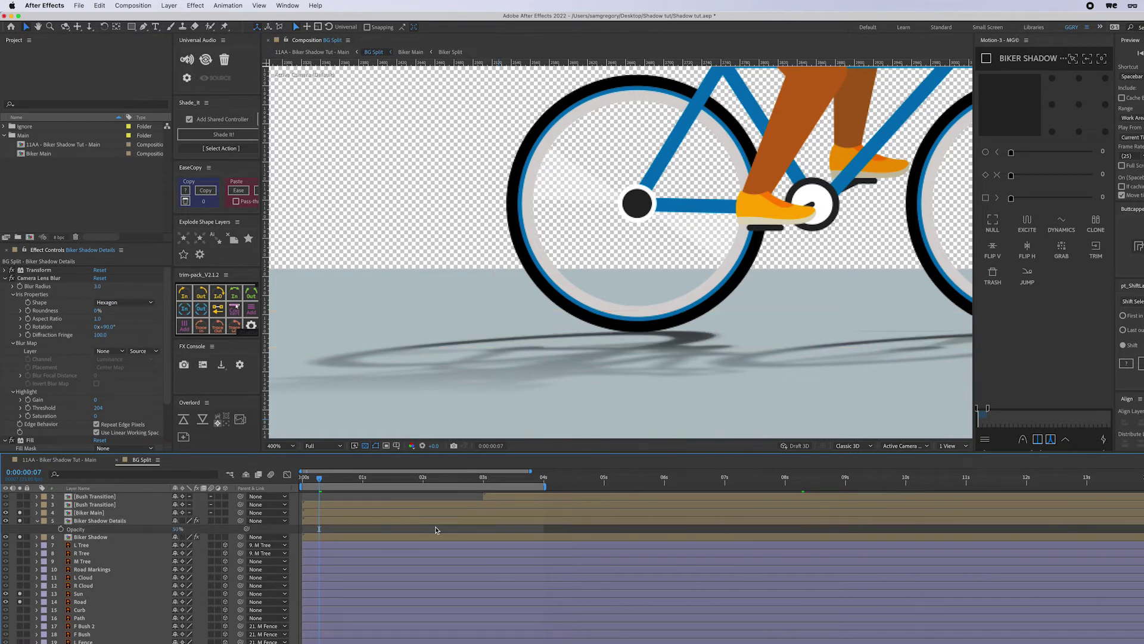
# - Examine the layered shadow under the whole bike, both in BG Split and in the main Biker Shadow Tut composition
pyautogui.scroll(-3, 692, 344)
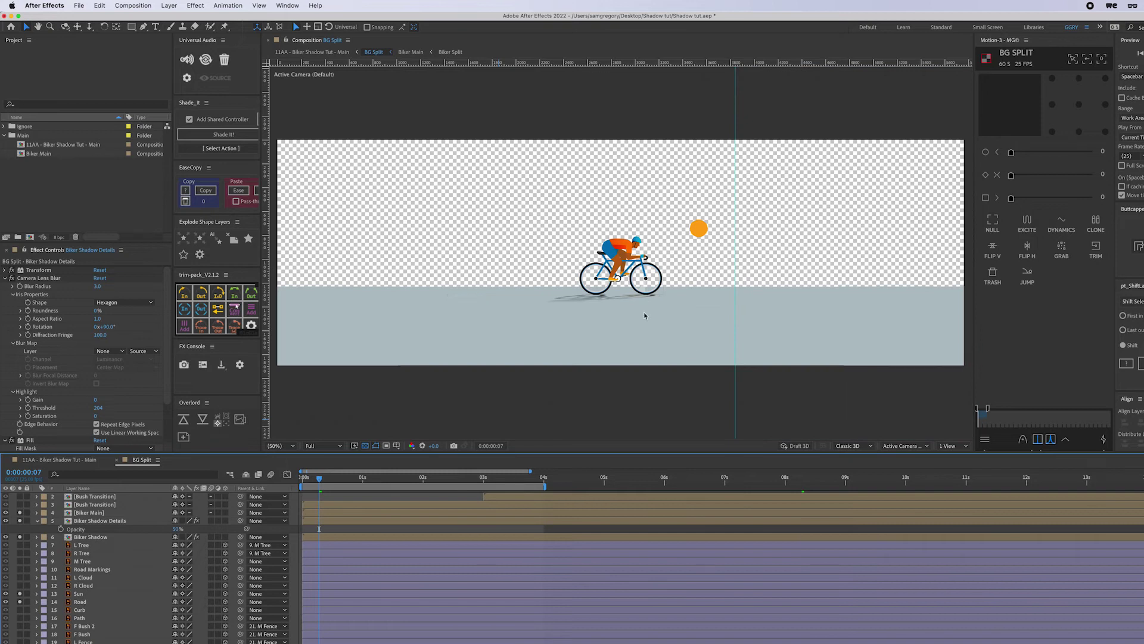
pyautogui.scroll(2, 691, 344)
pyautogui.moveTo(688, 363); pyautogui.dragTo(641, 249)
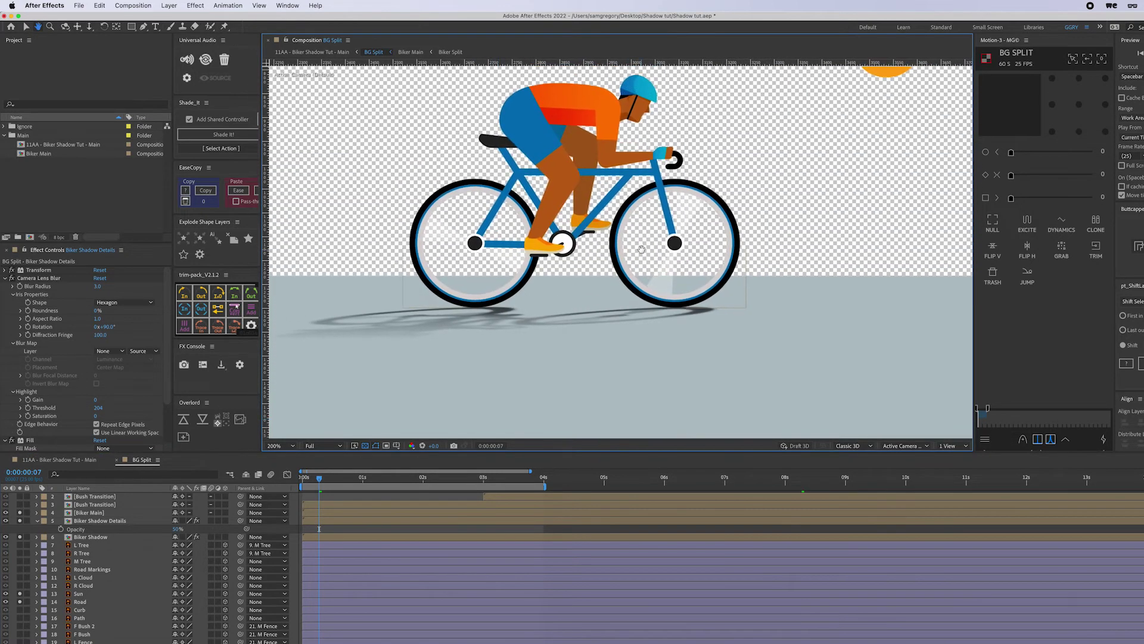
pyautogui.click(57, 460)
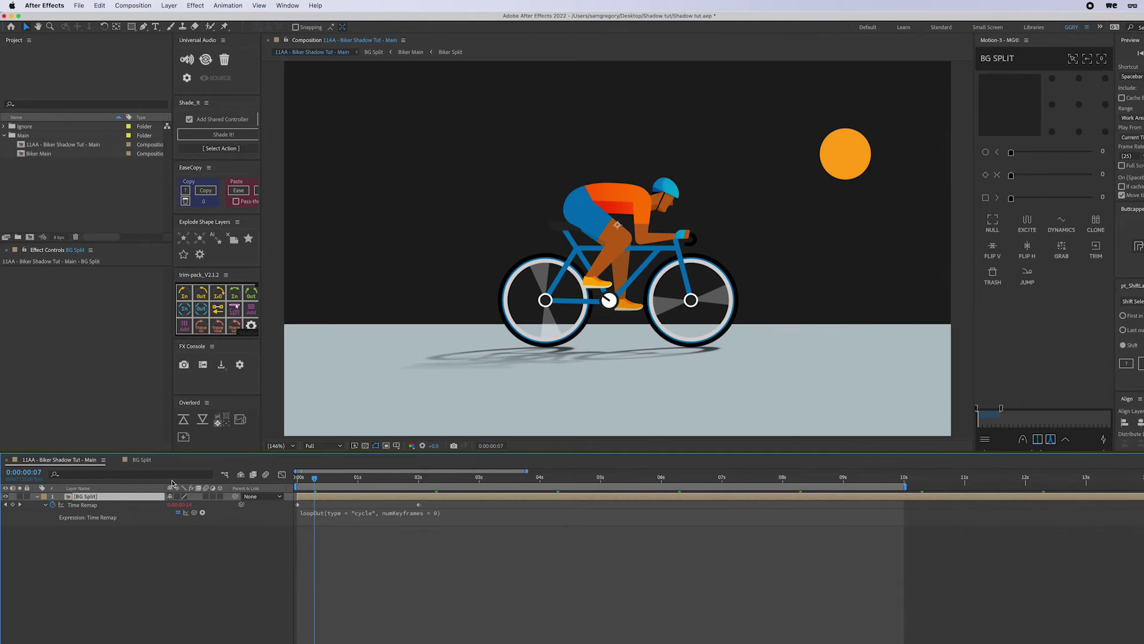
pyautogui.click(143, 460)
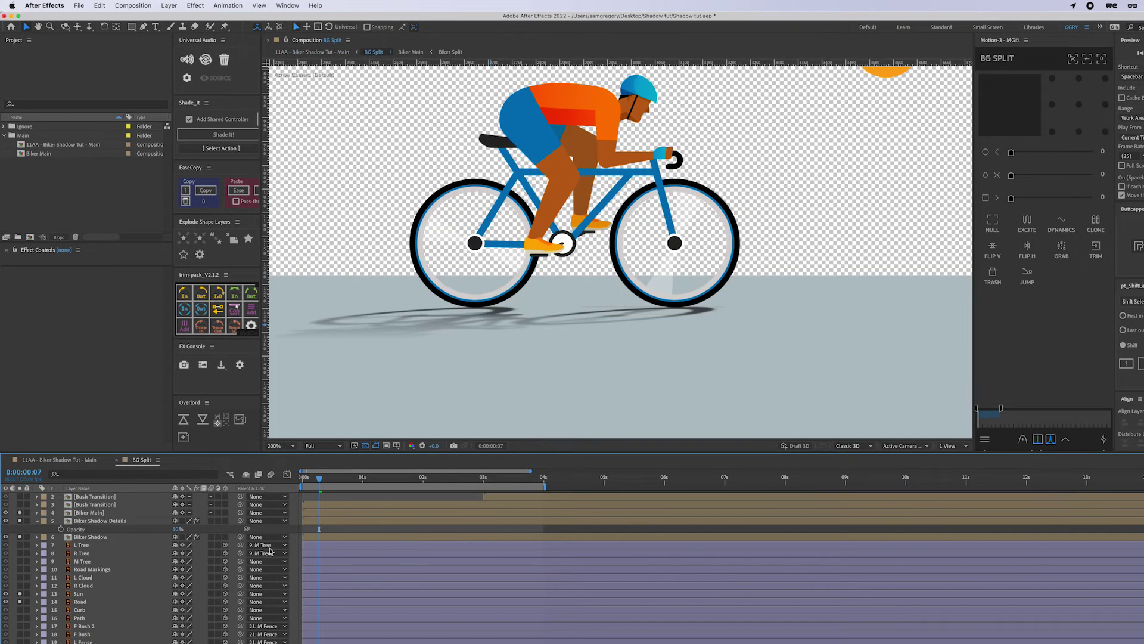
# - Duplicate the Biker Shadow Details layer and rename the copy Biker Shadow Tiny Details
pyautogui.click(124, 523)
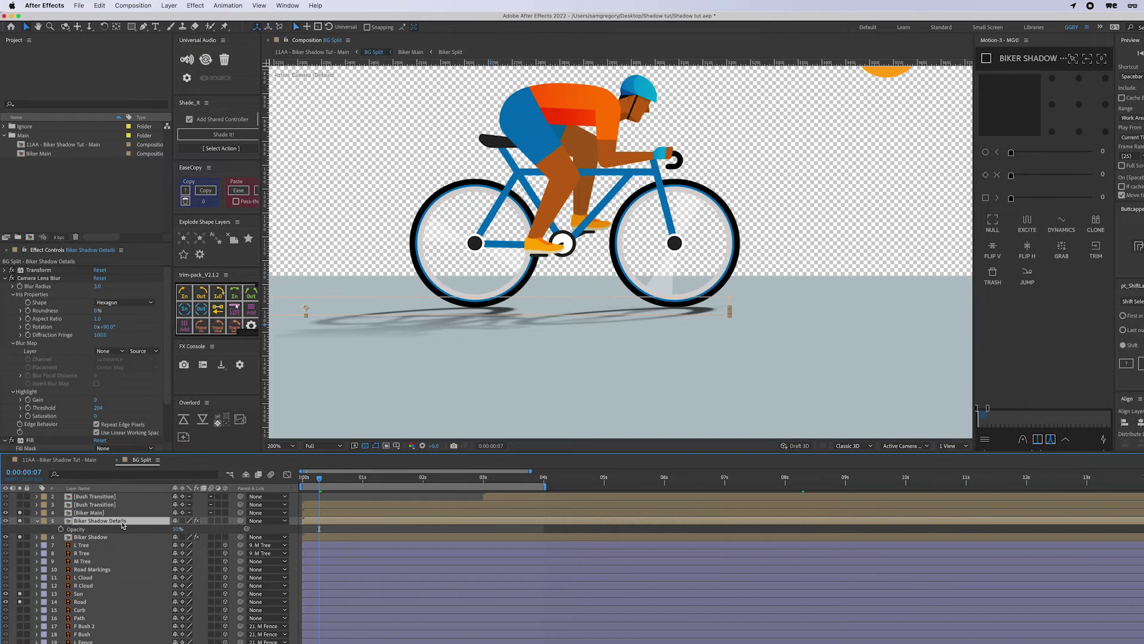
pyautogui.press('super+d')
pyautogui.press('Return')
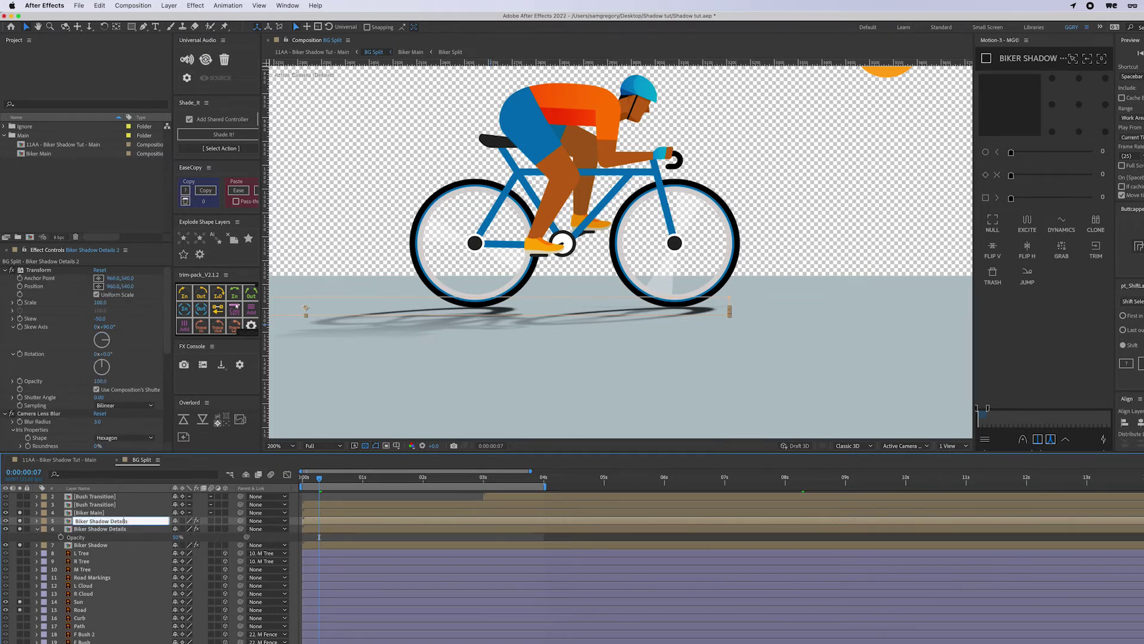
pyautogui.write('Tiny')
pyautogui.press('Return')
# - Remove the Camera Lens Blur from the Biker Shadow Tiny Details layer and set its opacity to 100%
pyautogui.click(39, 415)
pyautogui.press('Delete')
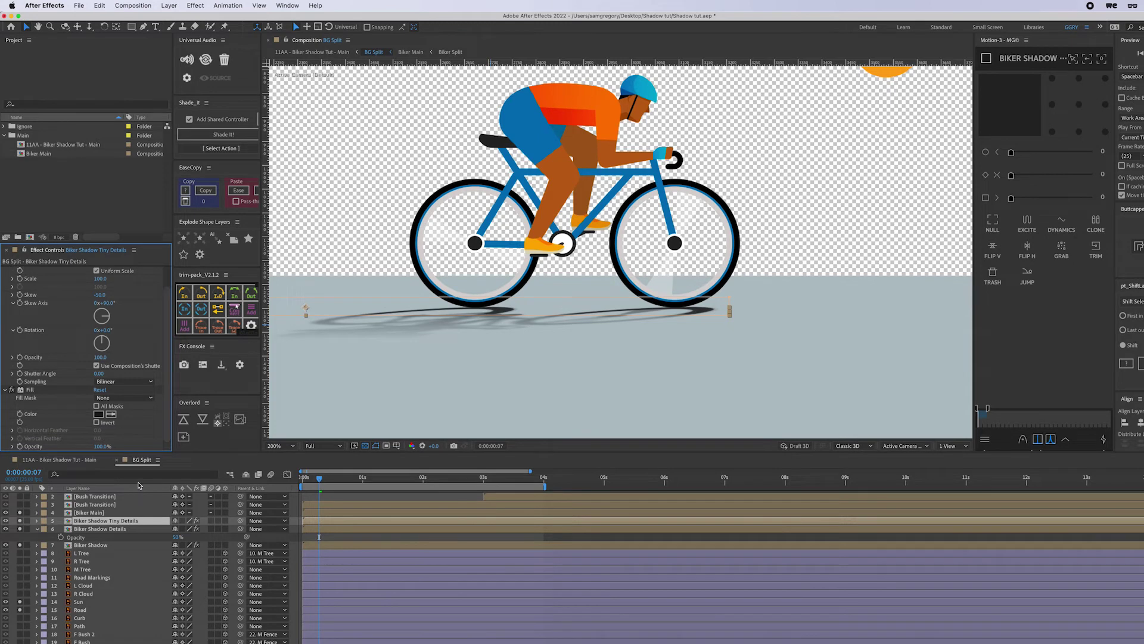
pyautogui.press('t')
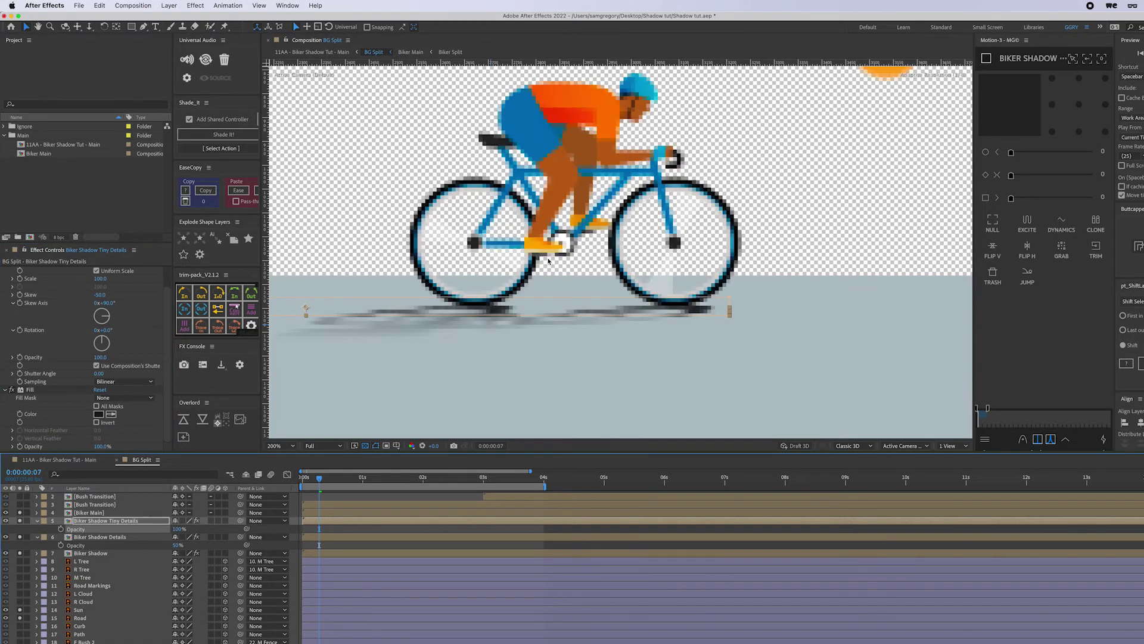
# - Raise the lower edge of the Tiny Details mask to just below the tyres, and collapse the shadow layers' properties
pyautogui.scroll(2, 486, 327)
pyautogui.doubleClick(655, 328)
pyautogui.moveTo(343, 328); pyautogui.dragTo(345, 316)
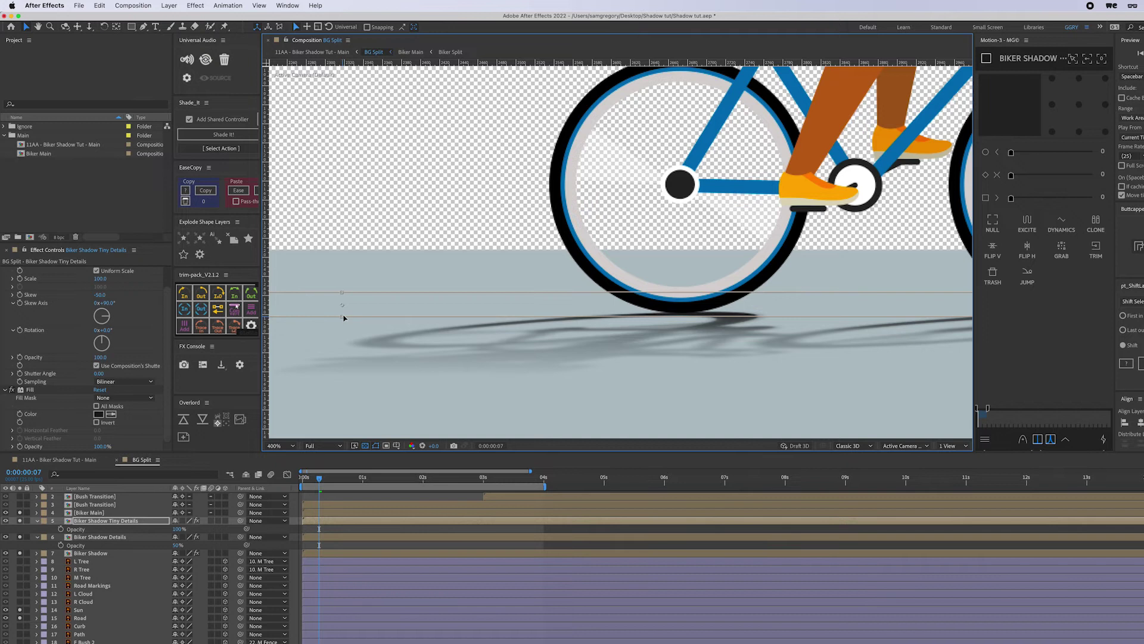
pyautogui.moveTo(343, 316); pyautogui.dragTo(343, 314)
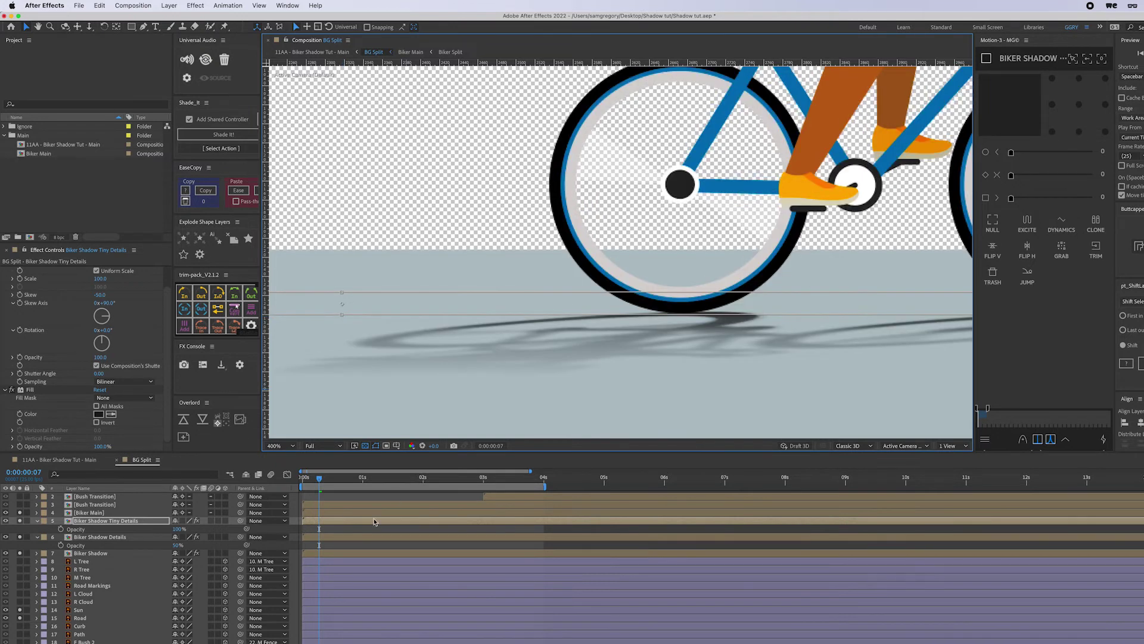
pyautogui.press('u')
pyautogui.press('u')
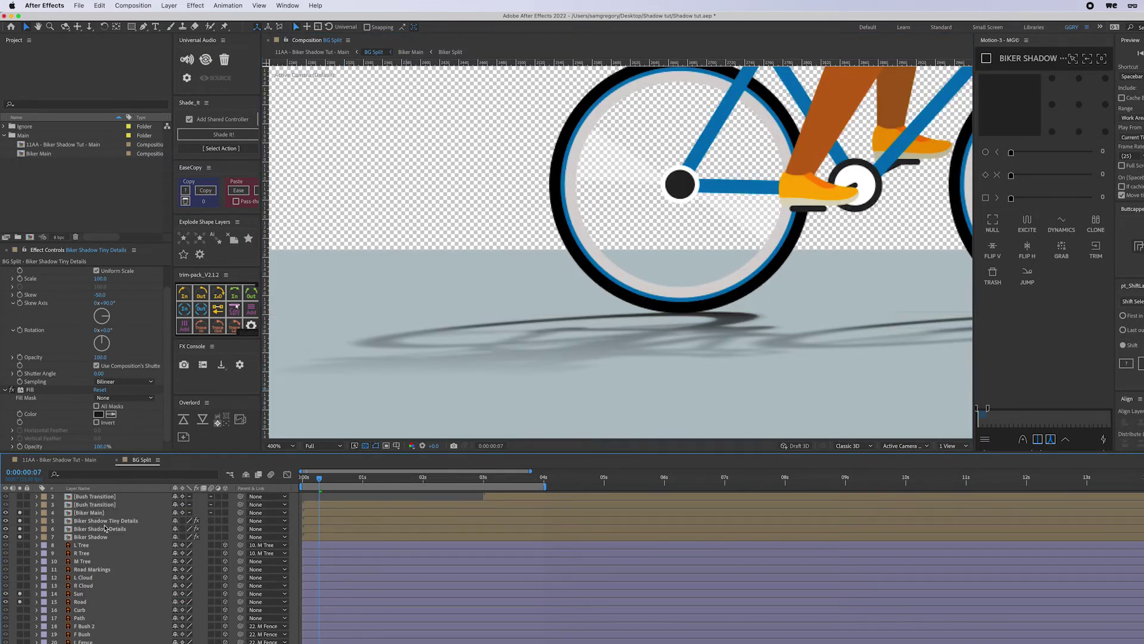
# - Unsolo the biker and shadow layers, and solo them again one by one to examine each shadow layer's contribution
pyautogui.moveTo(20, 516); pyautogui.dragTo(24, 541)
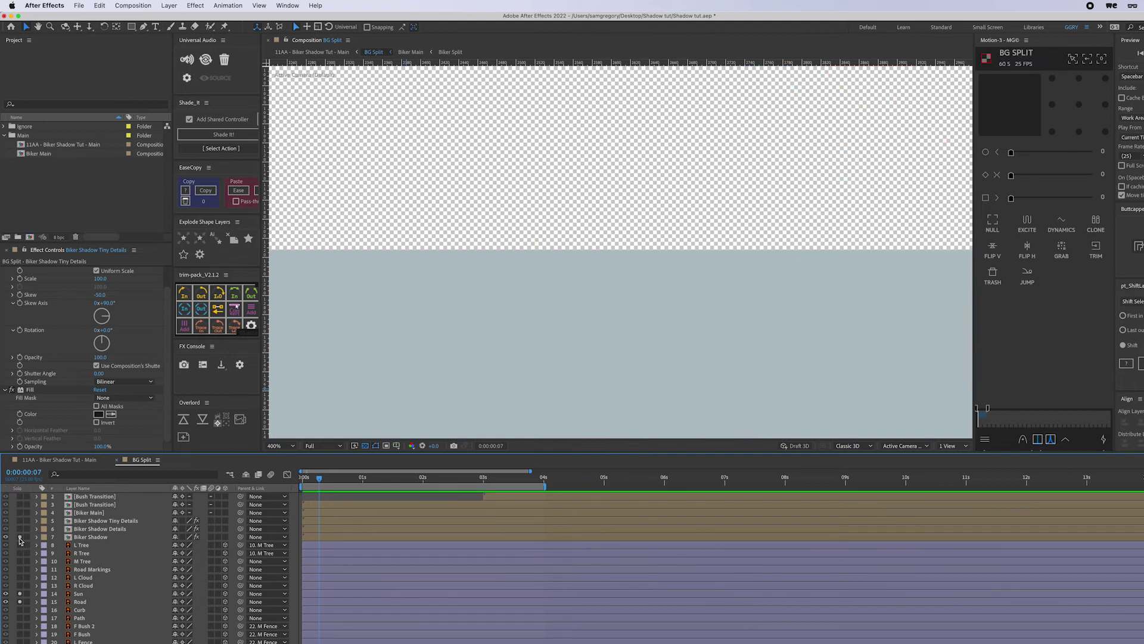
pyautogui.click(19, 539)
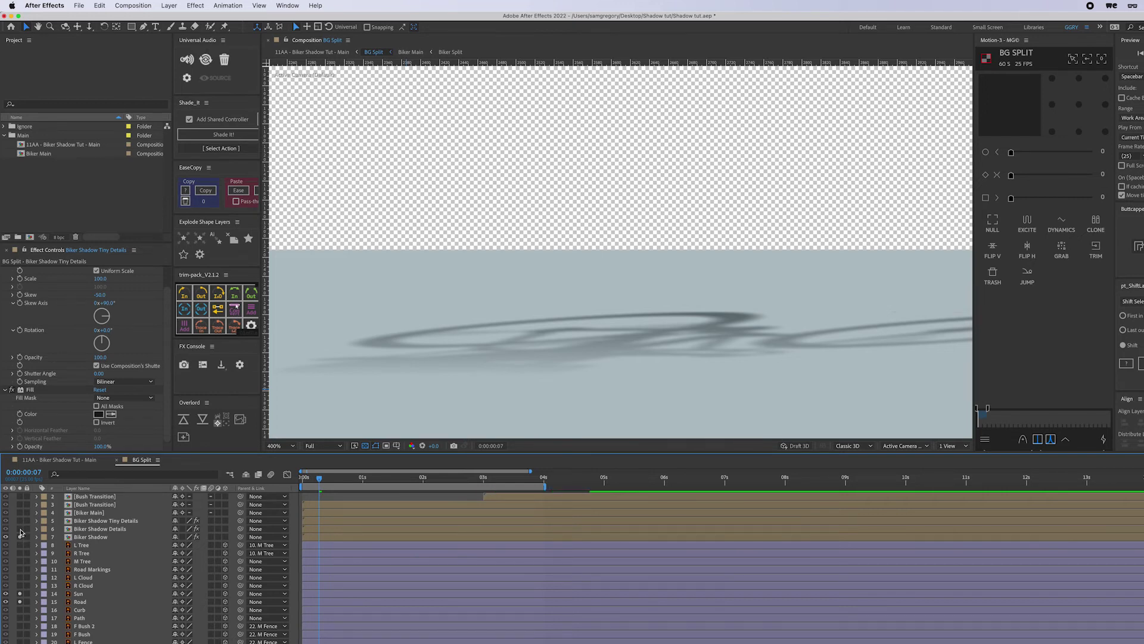
pyautogui.click(20, 529)
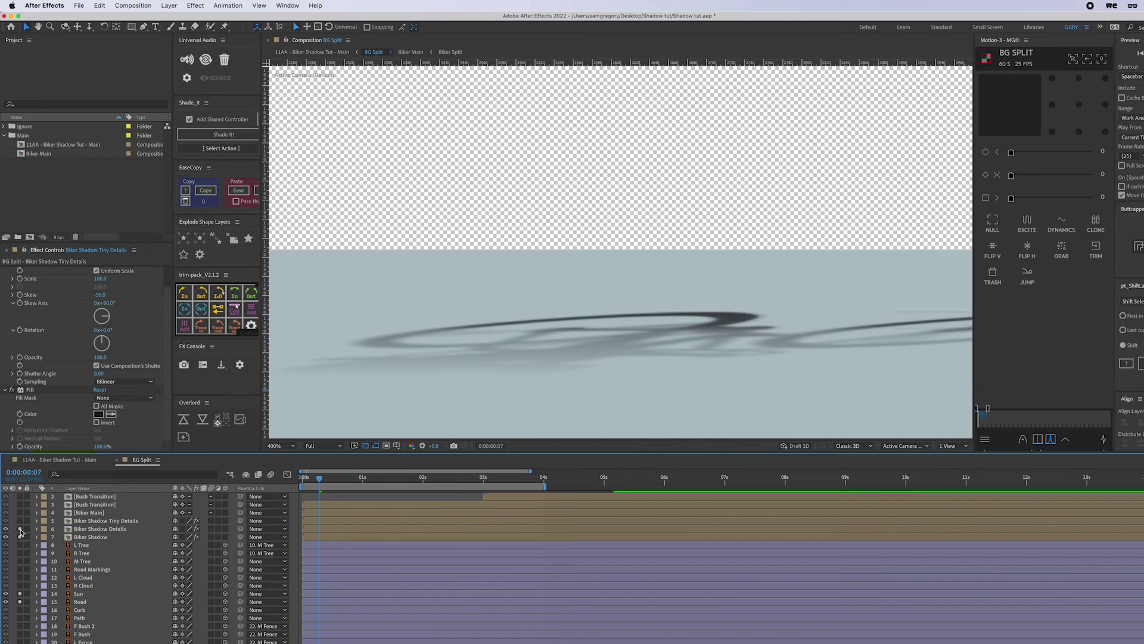
pyautogui.click(20, 521)
pyautogui.click(20, 512)
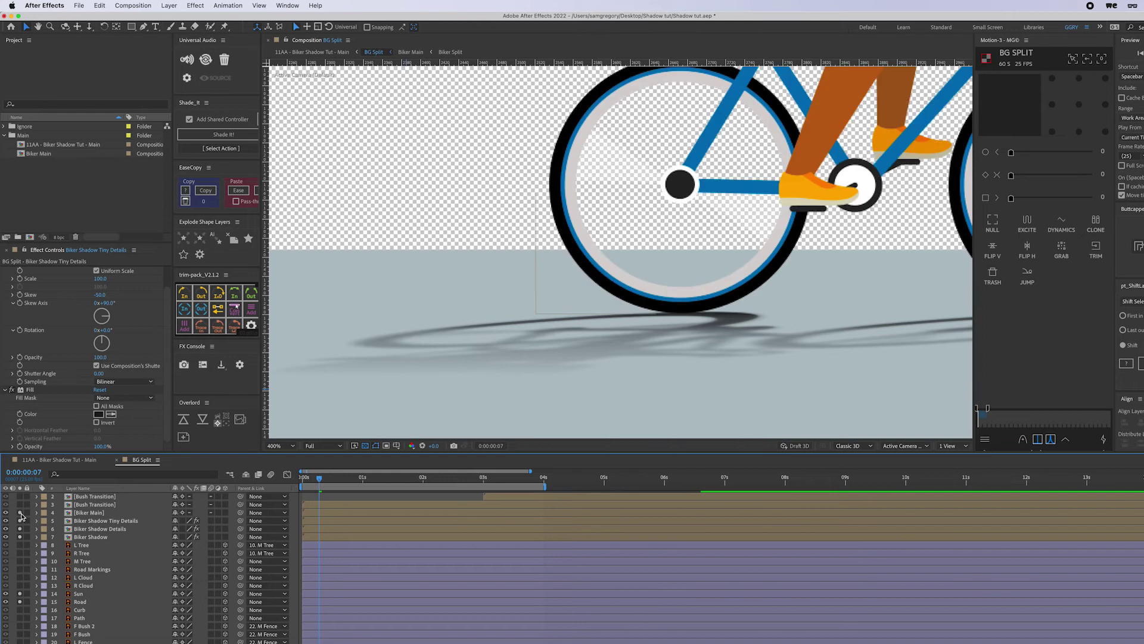
# - Turn off solo on all layers to bring back the full street scene around the biker
pyautogui.moveTo(19, 513); pyautogui.dragTo(19, 523)
pyautogui.hotkey('shift', '/')
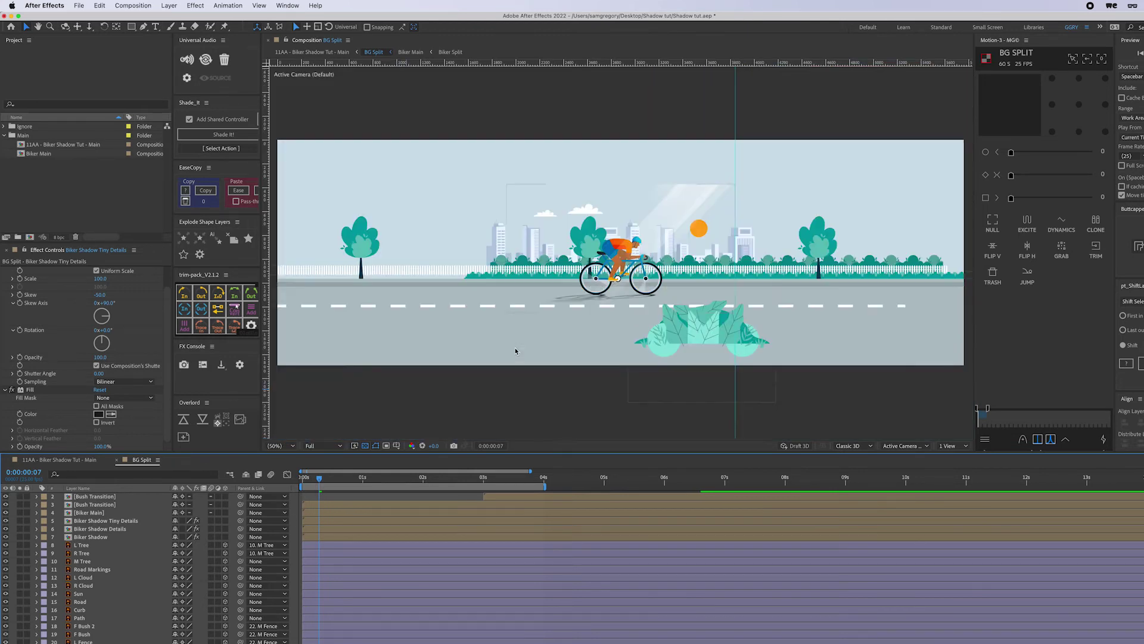
pyautogui.press('/')
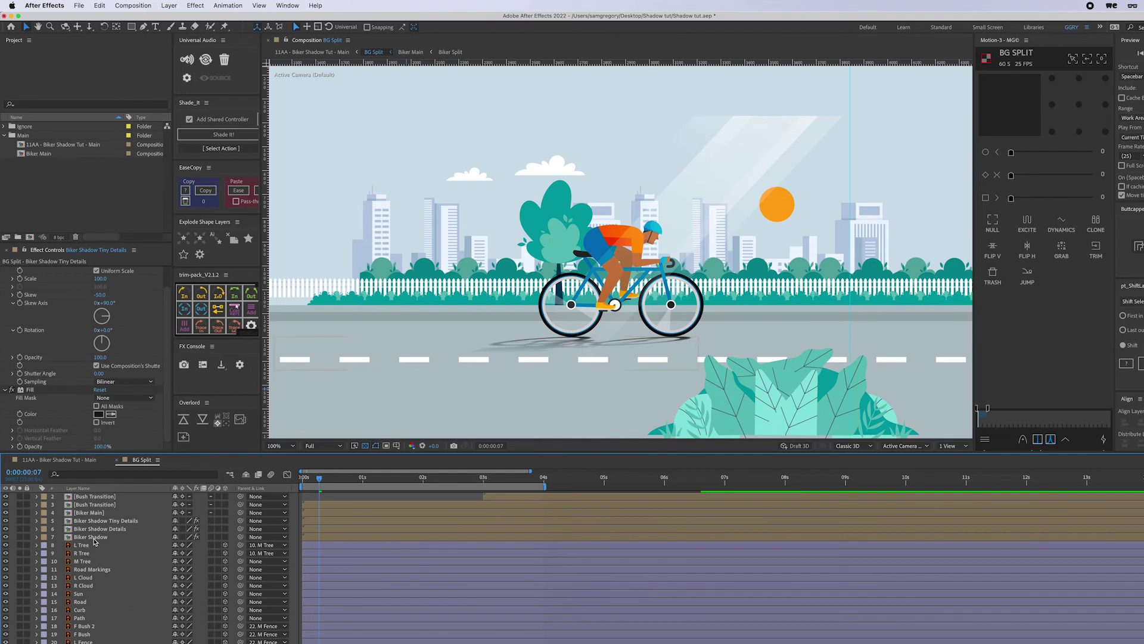
# - Solo the Biker Main and Biker Shadow layers and scrub the timeline to examine how the shadow follows the biker
pyautogui.click(19, 513)
pyautogui.click(330, 480)
pyautogui.moveTo(330, 480); pyautogui.dragTo(349, 481)
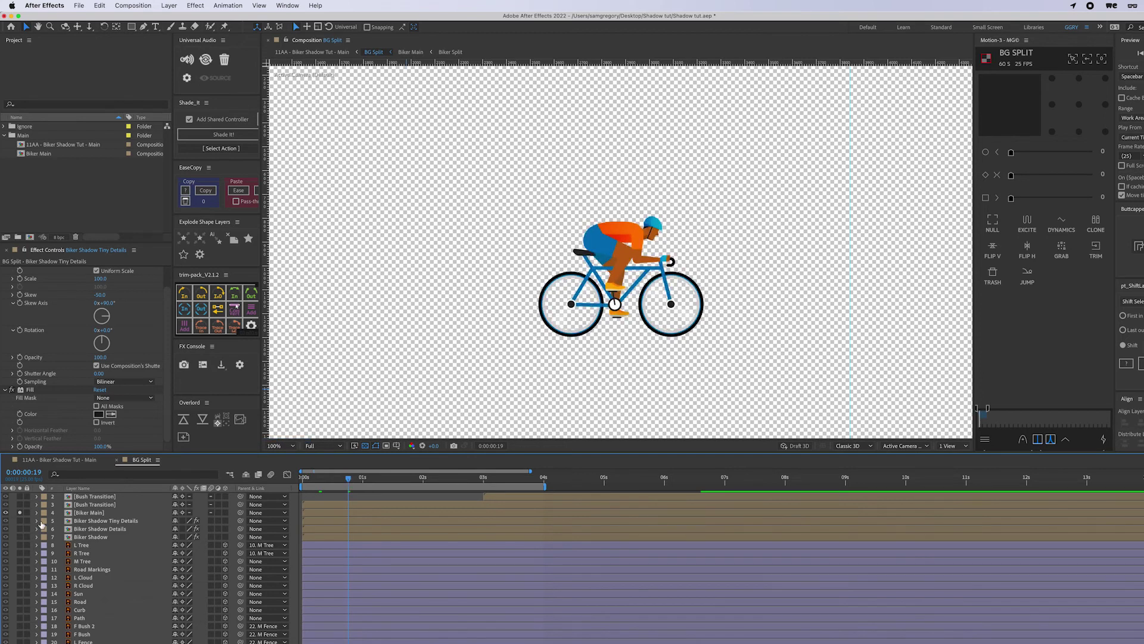
pyautogui.press('.')
pyautogui.press('space')
pyautogui.moveTo(558, 432); pyautogui.dragTo(558, 310)
pyautogui.press('v')
pyautogui.moveTo(354, 482); pyautogui.dragTo(416, 482)
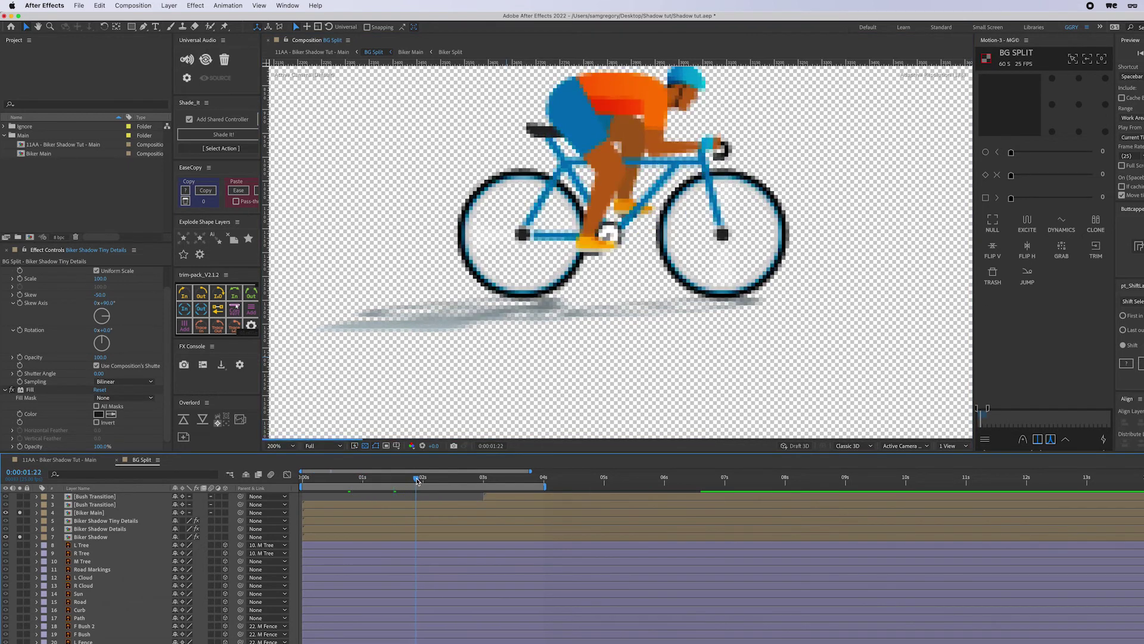
# - Open the Biker Main composition and add a full-frame rectangle shape layer above Biker Split
pyautogui.doubleClick(91, 513)
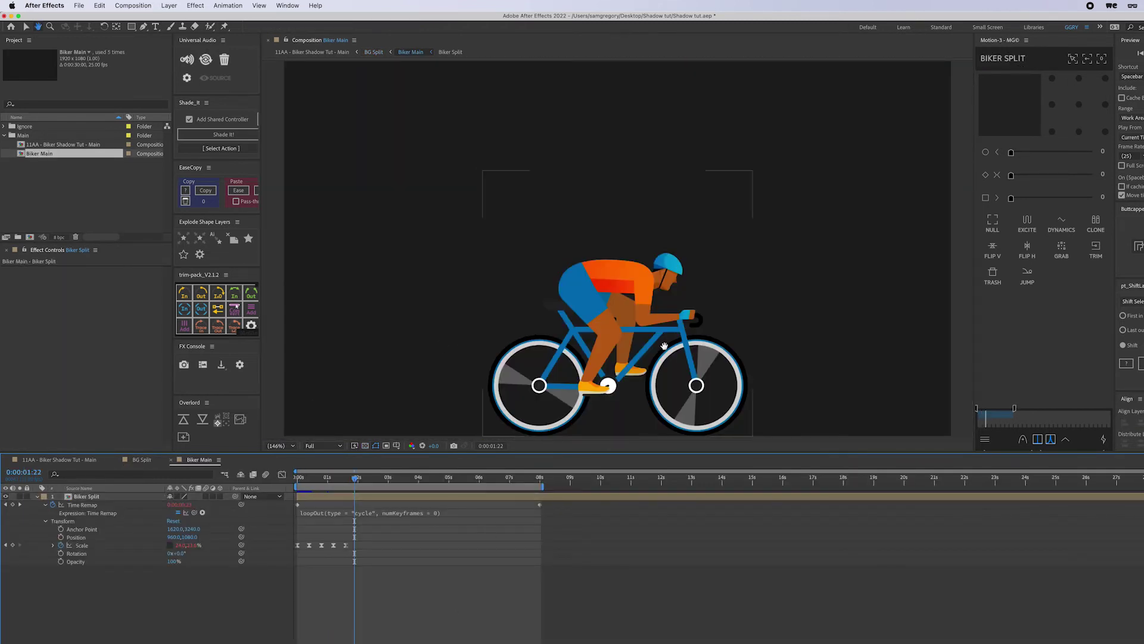
pyautogui.moveTo(668, 345); pyautogui.dragTo(619, 248)
pyautogui.moveTo(594, 330); pyautogui.dragTo(602, 325)
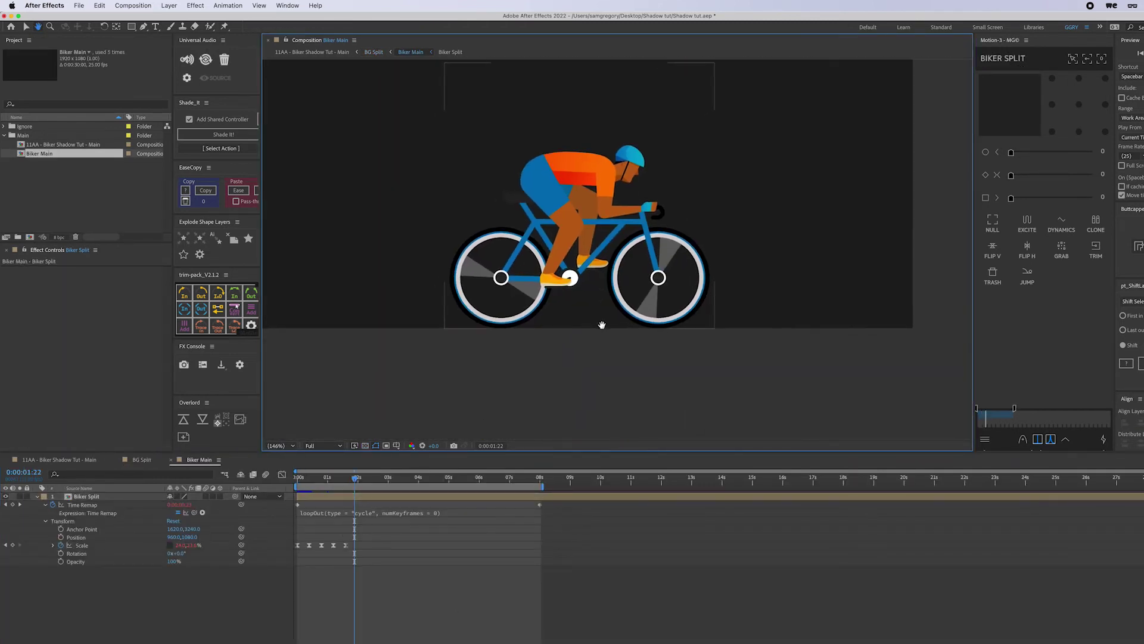
pyautogui.doubleClick(132, 27)
pyautogui.press('v')
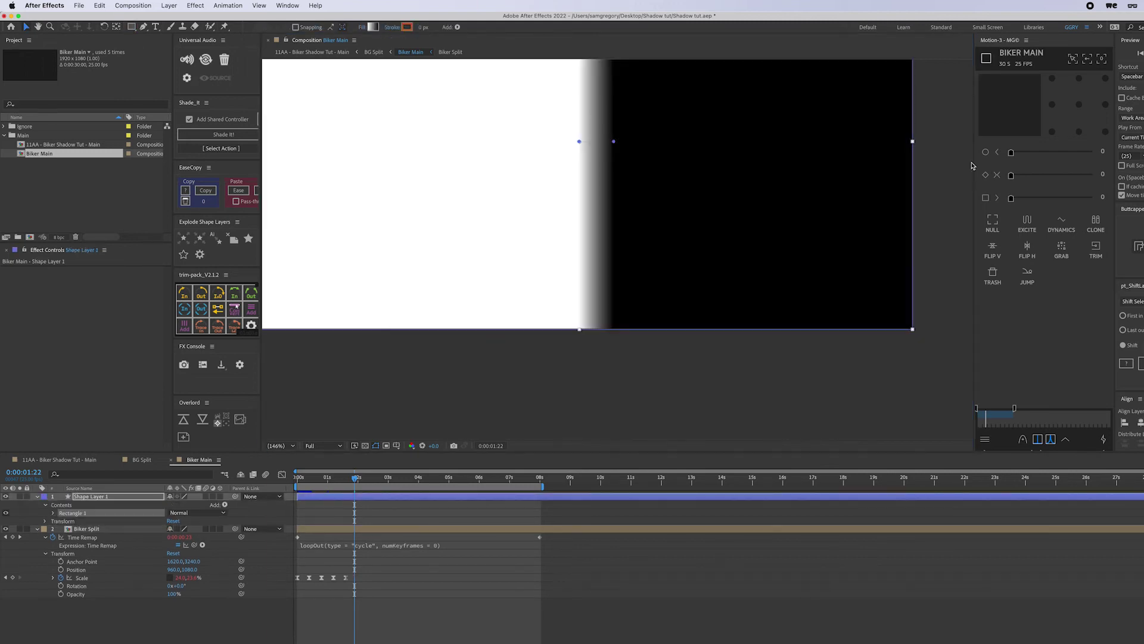
# - Change the rectangle's fill from a gradient to a solid pale pink
pyautogui.click(373, 27)
pyautogui.click(708, 276)
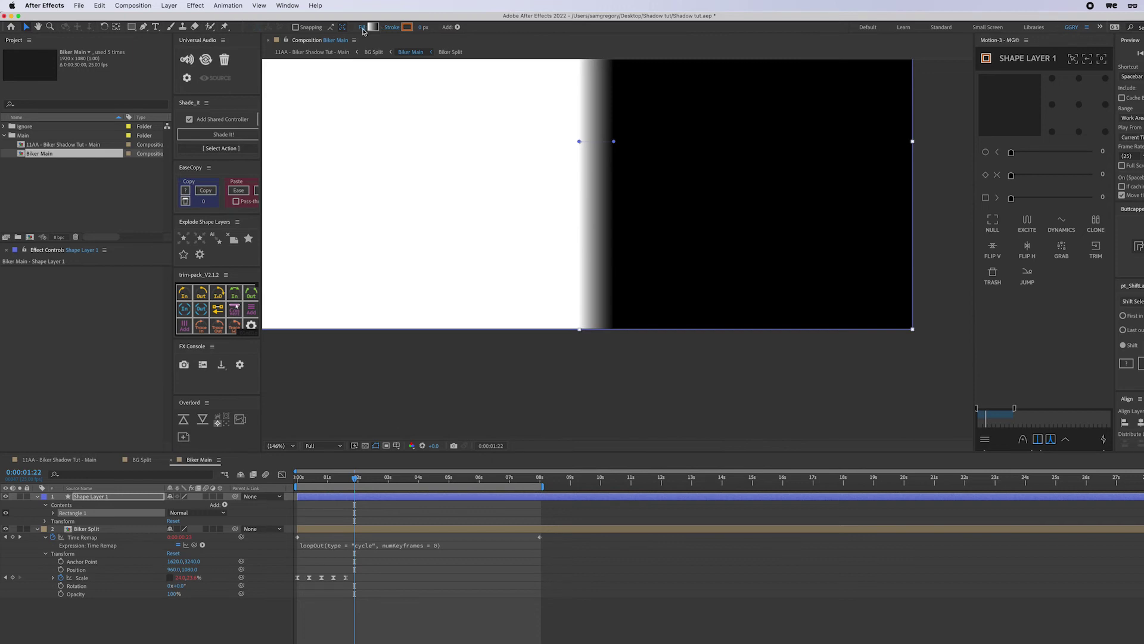
pyautogui.click(362, 28)
pyautogui.click(575, 329)
pyautogui.click(639, 382)
# - Narrow the rectangle to a vertical bar across the middle of the biker and view its shadow in BG Split
pyautogui.click(918, 146)
pyautogui.moveTo(918, 145); pyautogui.dragTo(593, 147)
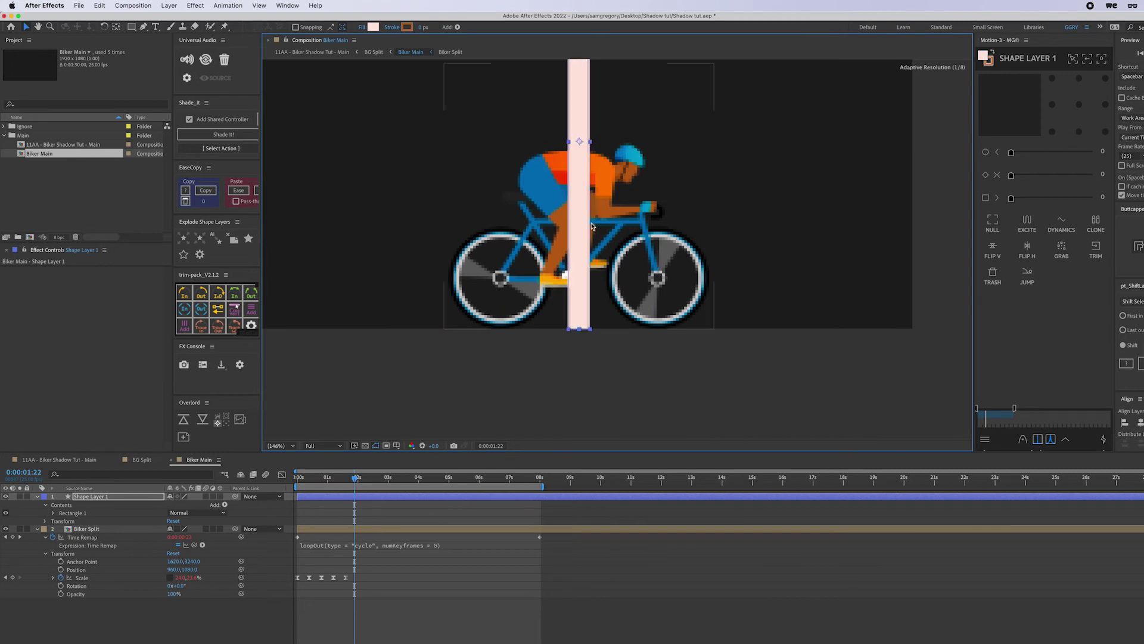
pyautogui.click(140, 462)
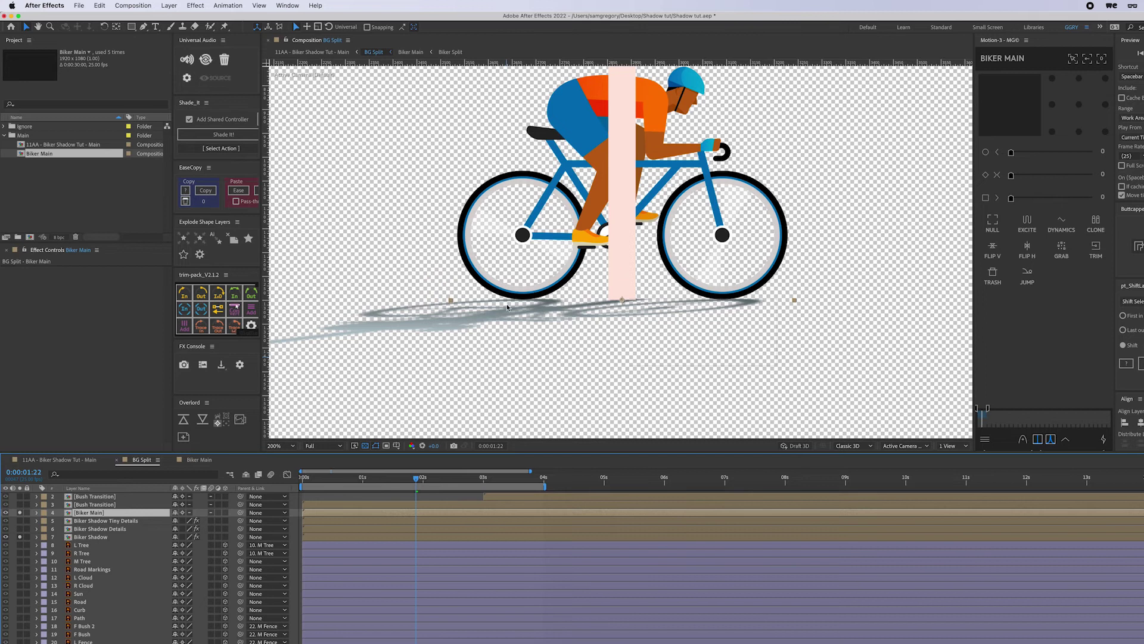
# - Undo the test shape layer in Biker Main, and turn off solo on the biker and shadow layers in BG Split
pyautogui.click(203, 460)
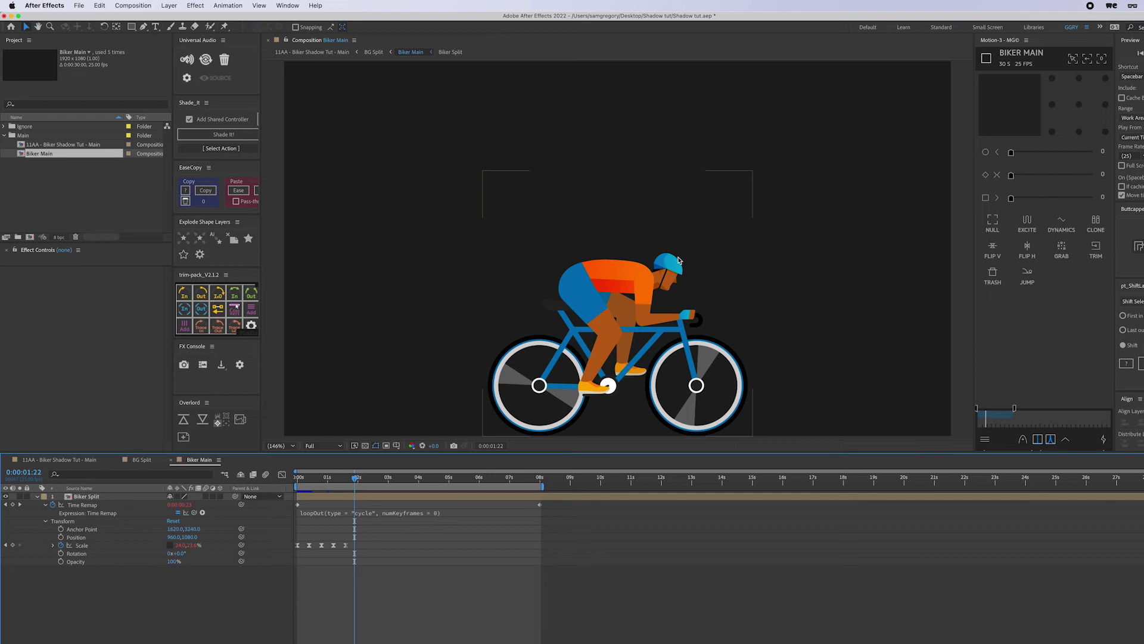
pyautogui.click(141, 462)
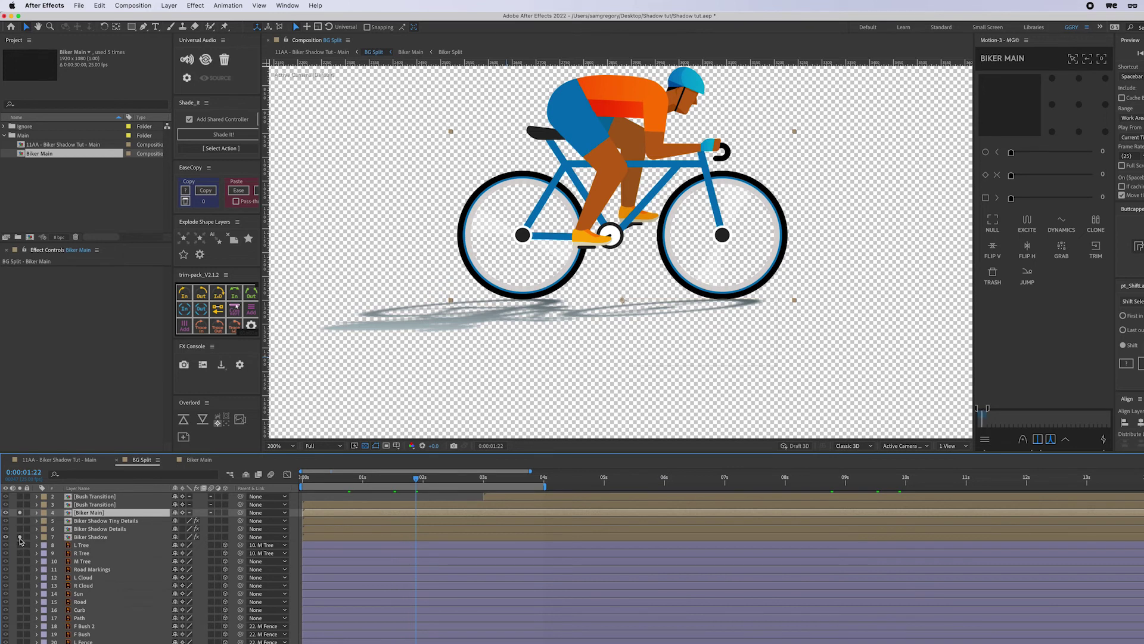
pyautogui.click(19, 513)
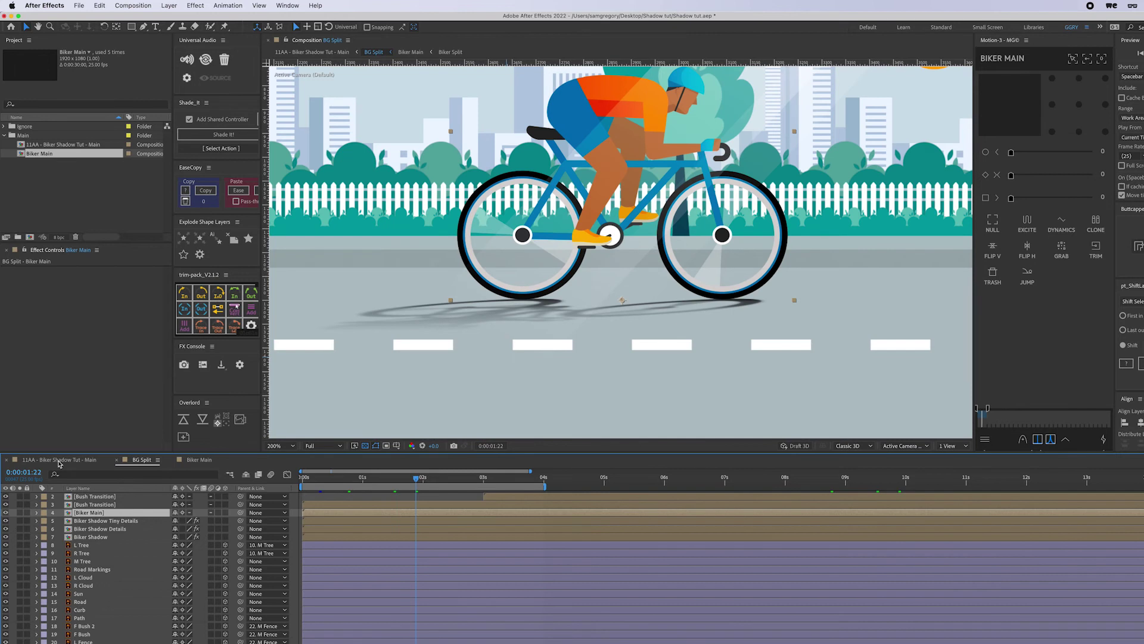
# - Set the blending mode of Biker Shadow, Biker Shadow Details and Biker Shadow Tiny Details to Multiply
pyautogui.moveTo(650, 317)
pyautogui.mouseDown()
pyautogui.moveTo(673, 341)
pyautogui.moveTo(661, 311)
pyautogui.mouseUp()
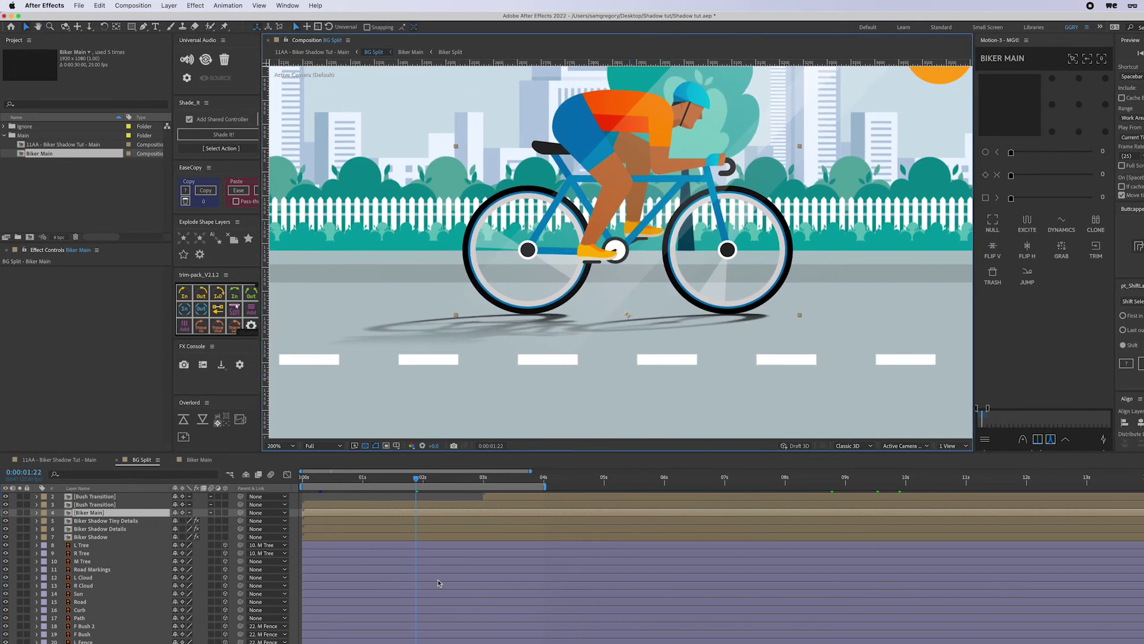
pyautogui.click(434, 497)
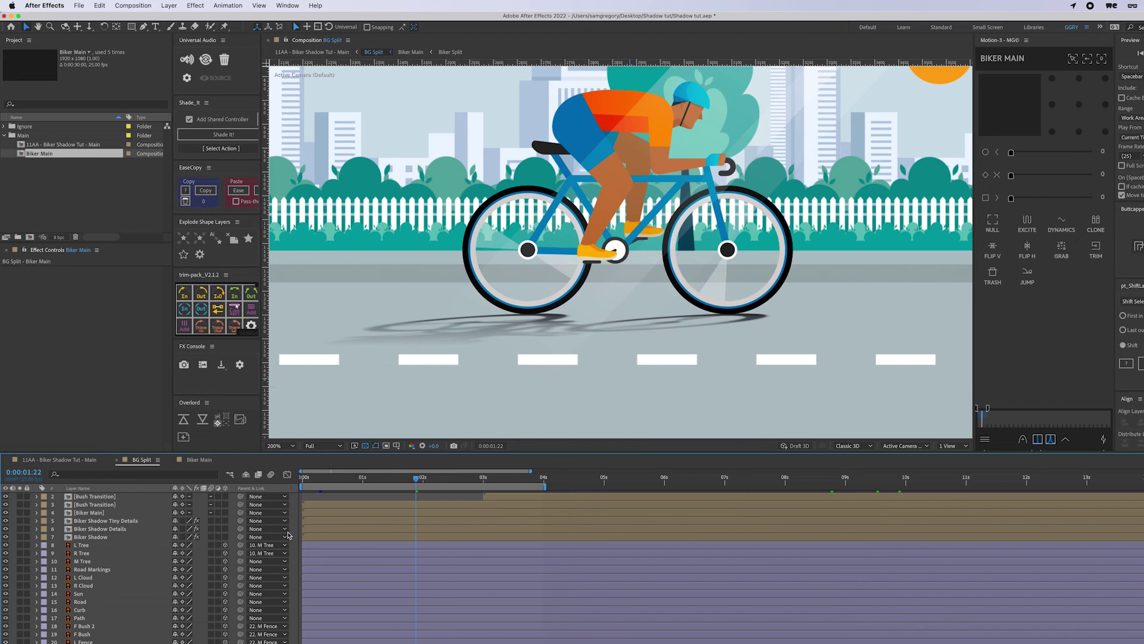
pyautogui.click(326, 538)
pyautogui.keyDown('shift'); pyautogui.click(115, 521); pyautogui.keyUp('shift')
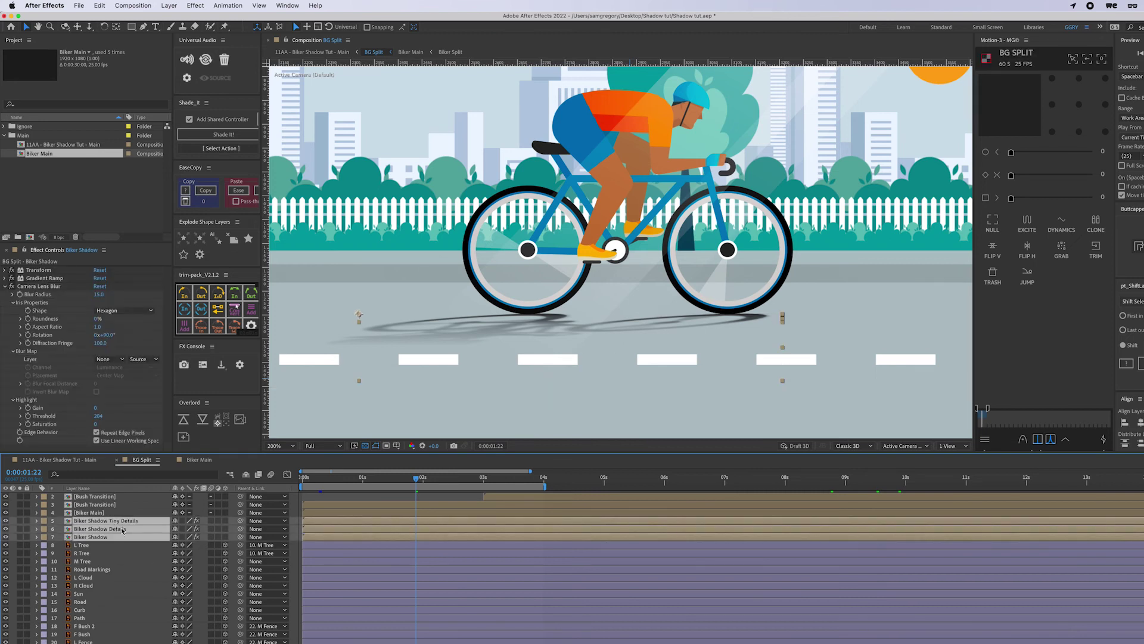
pyautogui.press('F4')
pyautogui.click(188, 522)
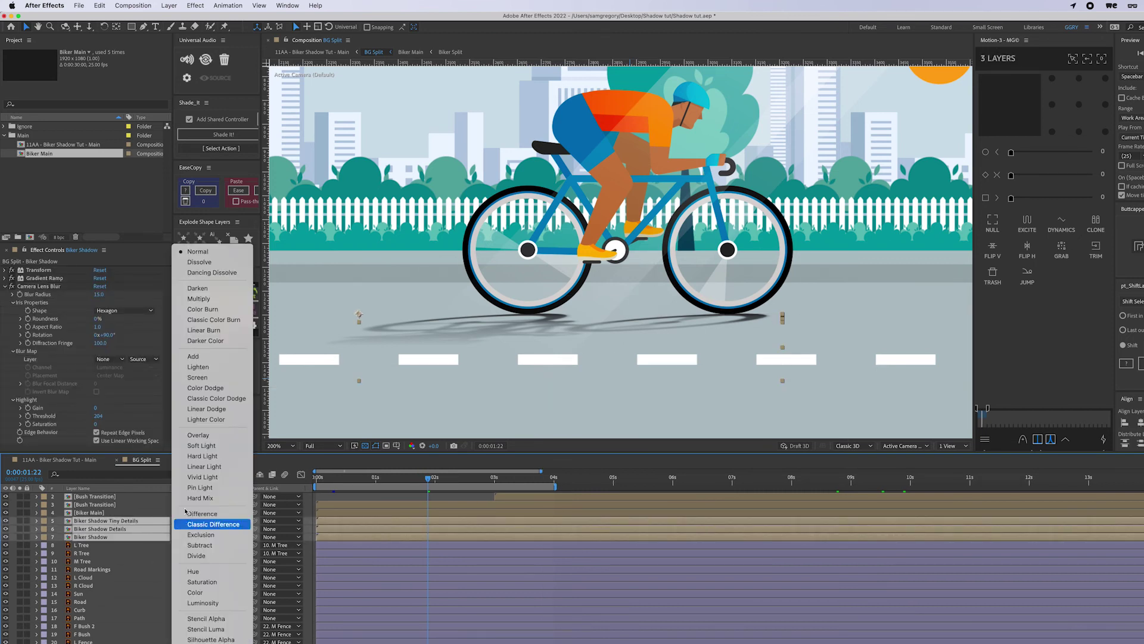
pyautogui.click(202, 301)
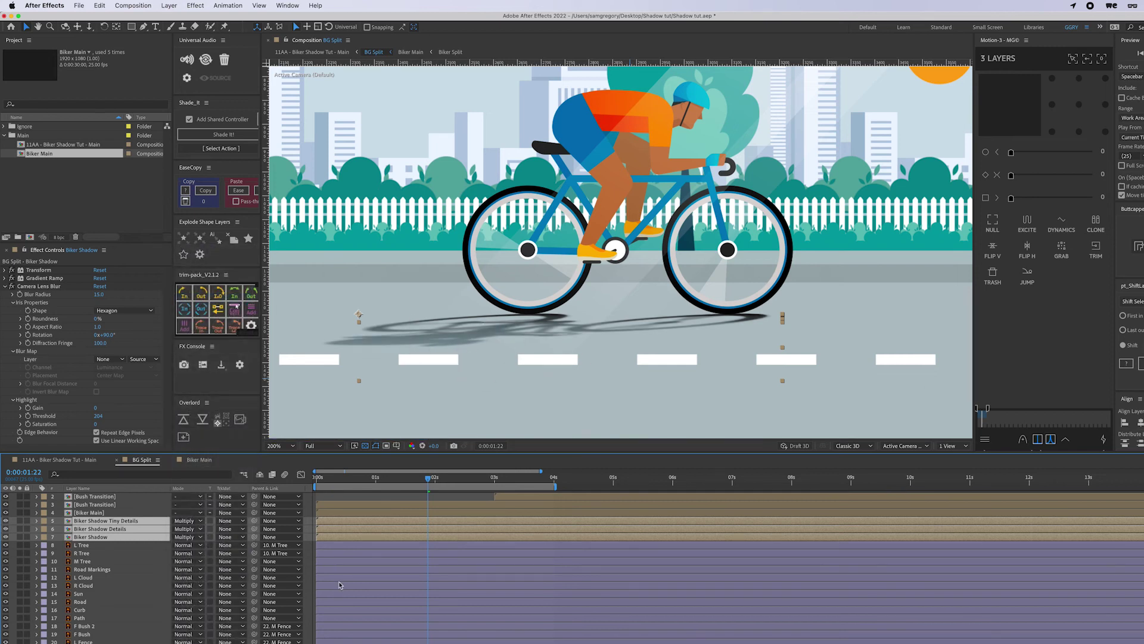
# - Reveal the opacity of the three shadow layers and set the Biker Shadow layer's opacity to 60%
pyautogui.press('super+shift+a')
pyautogui.click(91, 538)
pyautogui.keyDown('shift'); pyautogui.click(101, 522); pyautogui.keyUp('shift')
pyautogui.press('t')
pyautogui.click(388, 564)
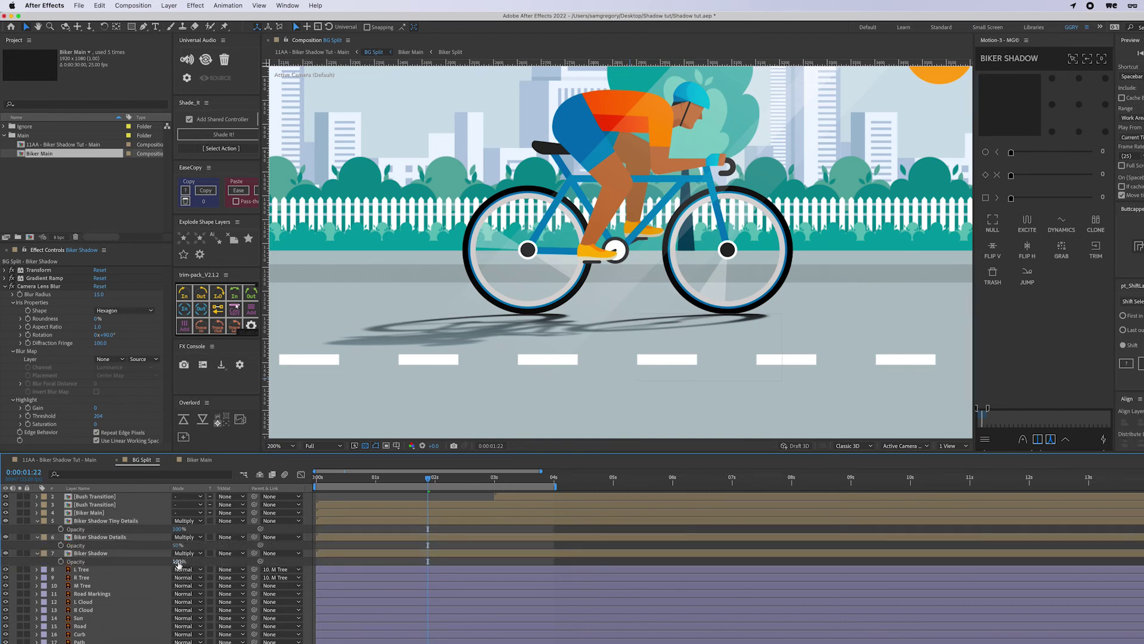
pyautogui.click(176, 562)
pyautogui.click(176, 562)
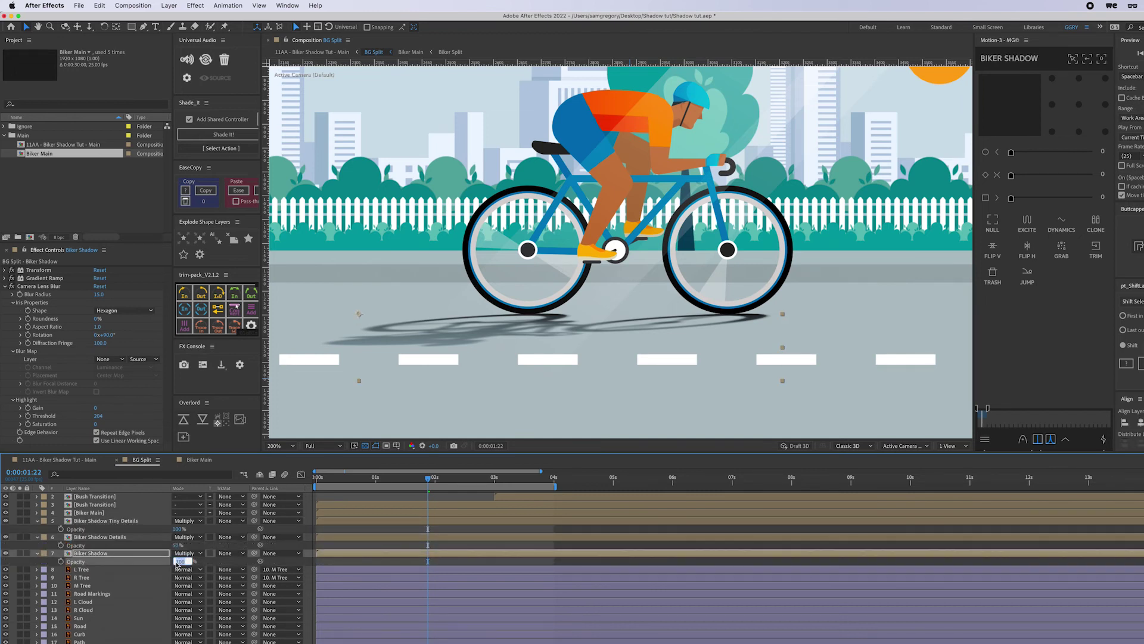
pyautogui.write('60')
pyautogui.press('Return')
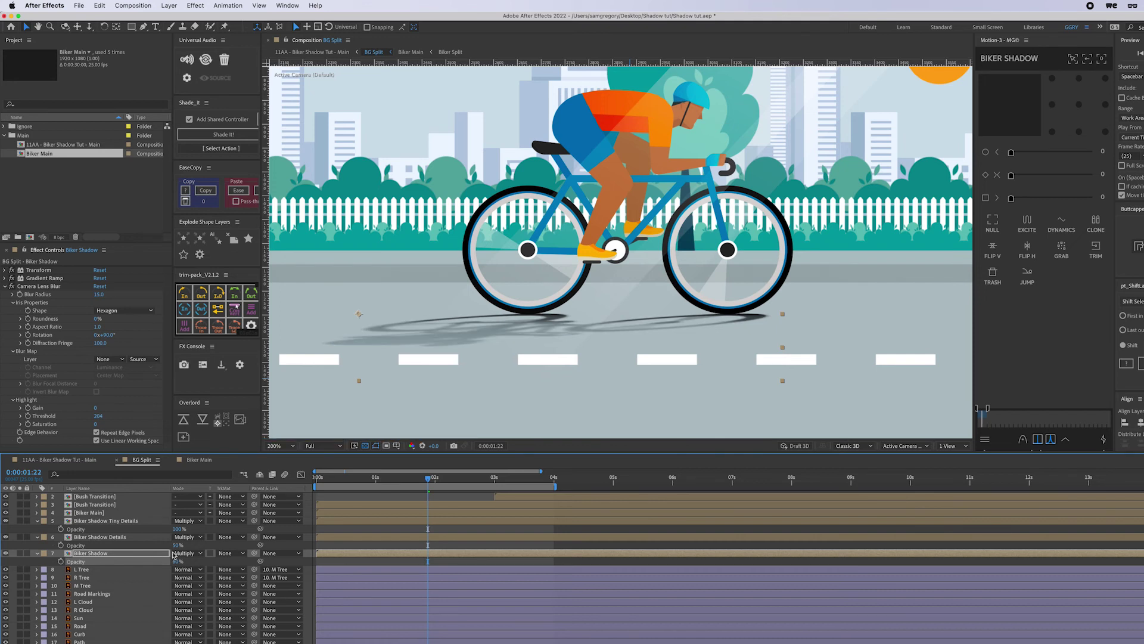
# - Set the opacity of Biker Shadow Details to 20% and of Biker Shadow Tiny Details to 50%
pyautogui.click(178, 545)
pyautogui.press('Return')
pyautogui.click(176, 529)
pyautogui.write('50')
pyautogui.press('Return')
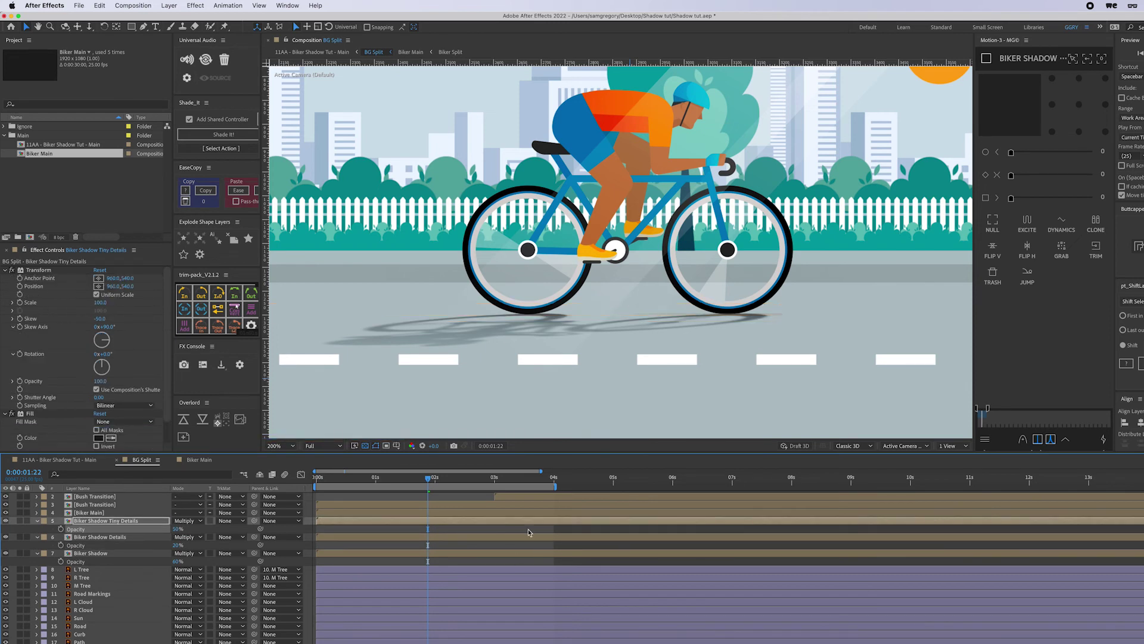
# - Switch to the 11AA - Biker Shadow Tut - Main composition and view the finished shadow at 0:00:01:06
pyautogui.click(528, 532)
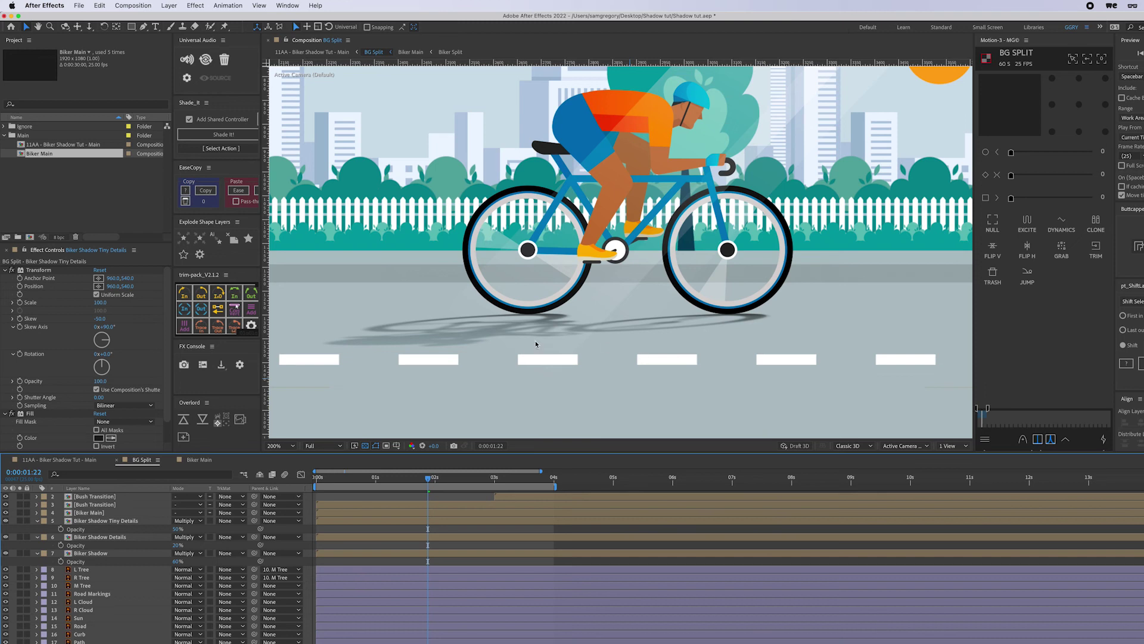
pyautogui.click(73, 461)
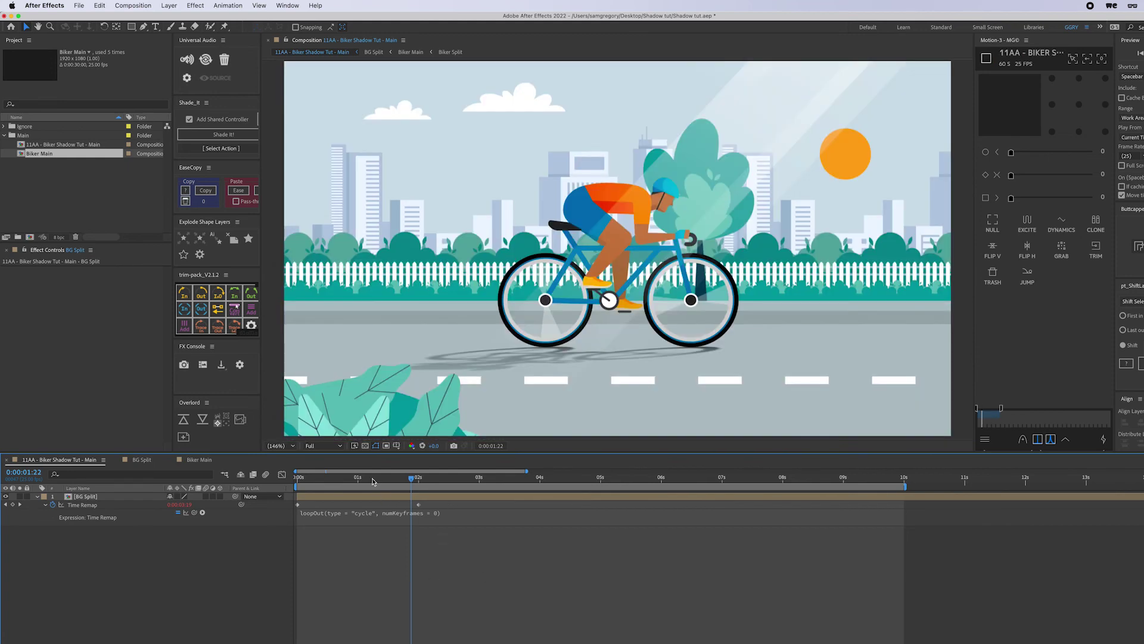
pyautogui.click(373, 479)
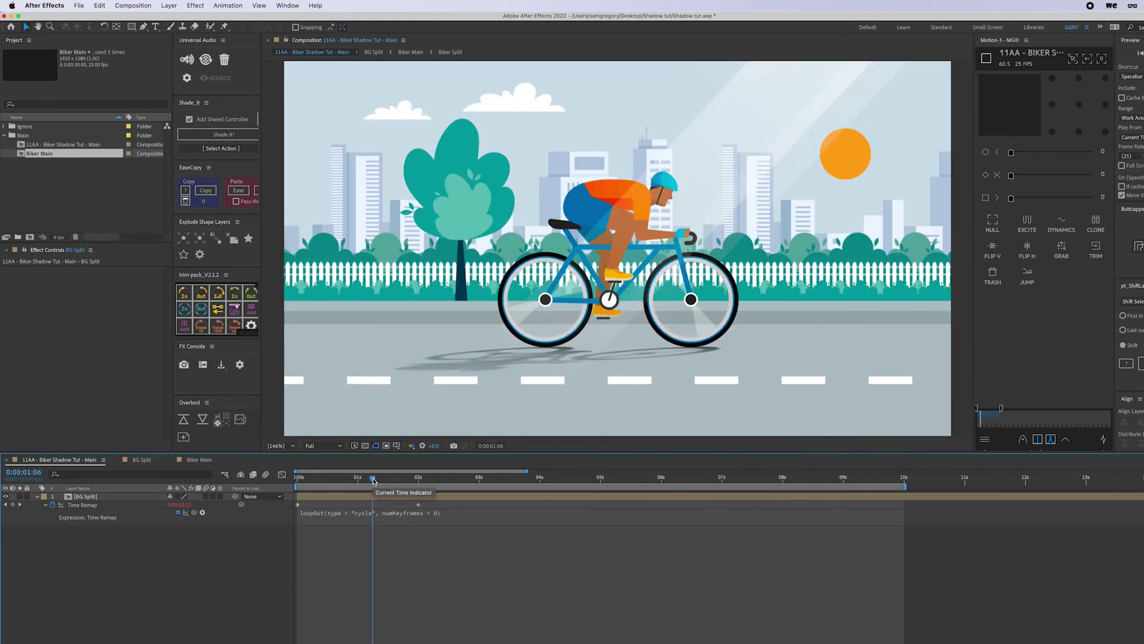